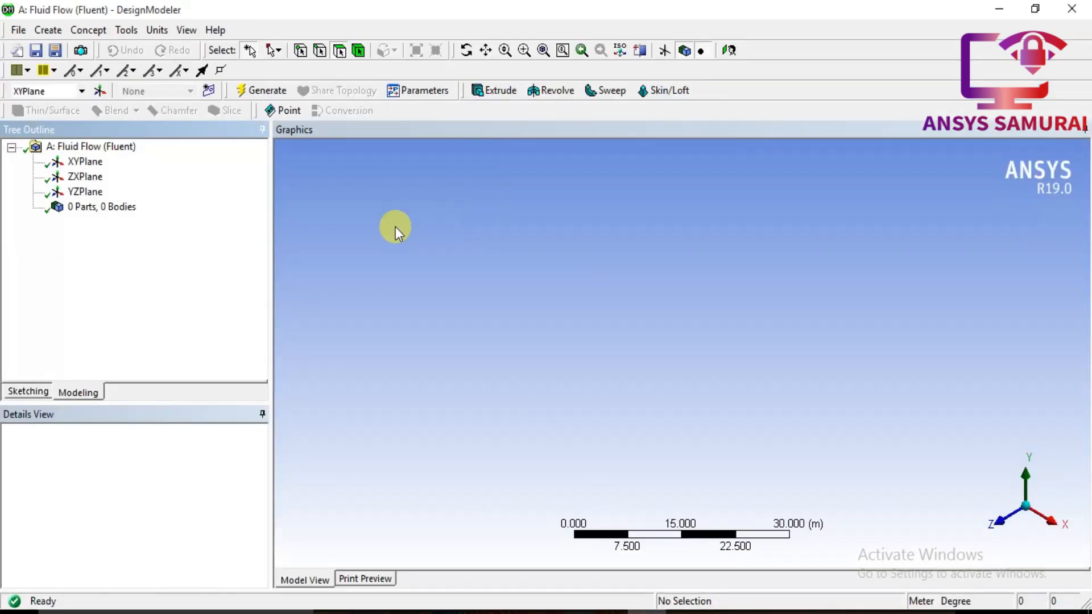
Step: Set the length unit to centimetres and create a new sketch on the XY plane, viewed face-on
{"action": "left_click", "coordinate": [156, 30]}
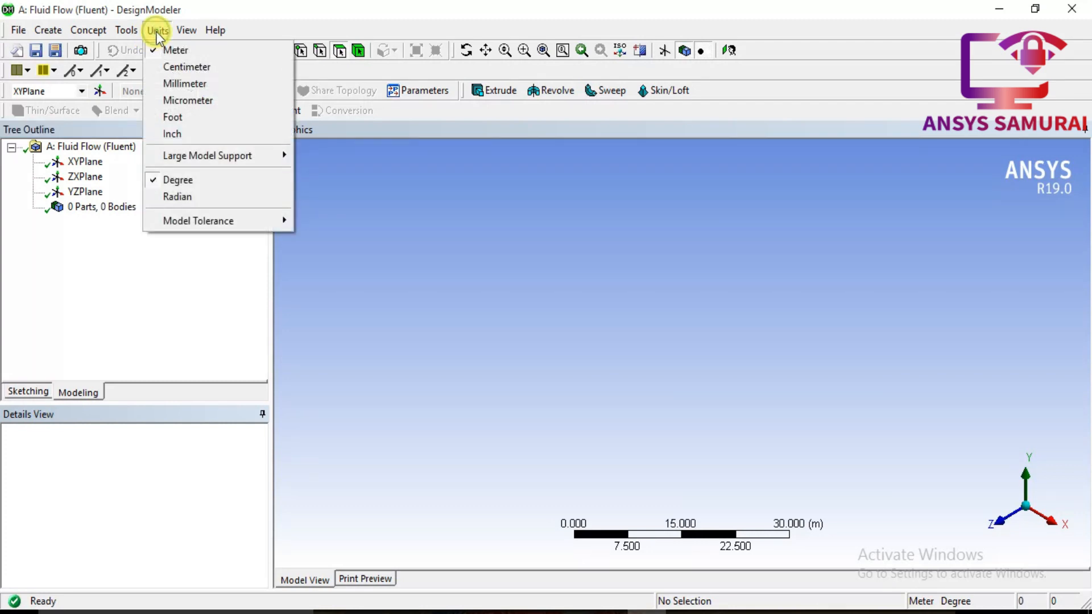
{"action": "left_click", "coordinate": [168, 68]}
{"action": "left_click", "coordinate": [86, 162]}
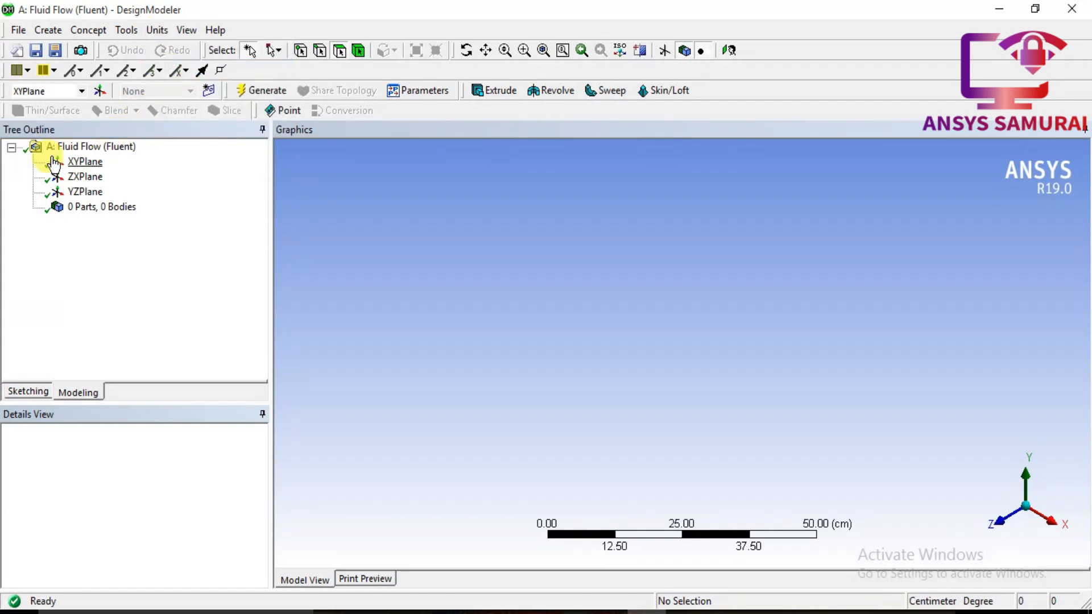
{"action": "left_click", "coordinate": [207, 92]}
{"action": "left_click", "coordinate": [26, 391]}
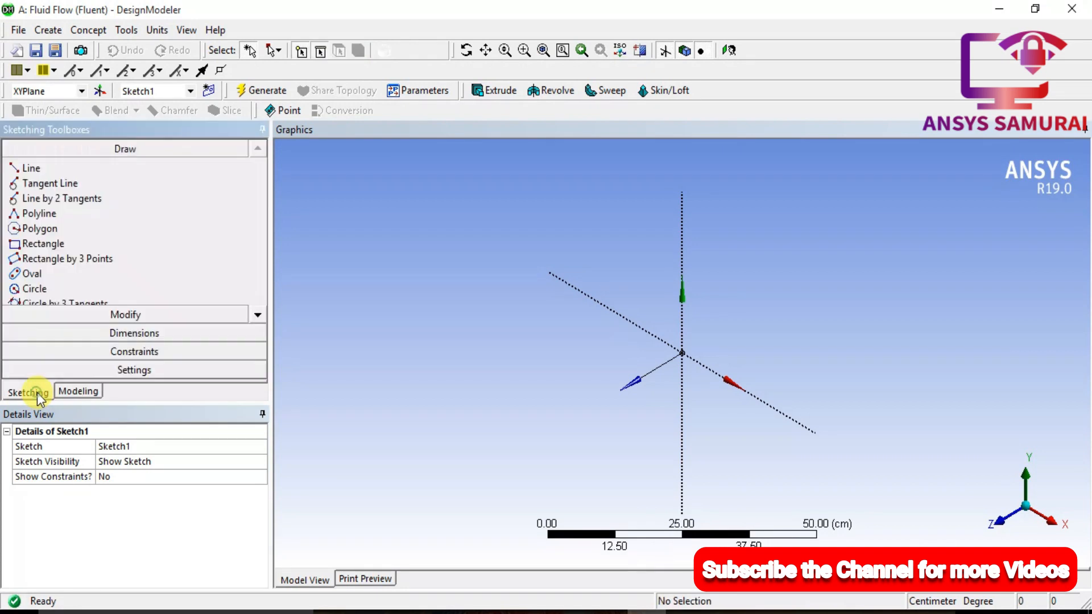
{"action": "left_click", "coordinate": [76, 390]}
{"action": "right_click", "coordinate": [85, 177]}
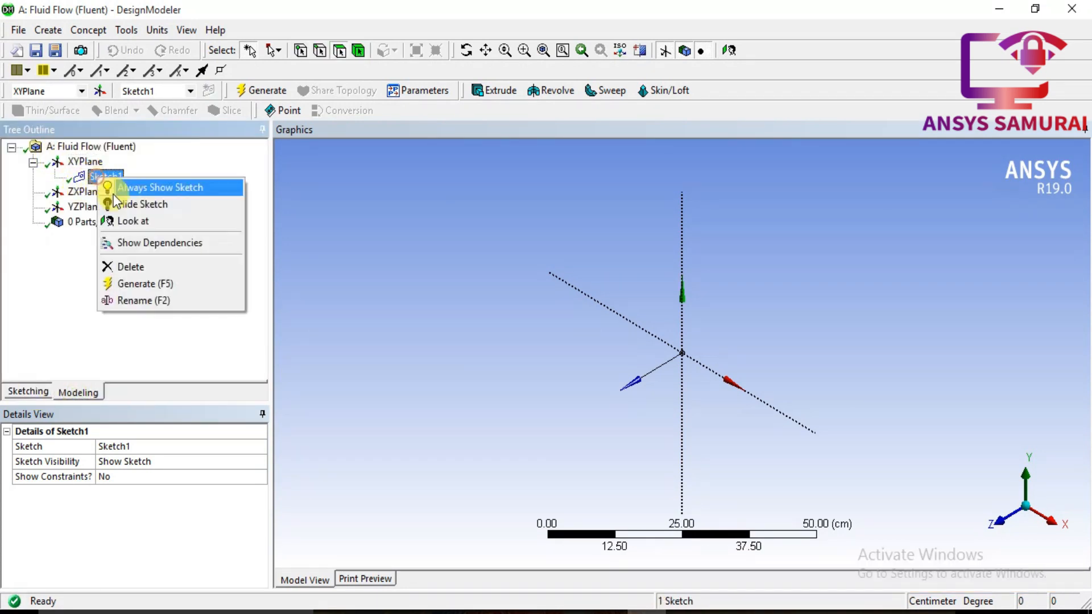
{"action": "left_click", "coordinate": [125, 216]}
Step: Draw a rectangle about 35 cm wide and 6 cm high from the origin, extending along the positive X and Y axes
{"action": "left_click", "coordinate": [34, 391]}
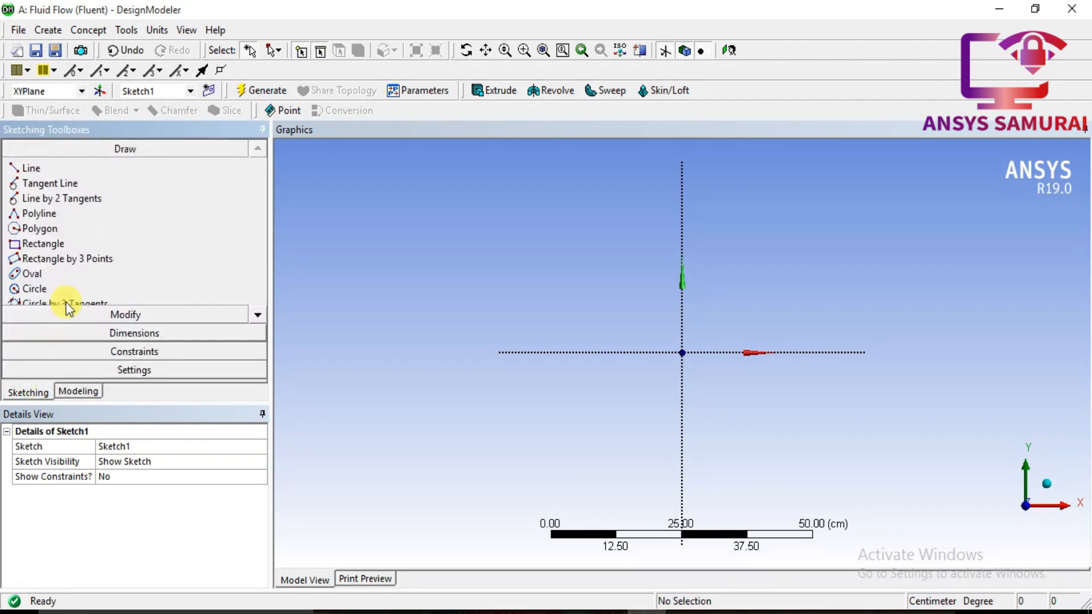
{"action": "left_click", "coordinate": [45, 244]}
{"action": "left_click", "coordinate": [682, 351]}
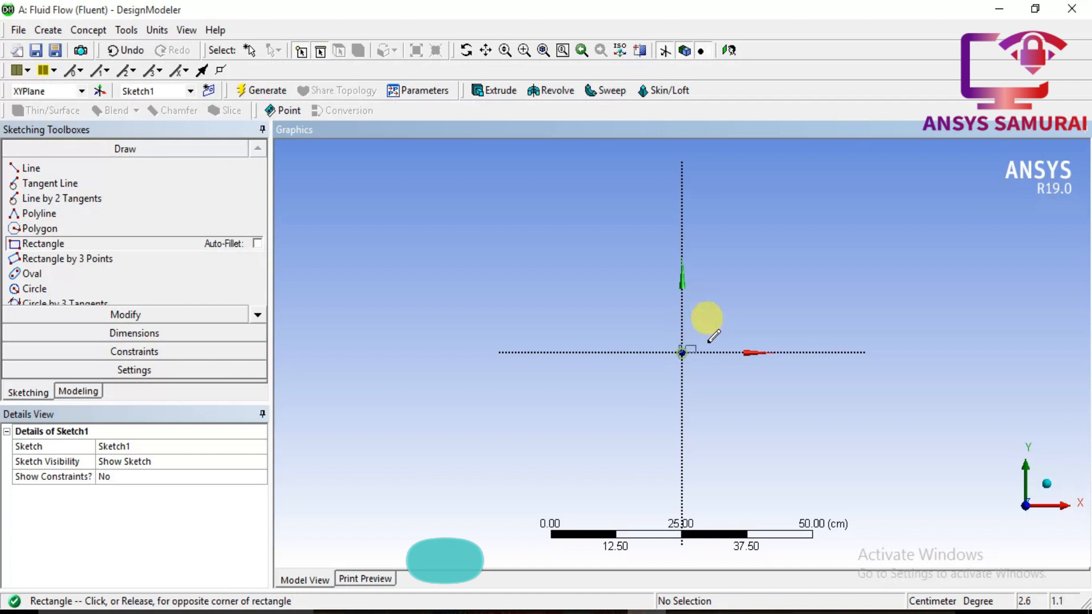
{"action": "left_click", "coordinate": [866, 320]}
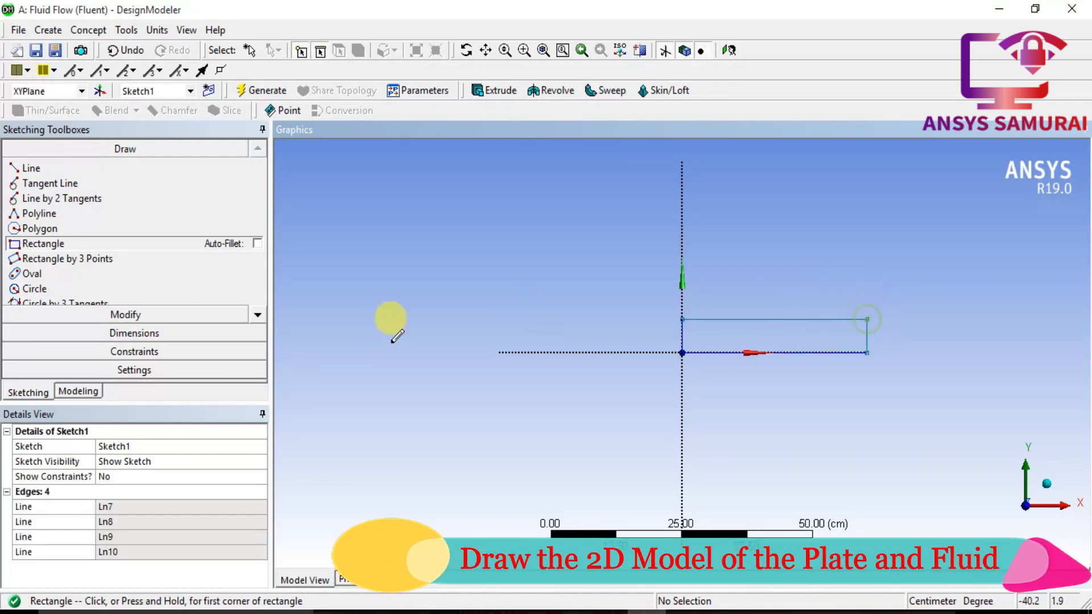
Step: Dimension the rectangle's horizontal length along its upper edge and its height at the Y axis
{"action": "left_click", "coordinate": [25, 393]}
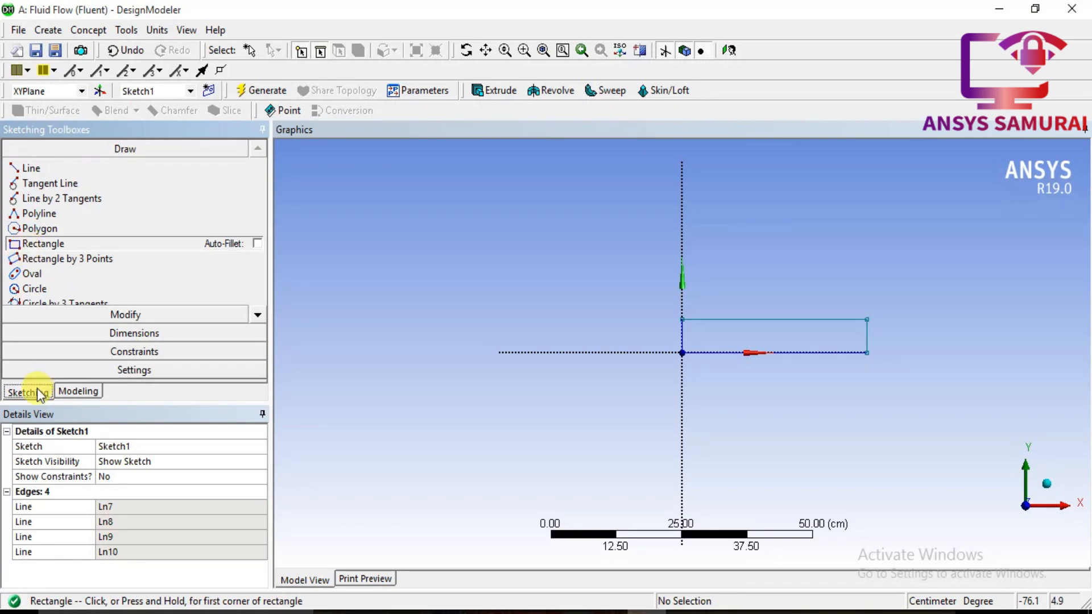
{"action": "left_click", "coordinate": [59, 332]}
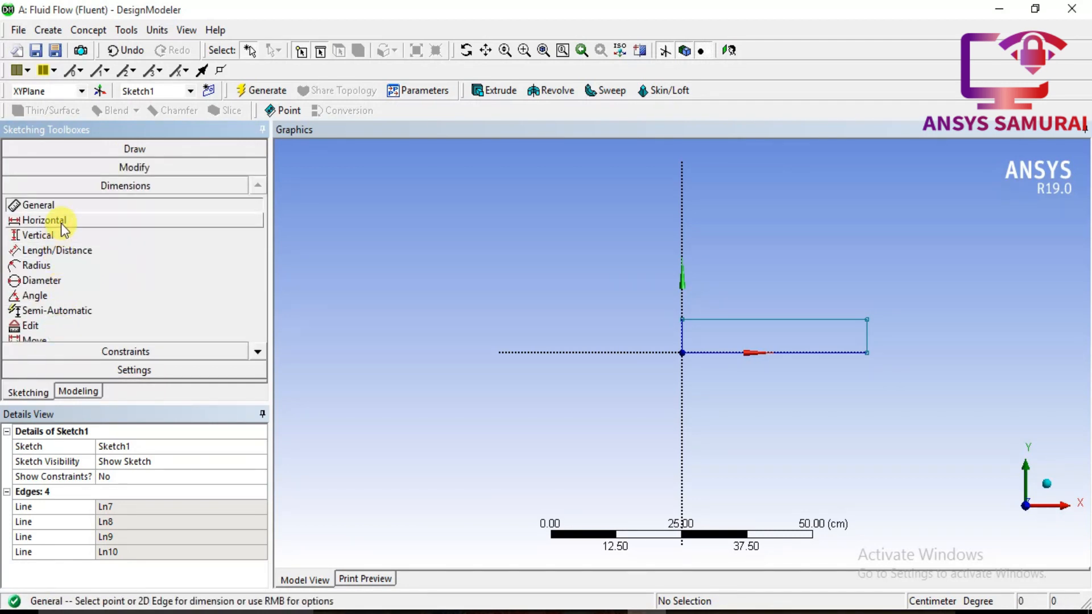
{"action": "left_click", "coordinate": [770, 320]}
{"action": "left_click", "coordinate": [761, 279]}
{"action": "left_click", "coordinate": [680, 341]}
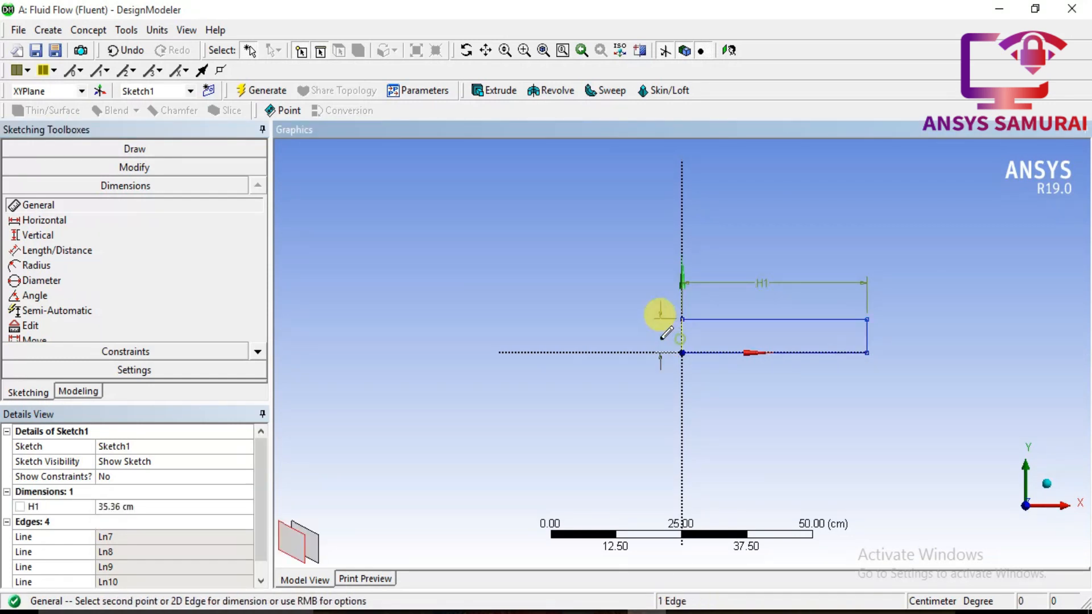
{"action": "left_click", "coordinate": [658, 339]}
Step: Set the rectangle's length to 100 cm and its height to 20 cm
{"action": "left_click", "coordinate": [145, 506]}
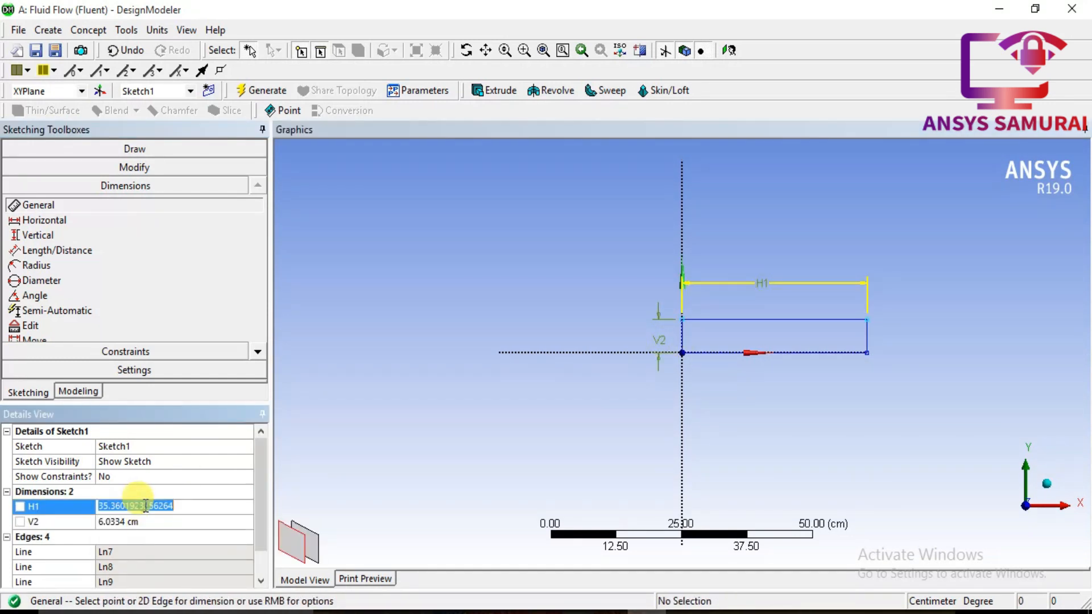
{"action": "type", "text": "100"}
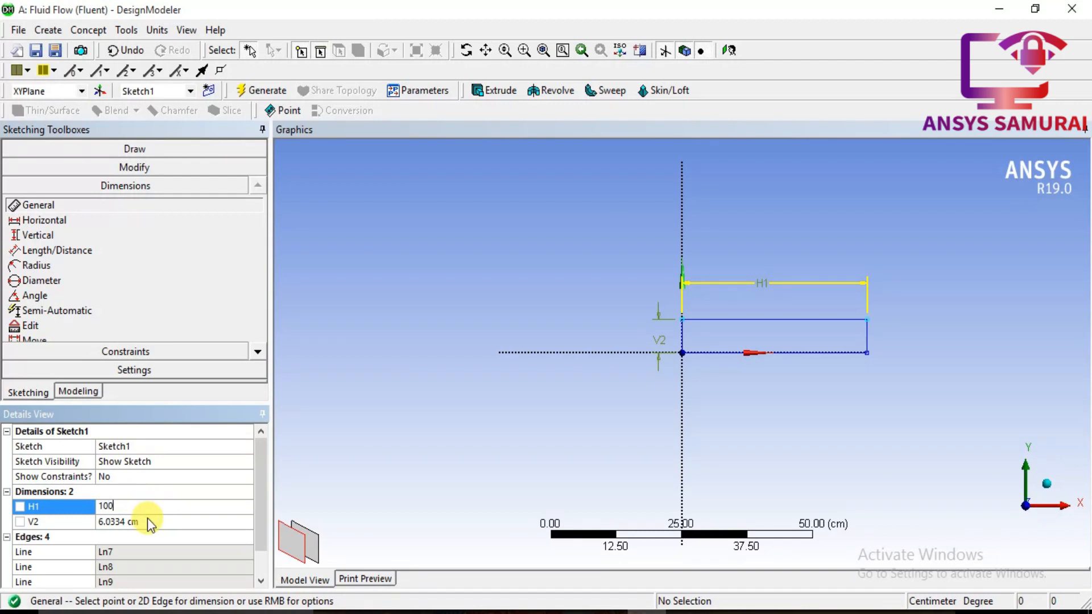
{"action": "left_click", "coordinate": [151, 521]}
{"action": "type", "text": "20"}
{"action": "key", "text": "Return"}
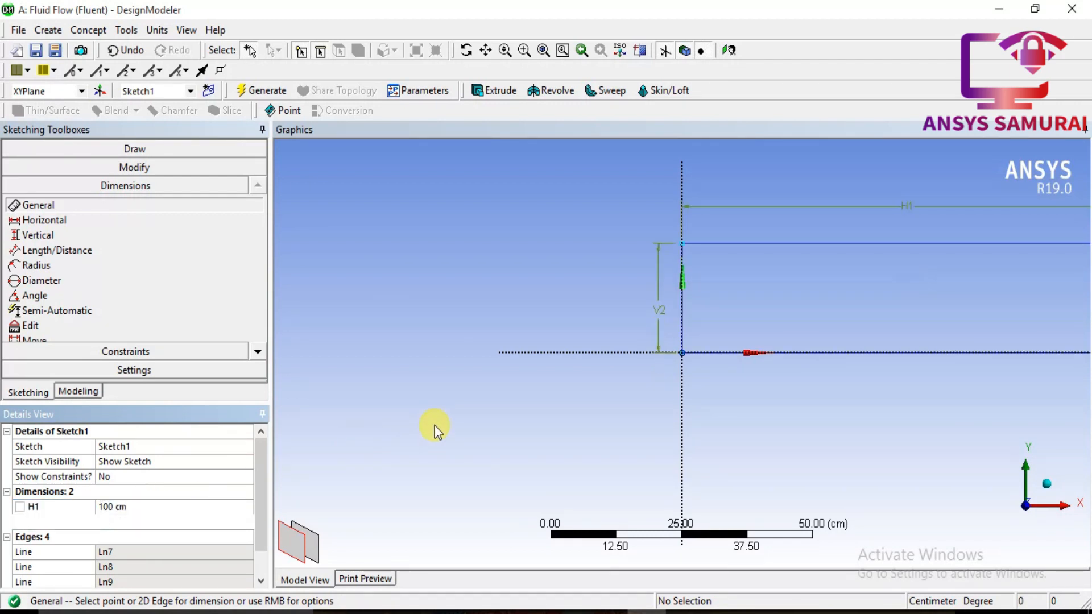
Step: Create a surface from the rectangle sketch with Surfaces From Sketches and generate it
{"action": "left_click", "coordinate": [82, 36]}
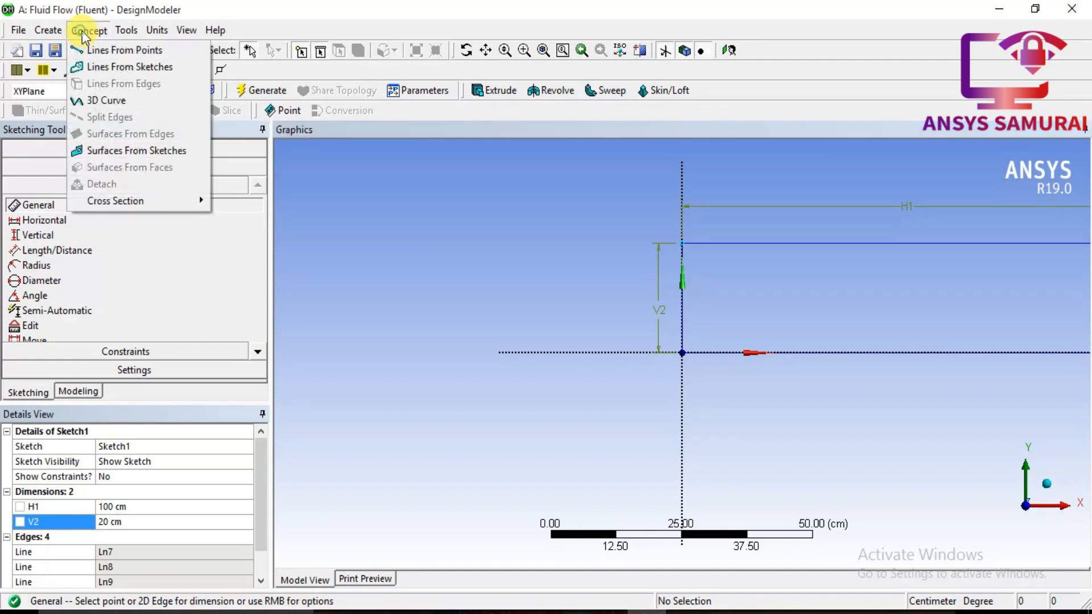
{"action": "left_click", "coordinate": [108, 150]}
{"action": "left_click", "coordinate": [103, 177]}
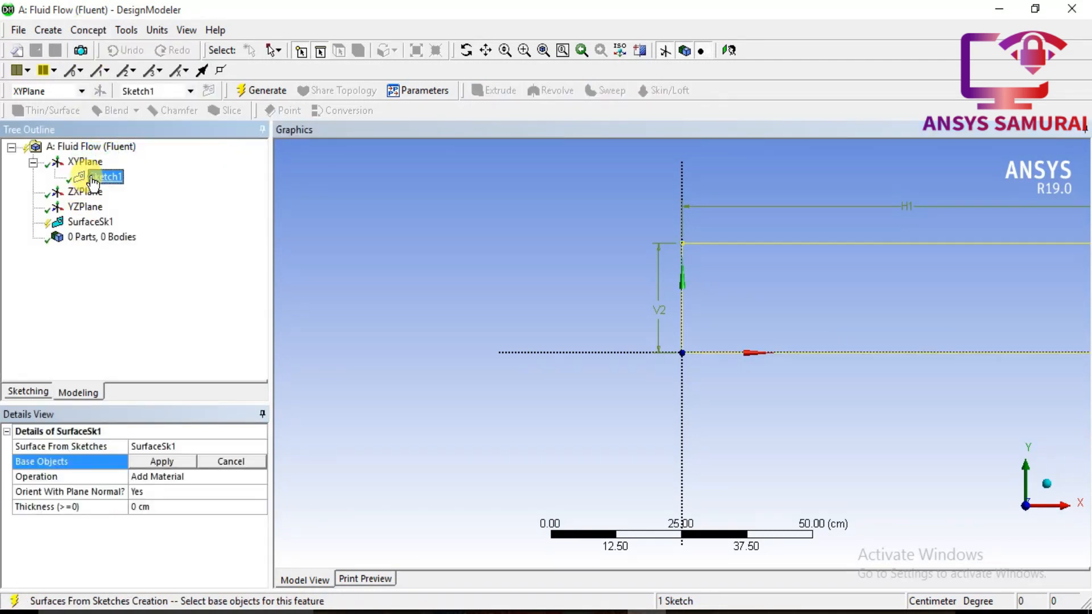
{"action": "left_click", "coordinate": [141, 463]}
{"action": "left_click", "coordinate": [98, 223]}
{"action": "right_click", "coordinate": [102, 221]}
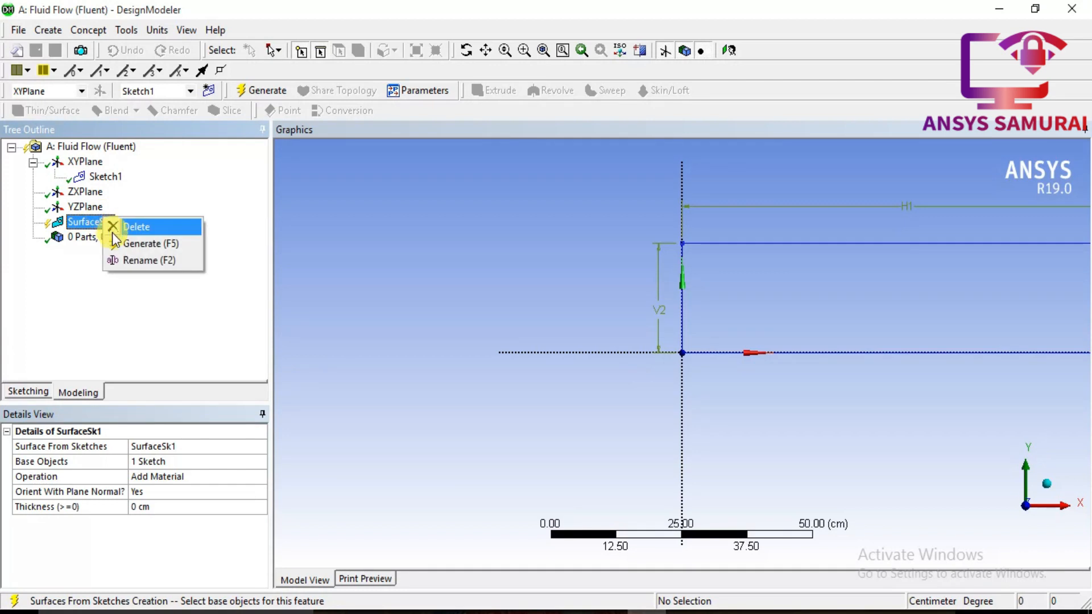
{"action": "left_click", "coordinate": [115, 243]}
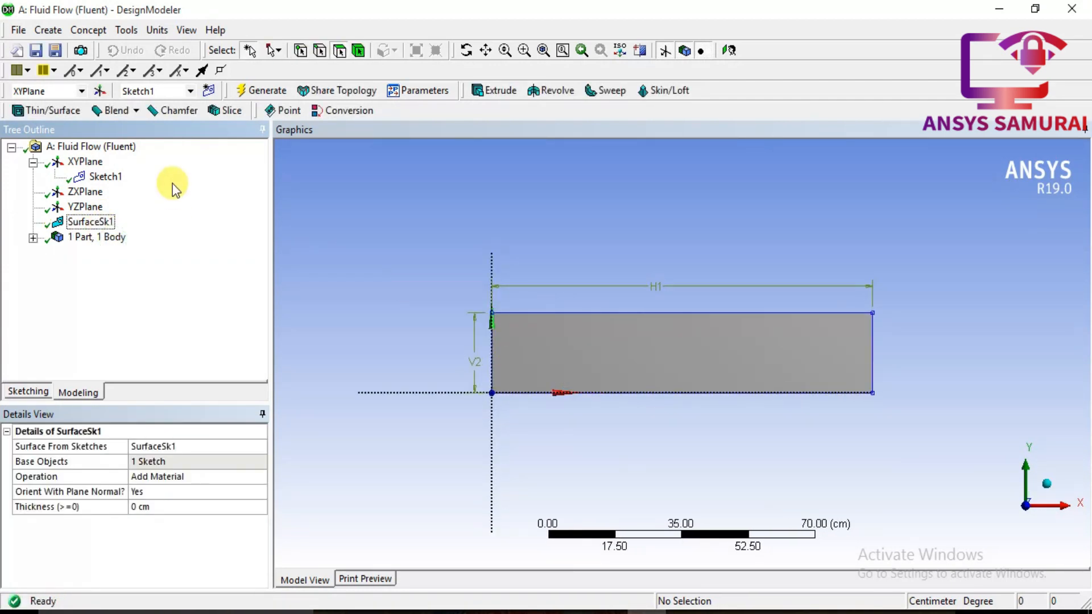
Step: In a second sketch on the XY plane, draw a rectangle about 85 cm by 5 cm from the surface's lower corner opposite the origin
{"action": "left_click", "coordinate": [211, 90]}
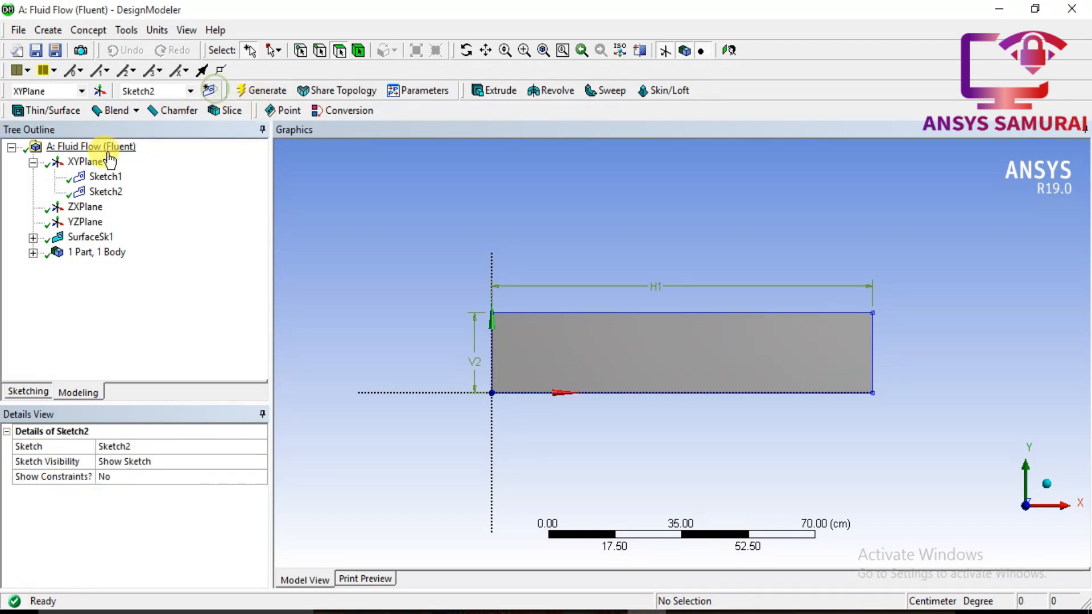
{"action": "left_click", "coordinate": [106, 192]}
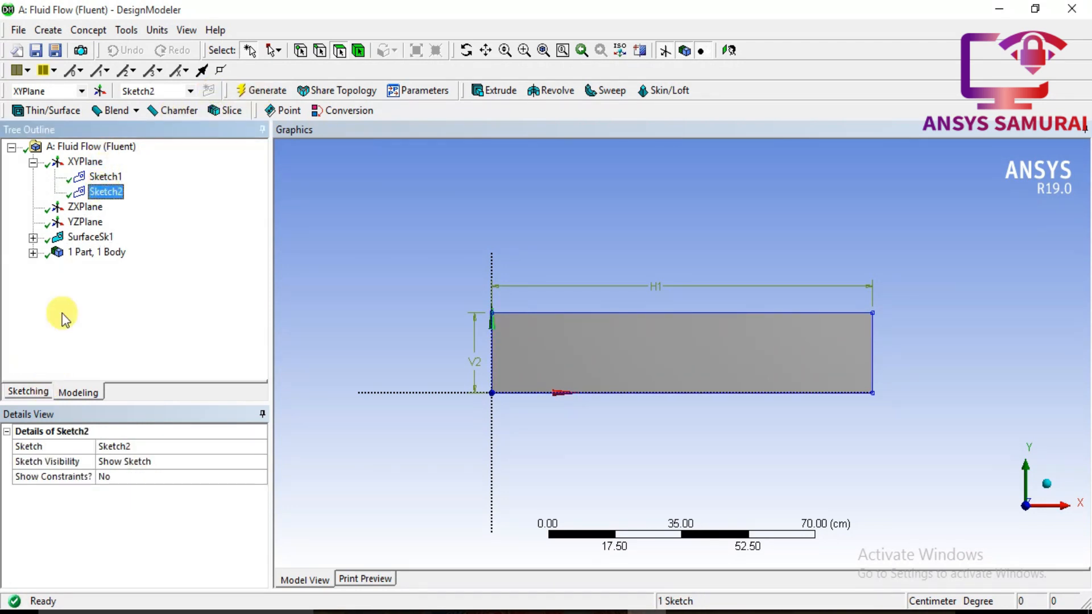
{"action": "left_click", "coordinate": [32, 390]}
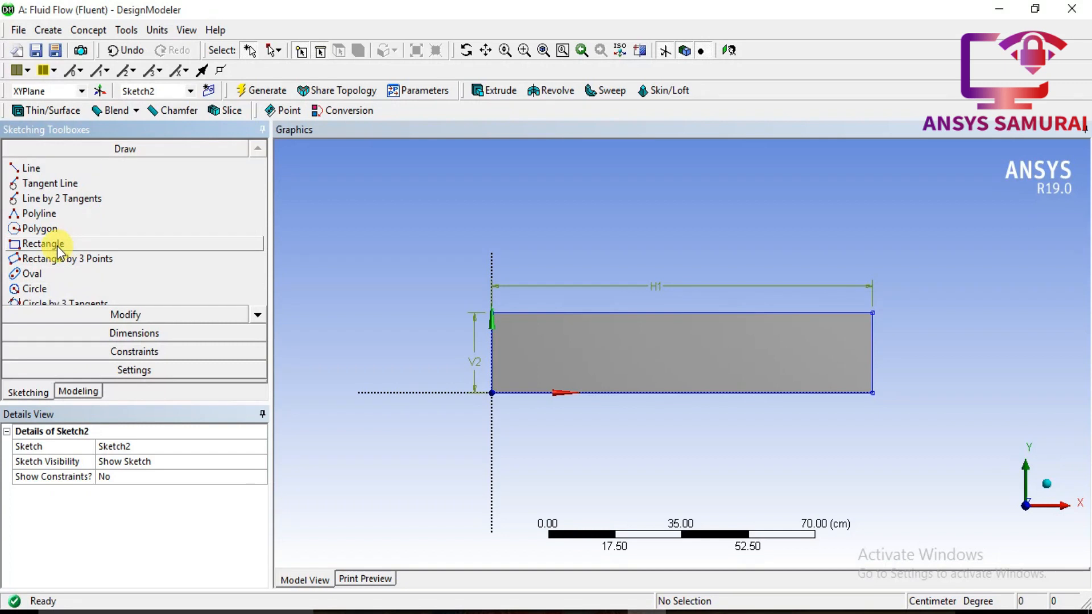
{"action": "left_click", "coordinate": [49, 244]}
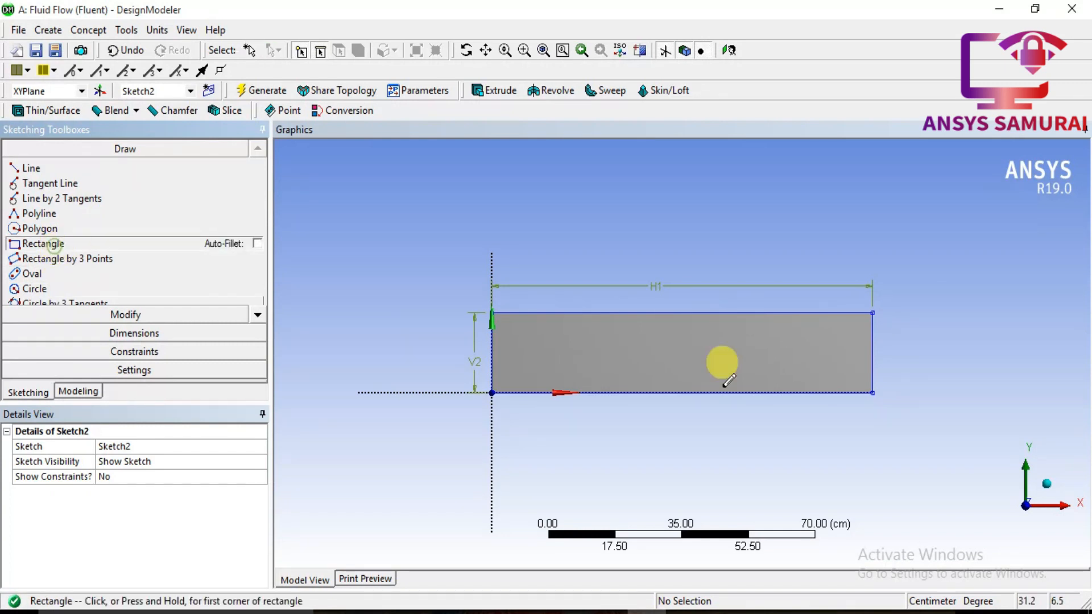
{"action": "left_click", "coordinate": [873, 391]}
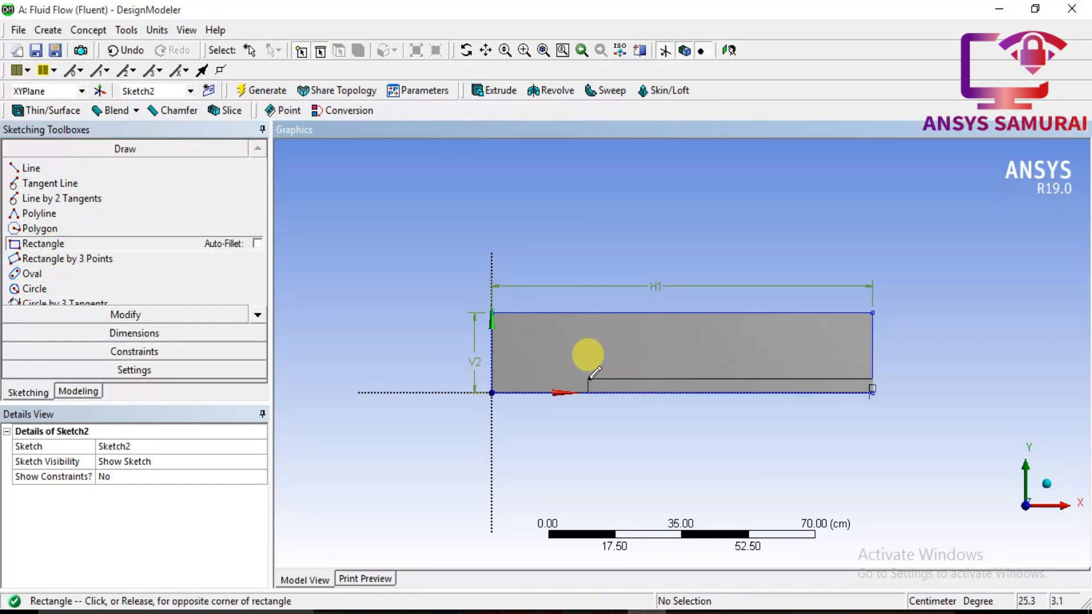
{"action": "left_click", "coordinate": [549, 371]}
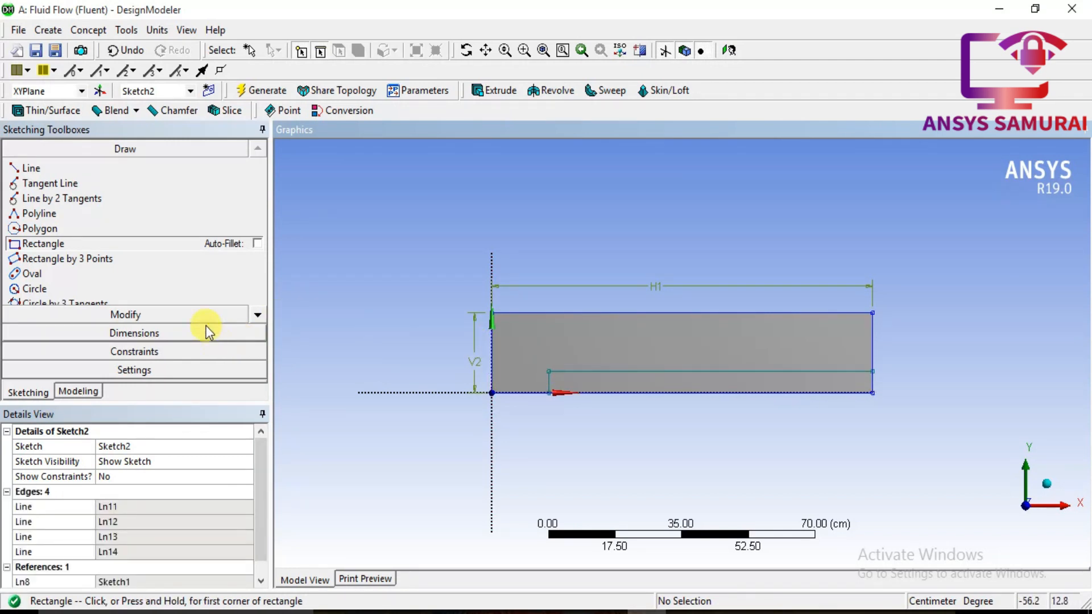
Step: Dimension the horizontal distance from the origin to the smaller rectangle's near corner, and the height of that rectangle
{"action": "left_click", "coordinate": [85, 331]}
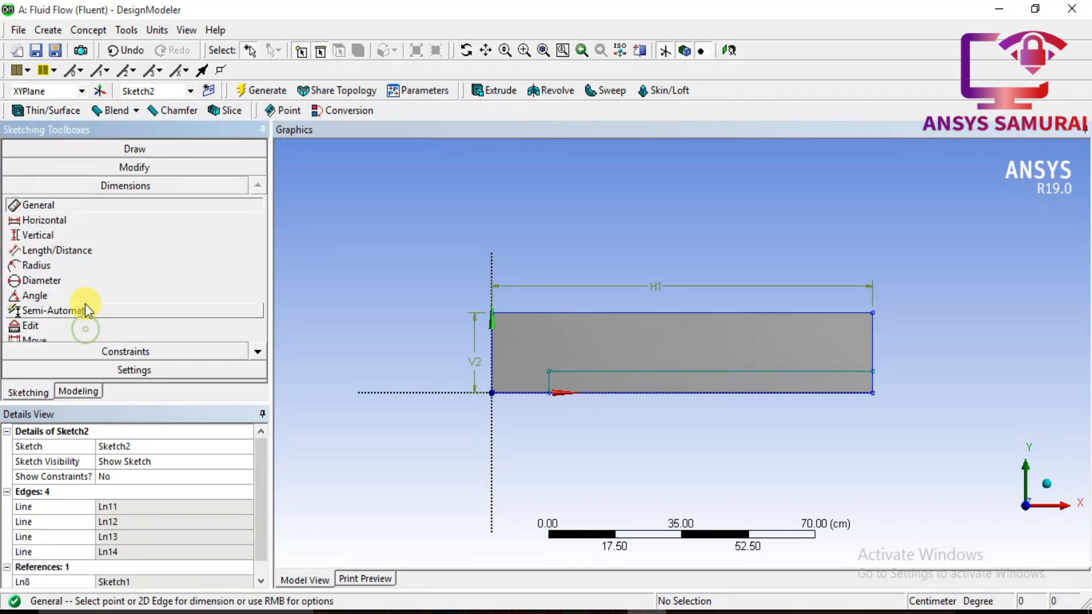
{"action": "left_click", "coordinate": [46, 221]}
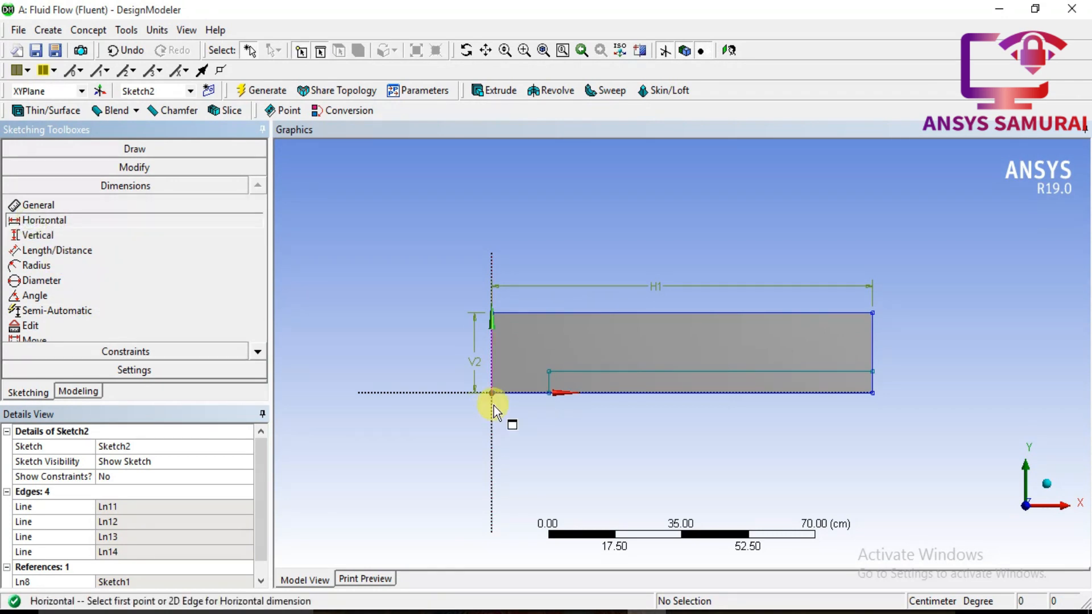
{"action": "left_click", "coordinate": [548, 393]}
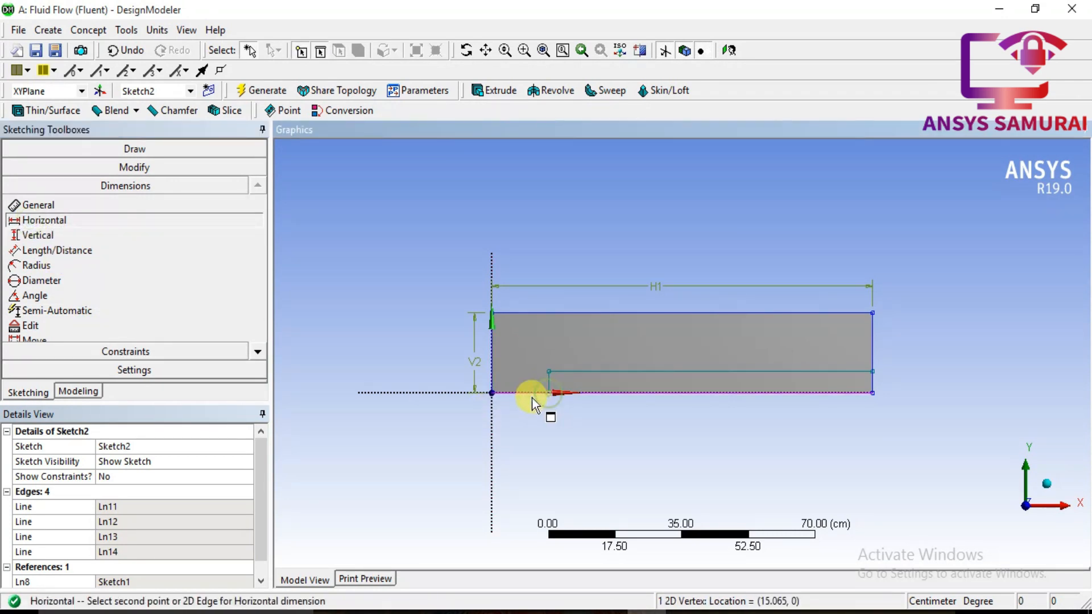
{"action": "left_click", "coordinate": [491, 393]}
{"action": "left_click", "coordinate": [498, 421]}
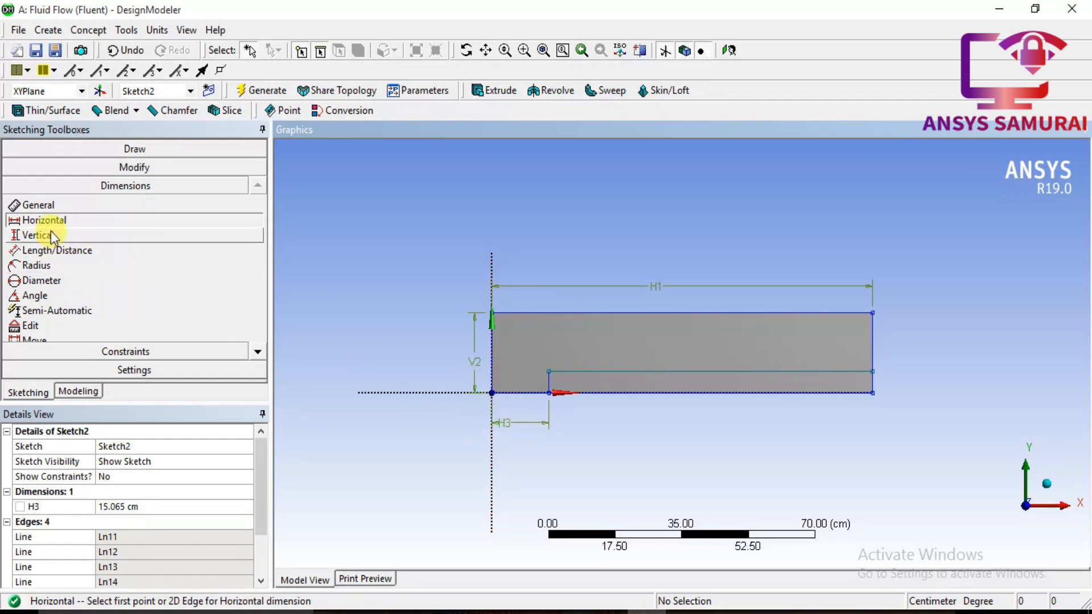
{"action": "left_click", "coordinate": [43, 204]}
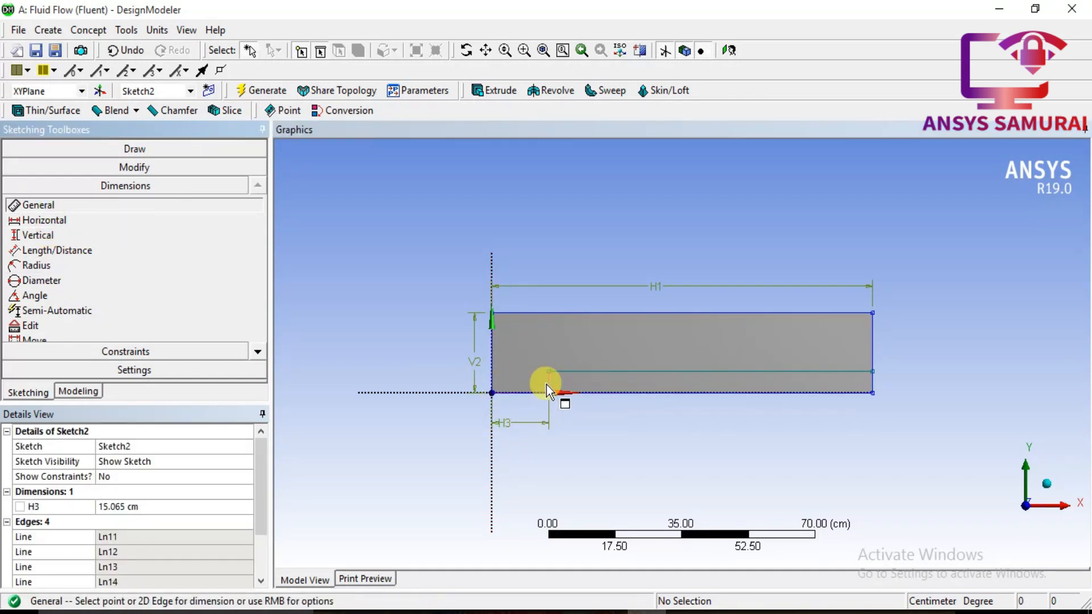
{"action": "left_click", "coordinate": [549, 384]}
{"action": "left_click", "coordinate": [461, 381]}
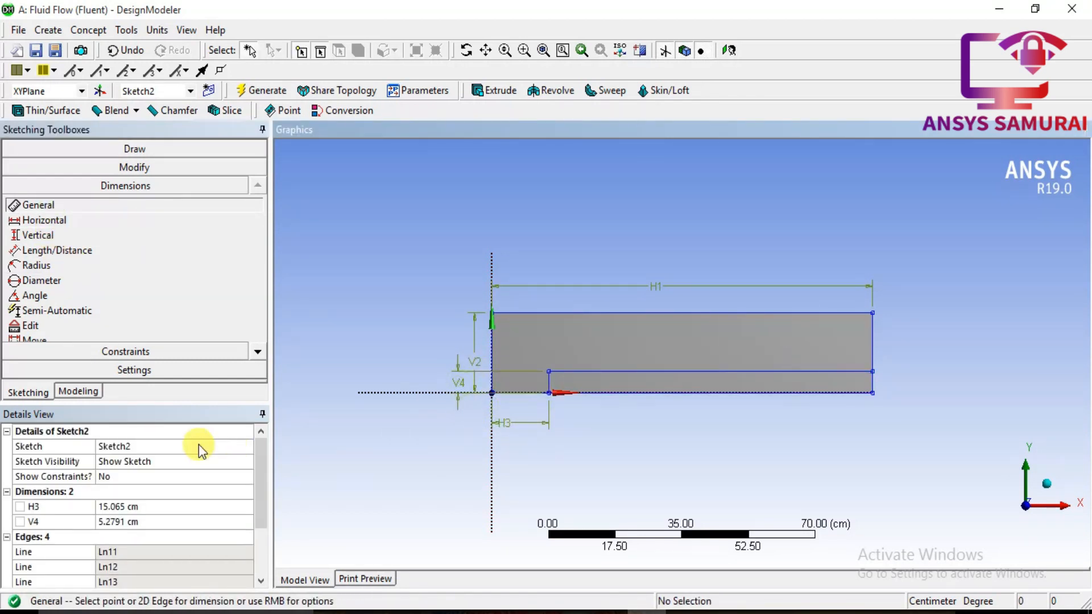
{"action": "left_click", "coordinate": [152, 508]}
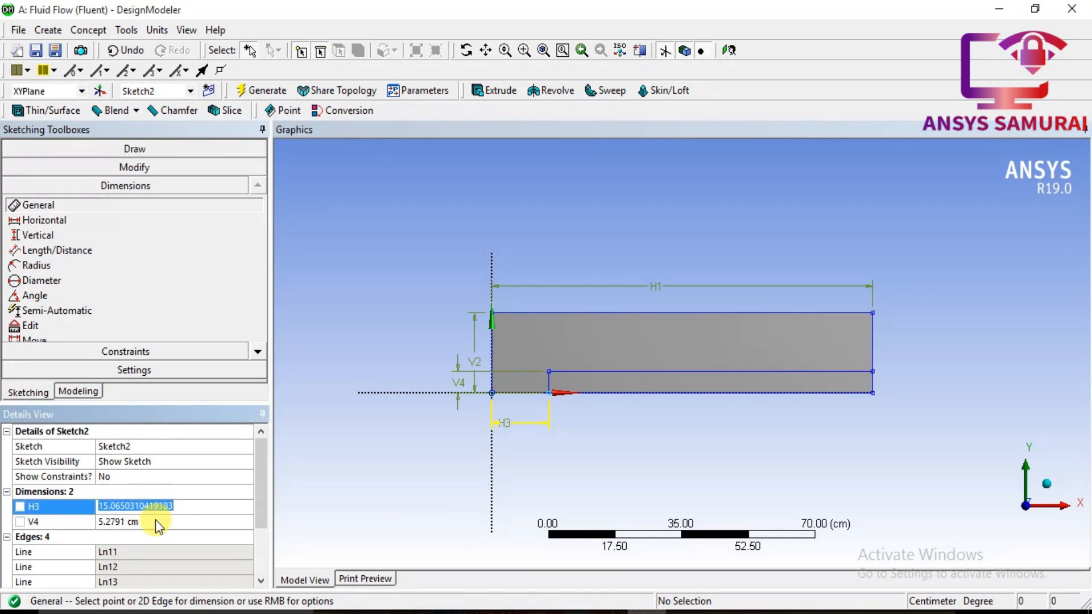
{"action": "type", "text": "2"}
{"action": "left_click", "coordinate": [152, 522]}
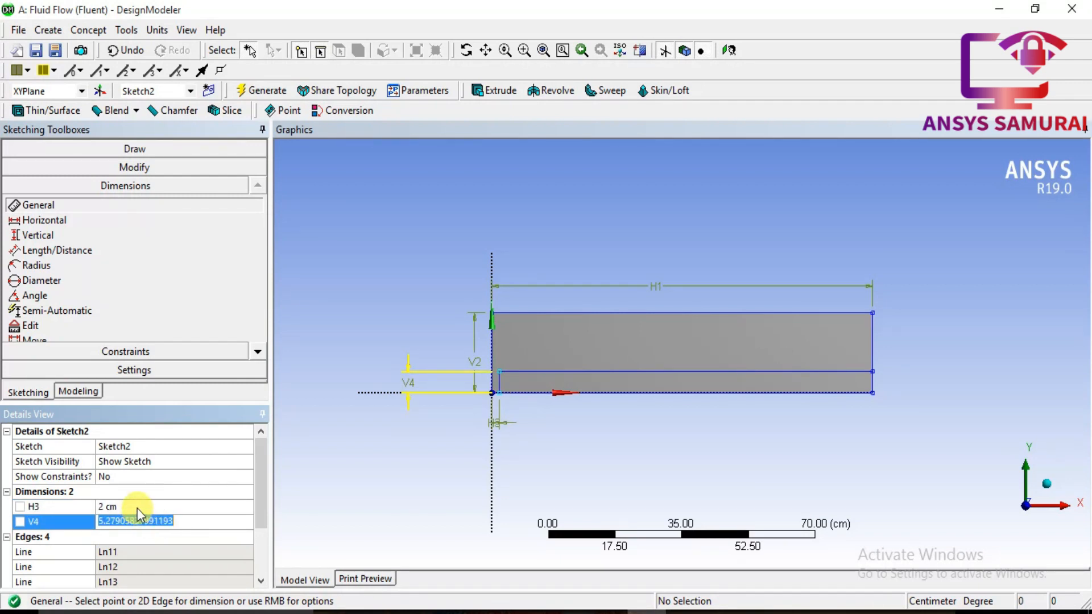
Step: Set the smaller rectangle's horizontal offset from the origin to 10 cm and its height to 2 cm
{"action": "left_click", "coordinate": [140, 508]}
{"action": "type", "text": "10"}
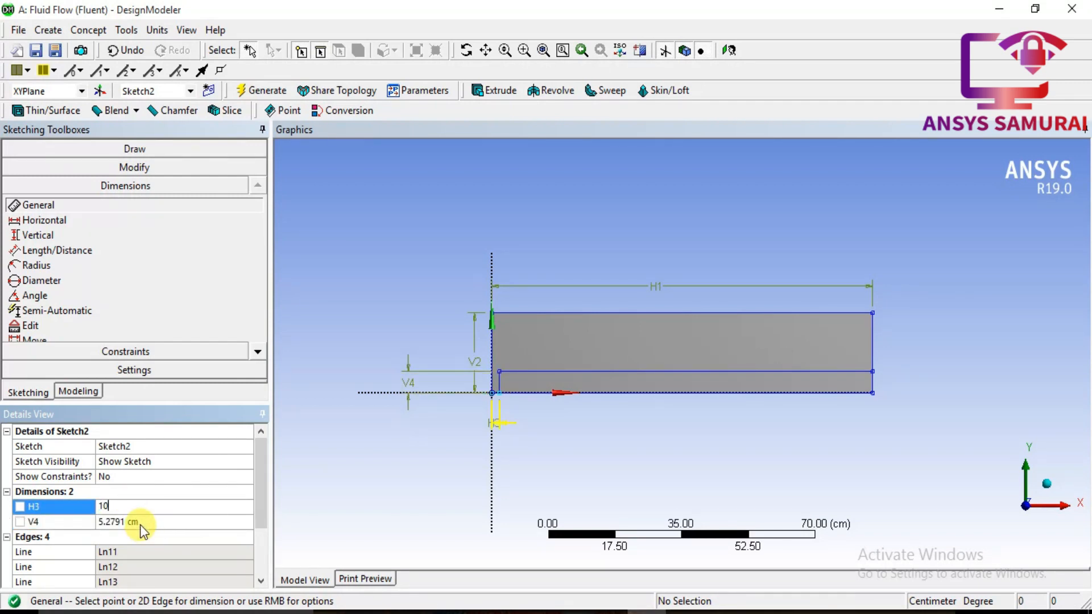
{"action": "left_click", "coordinate": [141, 521]}
{"action": "type", "text": "2"}
{"action": "left_click", "coordinate": [321, 488]}
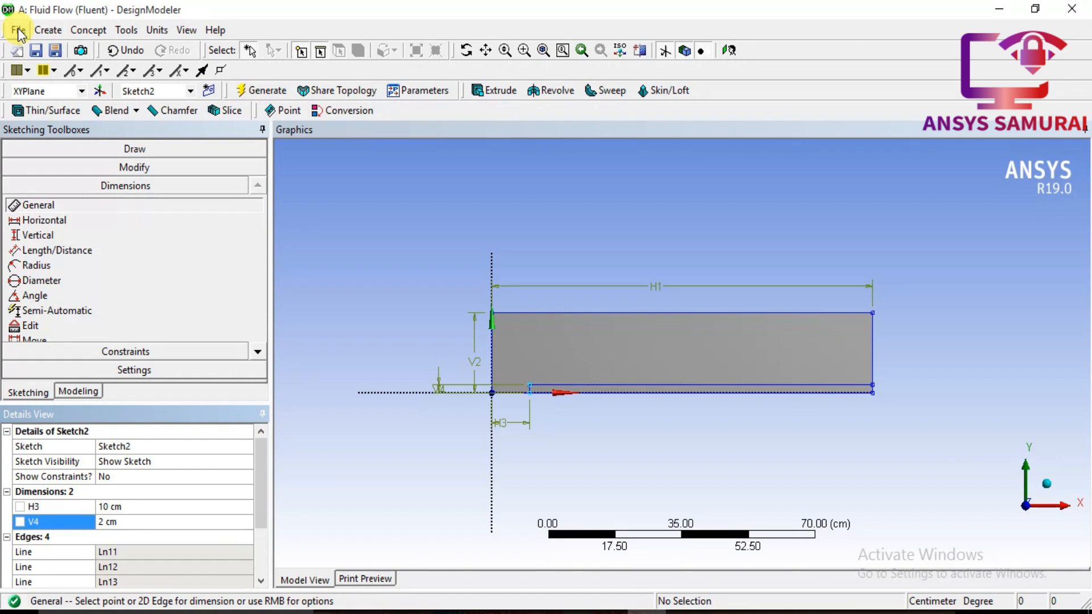
Step: Create a surface from Sketch2 with Surfaces From Sketches, using the Add Frozen operation, and generate it
{"action": "left_click", "coordinate": [84, 31]}
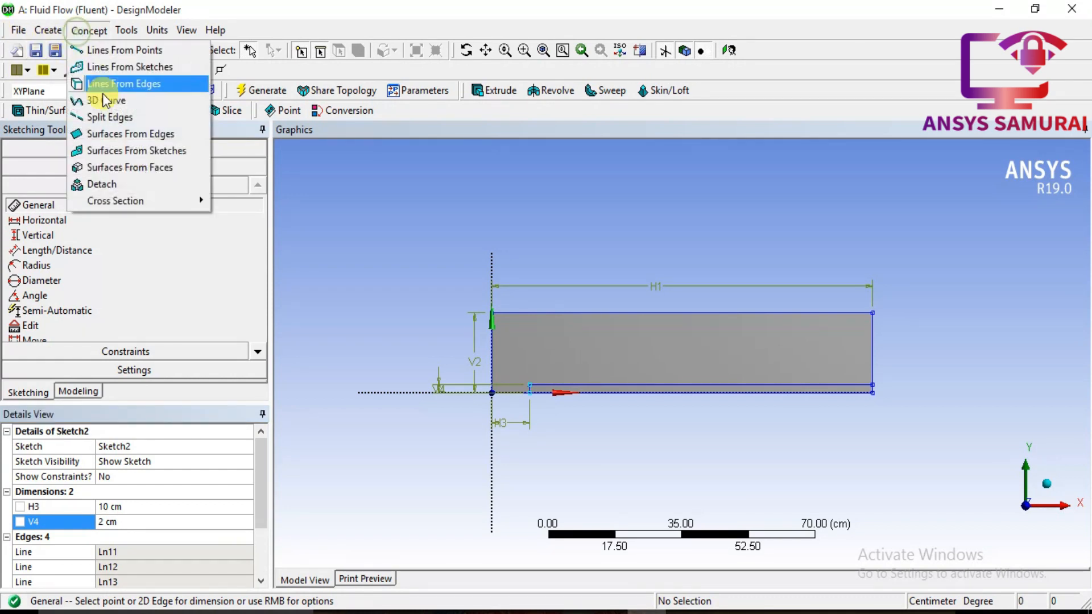
{"action": "left_click", "coordinate": [127, 150]}
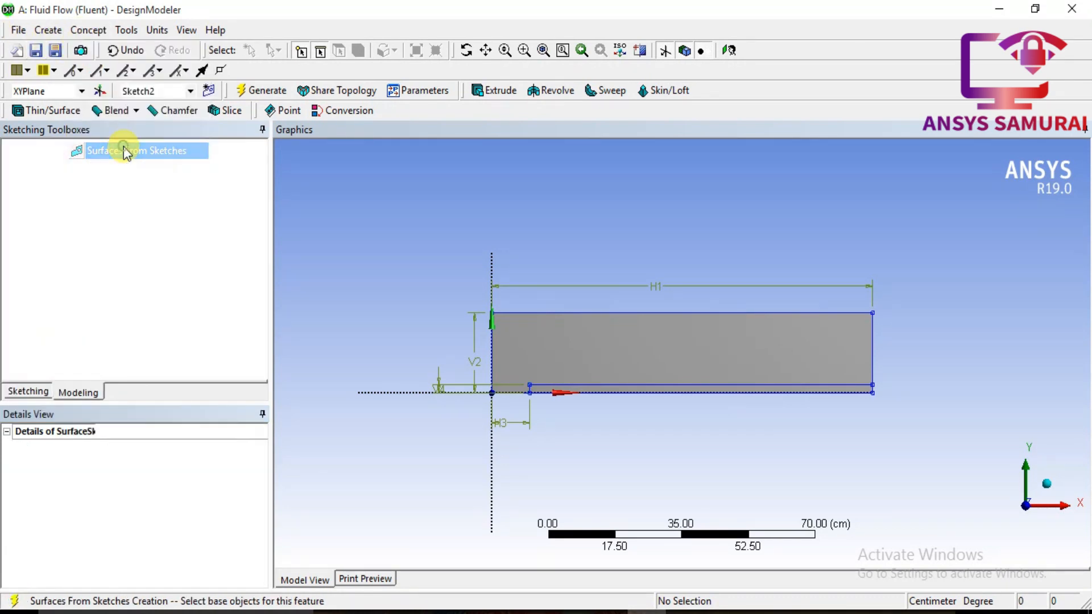
{"action": "left_click", "coordinate": [105, 191]}
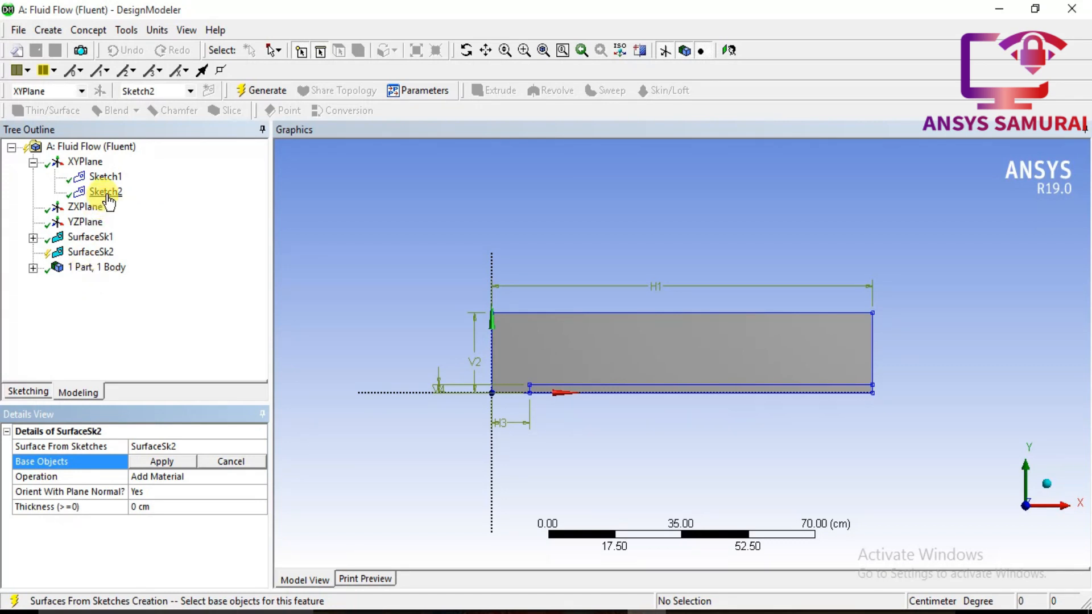
{"action": "left_click", "coordinate": [160, 465]}
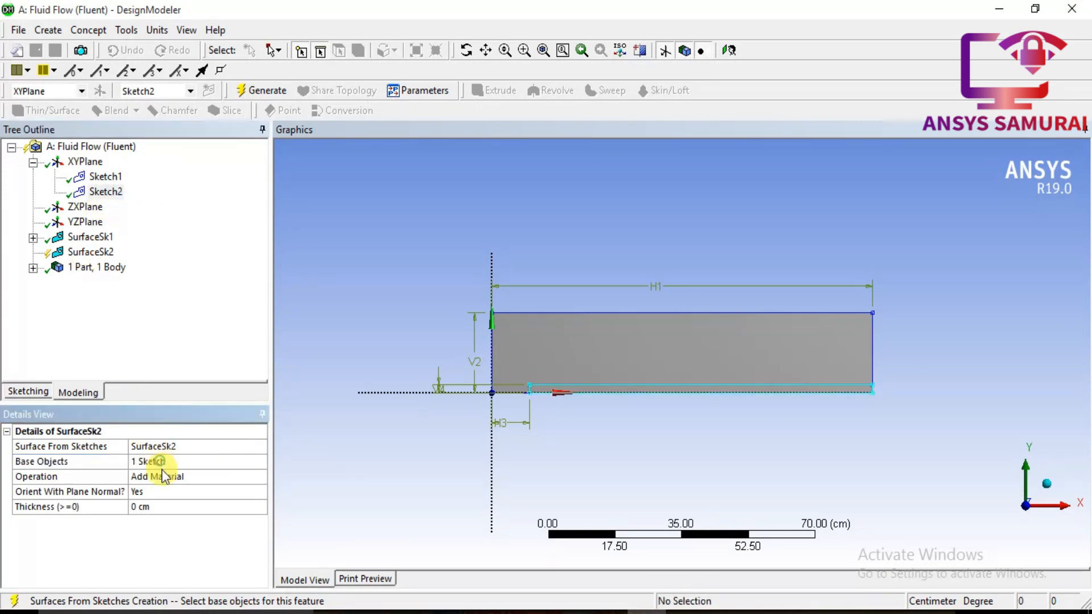
{"action": "left_click", "coordinate": [162, 477]}
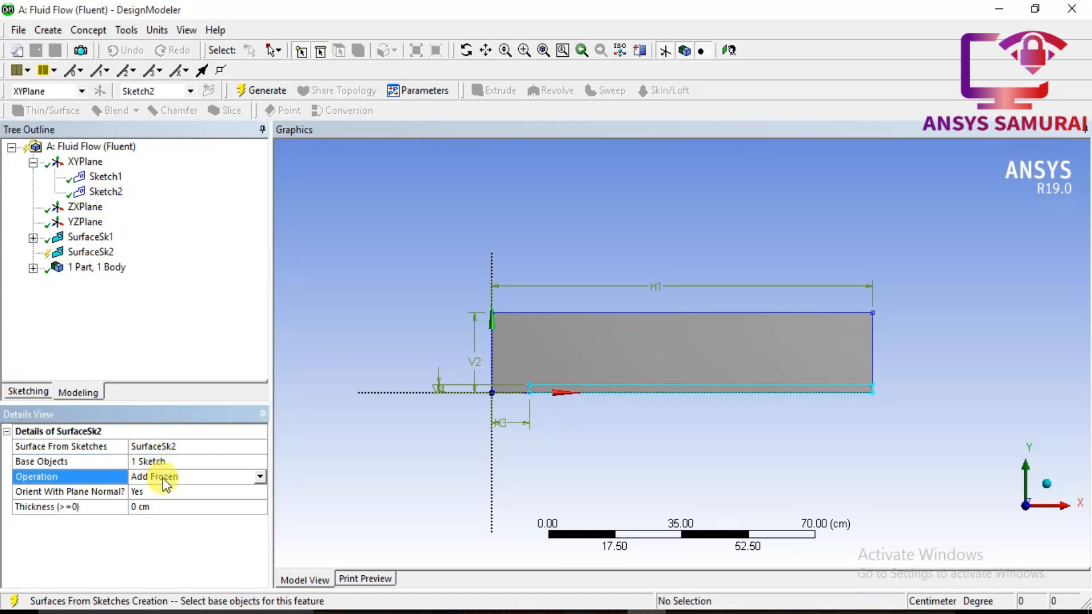
{"action": "right_click", "coordinate": [85, 256]}
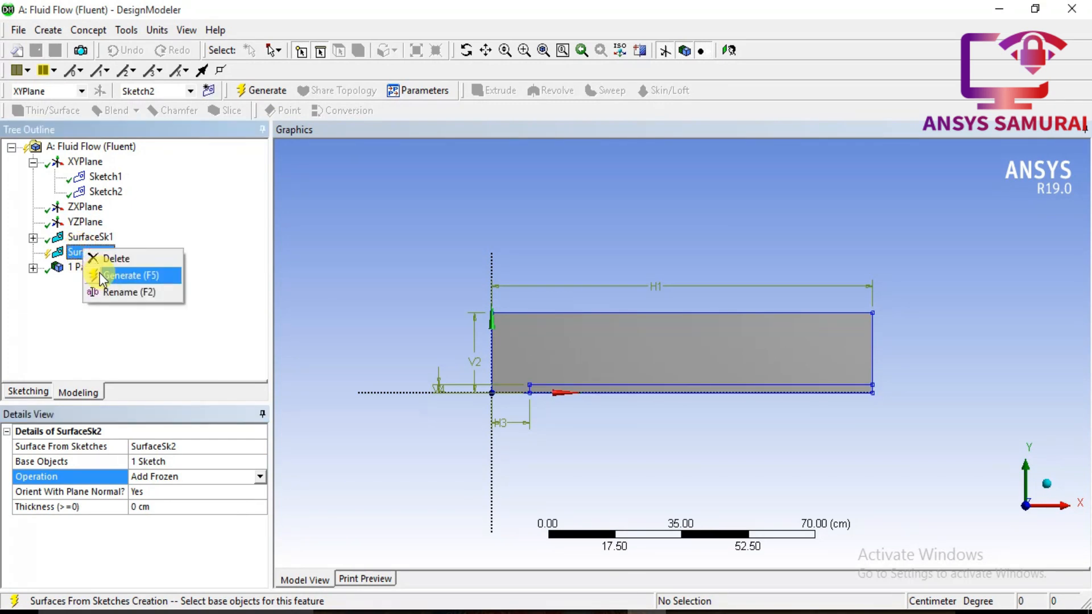
{"action": "left_click", "coordinate": [100, 274]}
Step: Identify the two surface bodies in the model and rename the large one as Fluid
{"action": "left_click", "coordinate": [33, 268]}
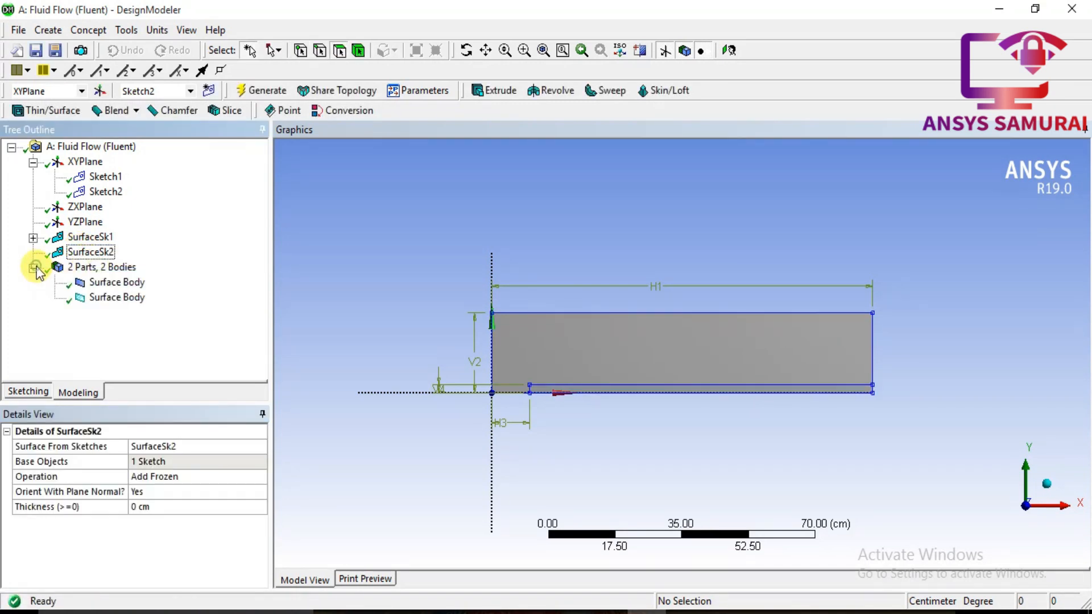
{"action": "left_click", "coordinate": [114, 283]}
{"action": "left_click", "coordinate": [114, 298]}
{"action": "left_click", "coordinate": [114, 283]}
{"action": "right_click", "coordinate": [116, 283]}
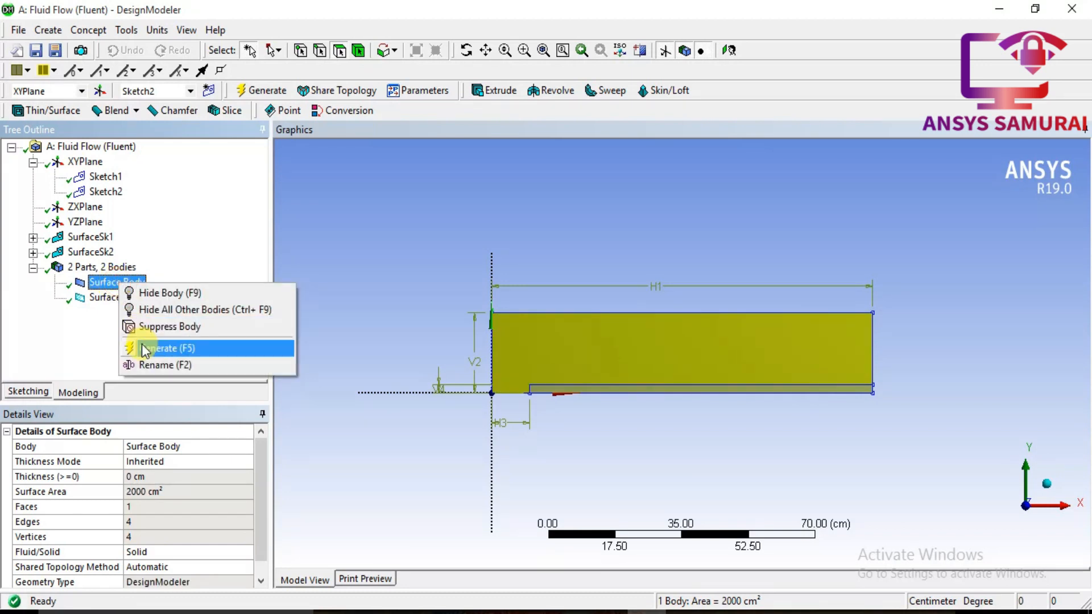
{"action": "left_click", "coordinate": [149, 366]}
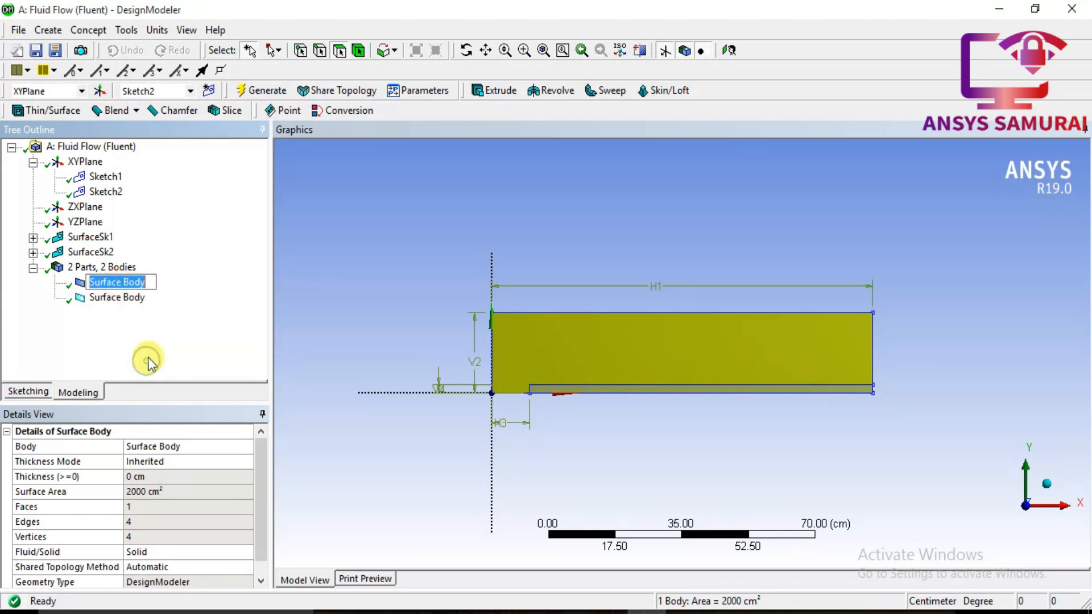
{"action": "type", "text": "Fluid"}
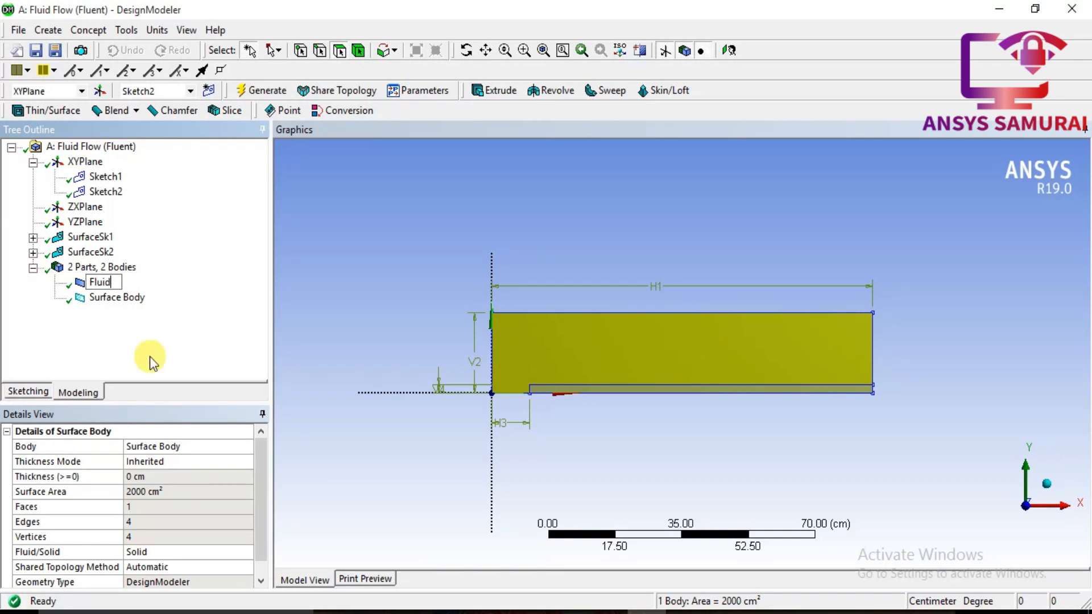
{"action": "key", "text": "Return"}
Step: Rename the thin remaining surface body as plate
{"action": "left_click", "coordinate": [115, 298]}
{"action": "right_click", "coordinate": [113, 307]}
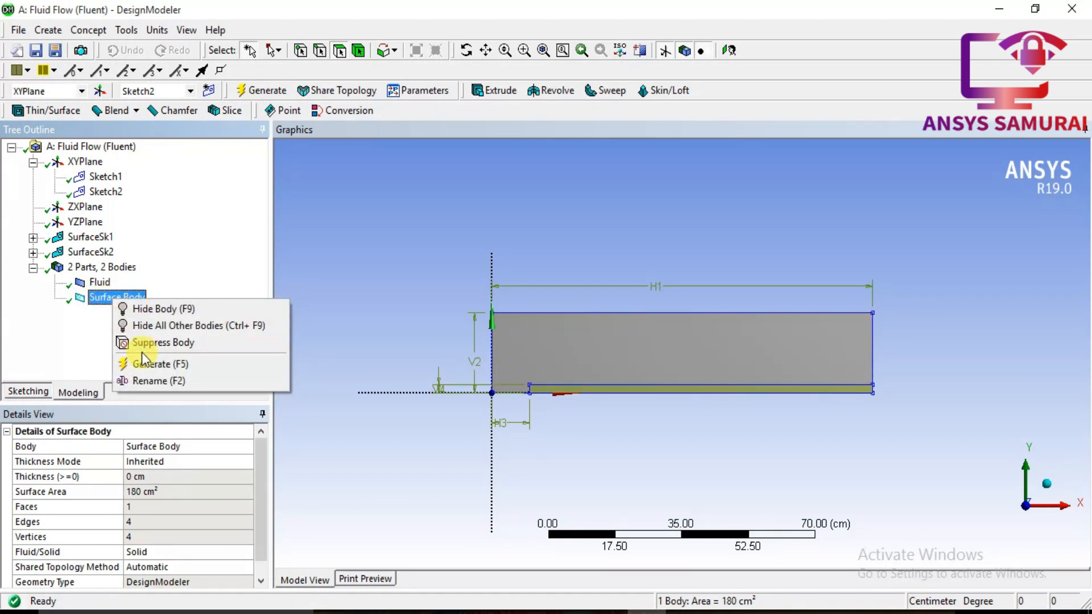
{"action": "left_click", "coordinate": [138, 379]}
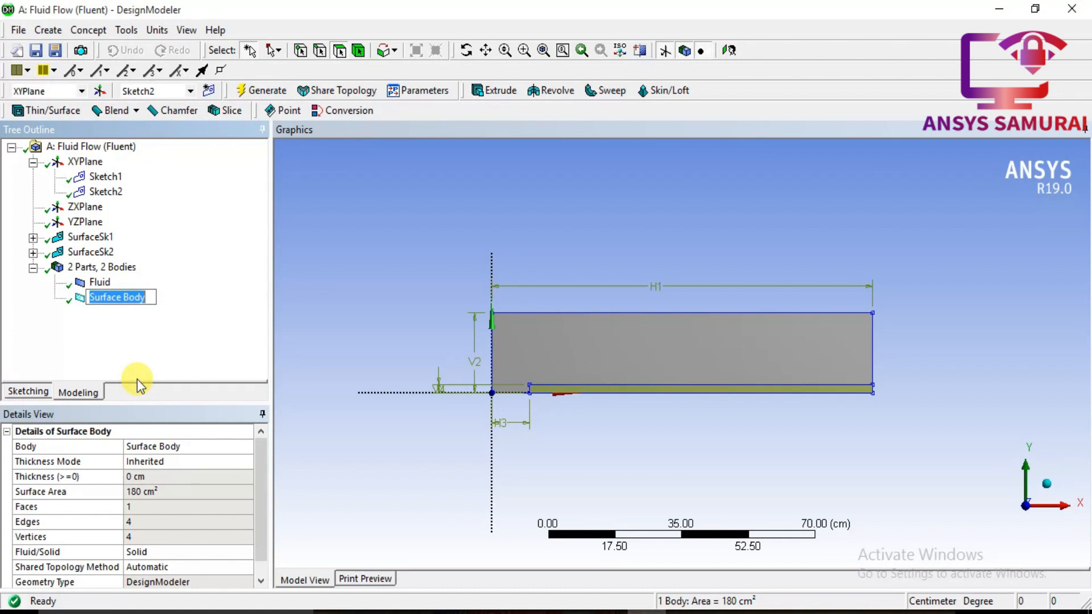
{"action": "type", "text": "plate"}
{"action": "left_click", "coordinate": [354, 271]}
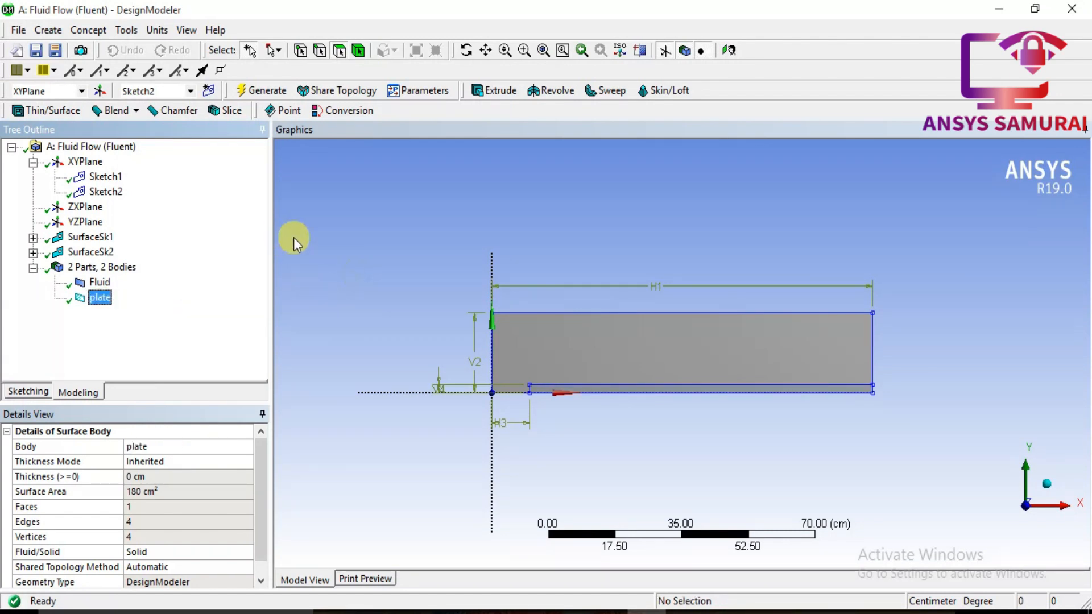
Step: Add a Boolean feature with the Subtract operation and assign the Fluid body as its target
{"action": "left_click", "coordinate": [49, 30]}
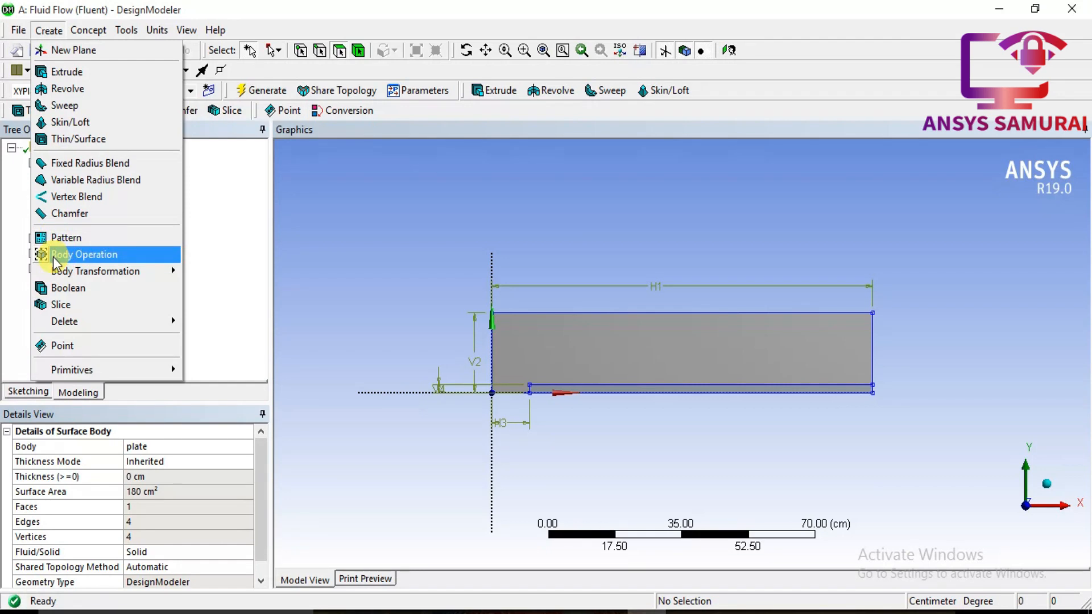
{"action": "left_click", "coordinate": [47, 288]}
{"action": "double_click", "coordinate": [143, 461]}
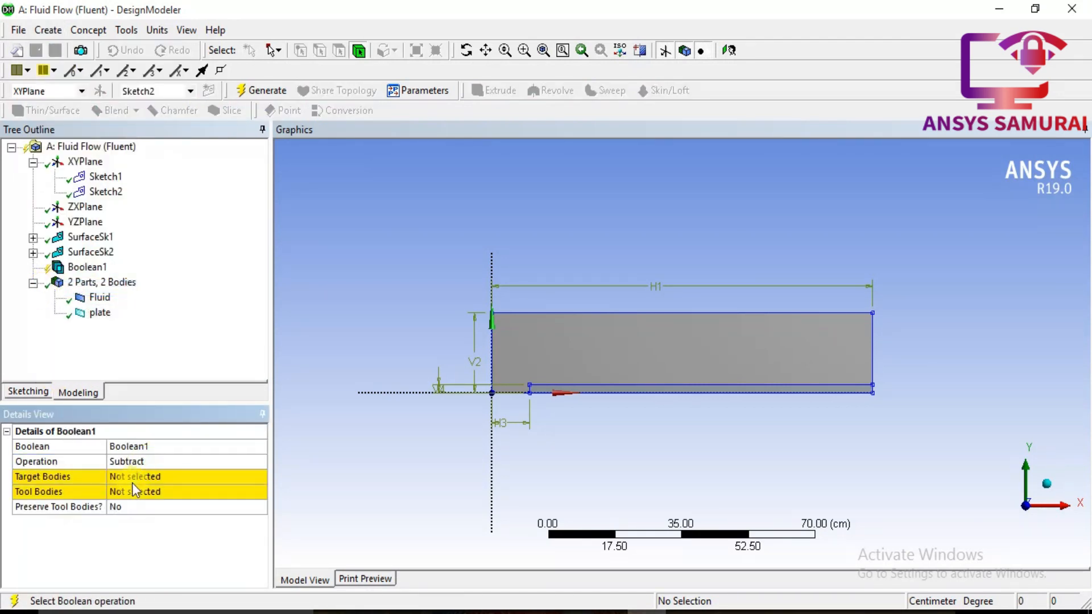
{"action": "left_click", "coordinate": [97, 297]}
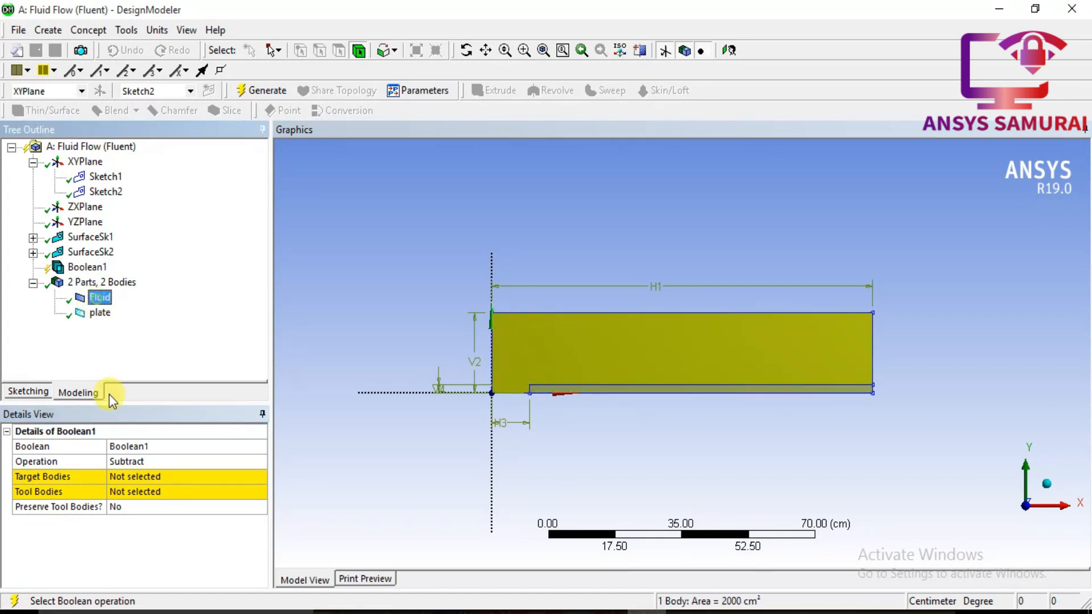
{"action": "left_click", "coordinate": [130, 477]}
{"action": "left_click", "coordinate": [130, 478]}
{"action": "left_click", "coordinate": [99, 297]}
Step: With the Fluid body hidden, assign the plate as tool body, preserve tool bodies, and generate the Boolean subtraction
{"action": "right_click", "coordinate": [99, 297]}
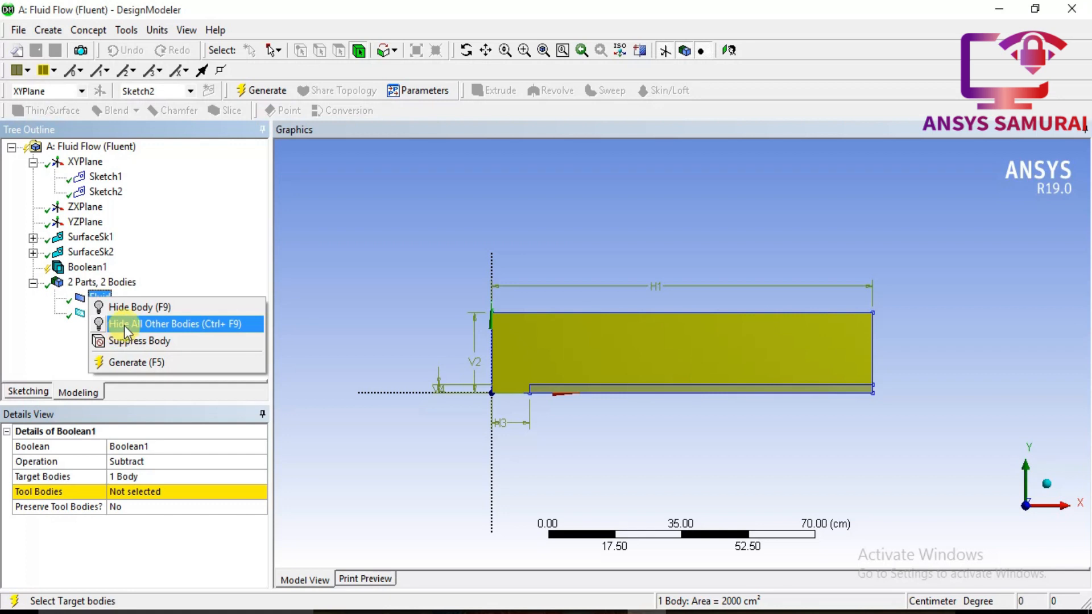
{"action": "left_click", "coordinate": [122, 307]}
{"action": "left_click", "coordinate": [132, 492]}
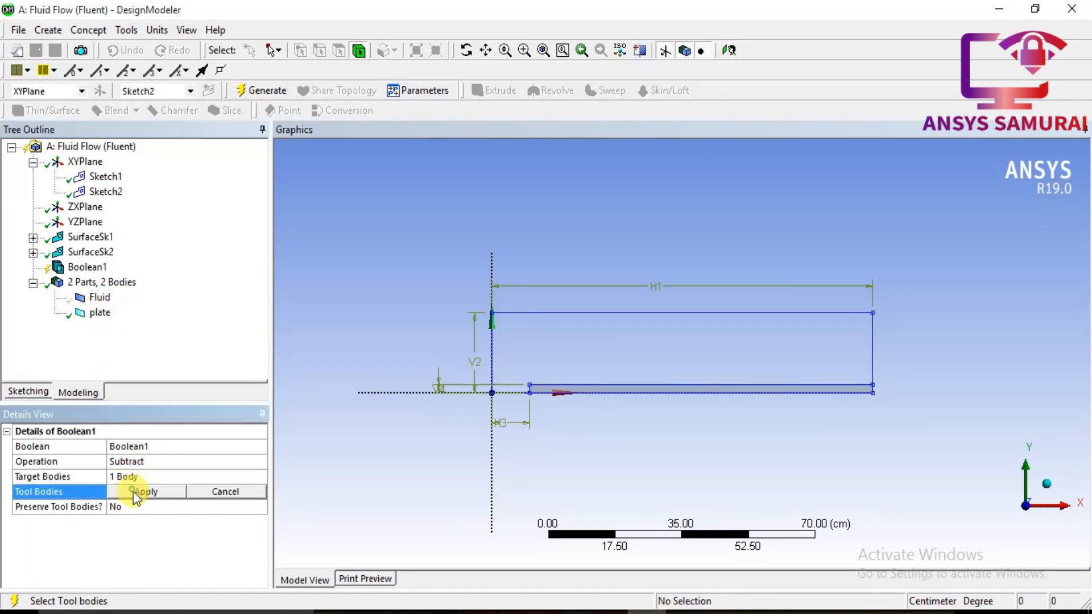
{"action": "left_click", "coordinate": [618, 390]}
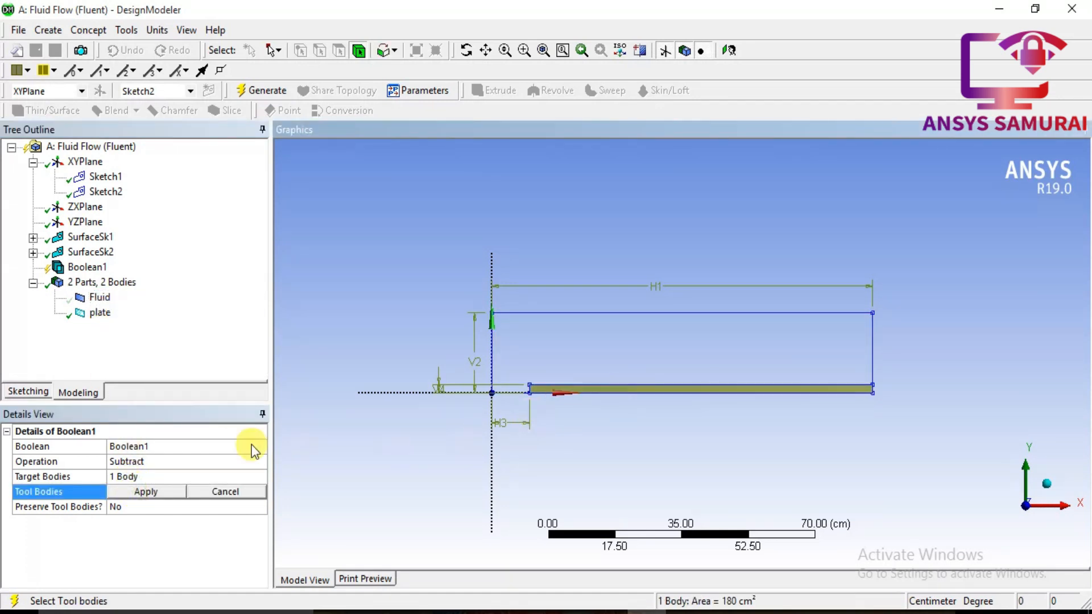
{"action": "left_click", "coordinate": [158, 497]}
{"action": "double_click", "coordinate": [162, 507]}
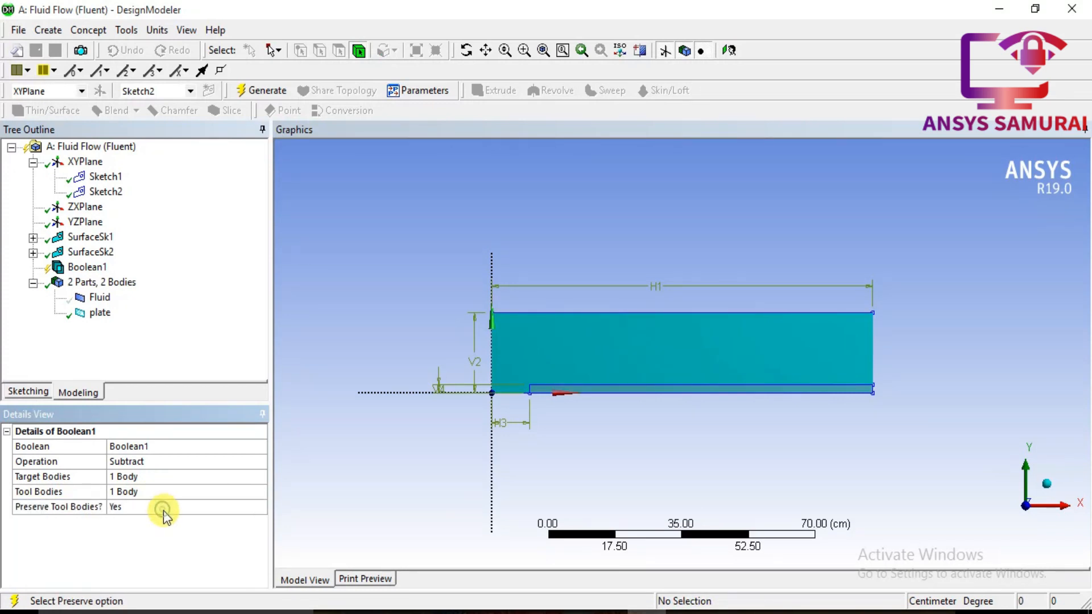
{"action": "right_click", "coordinate": [86, 267]}
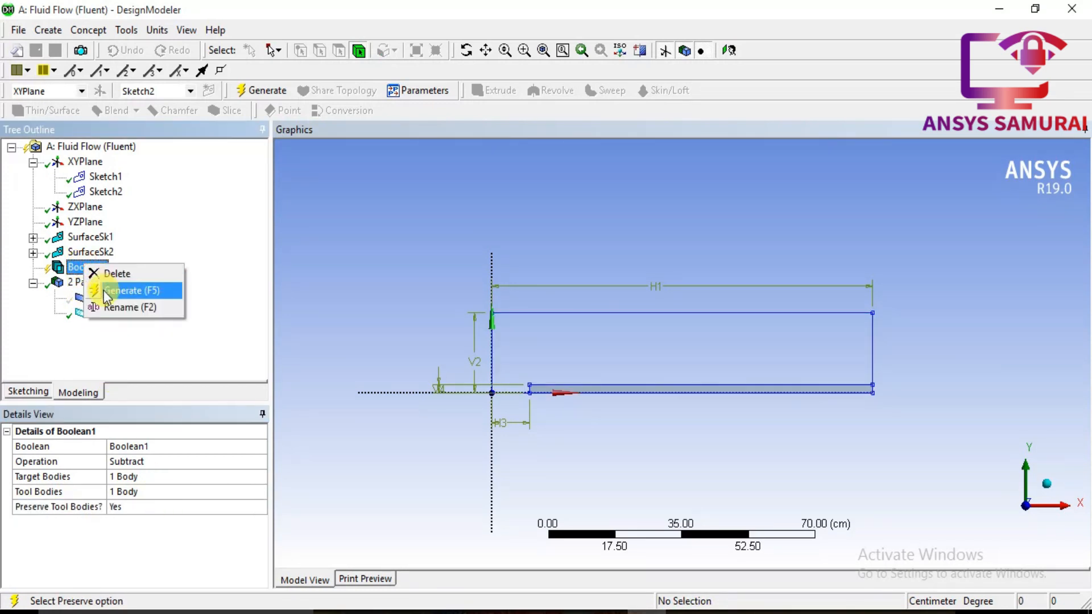
{"action": "left_click", "coordinate": [108, 290]}
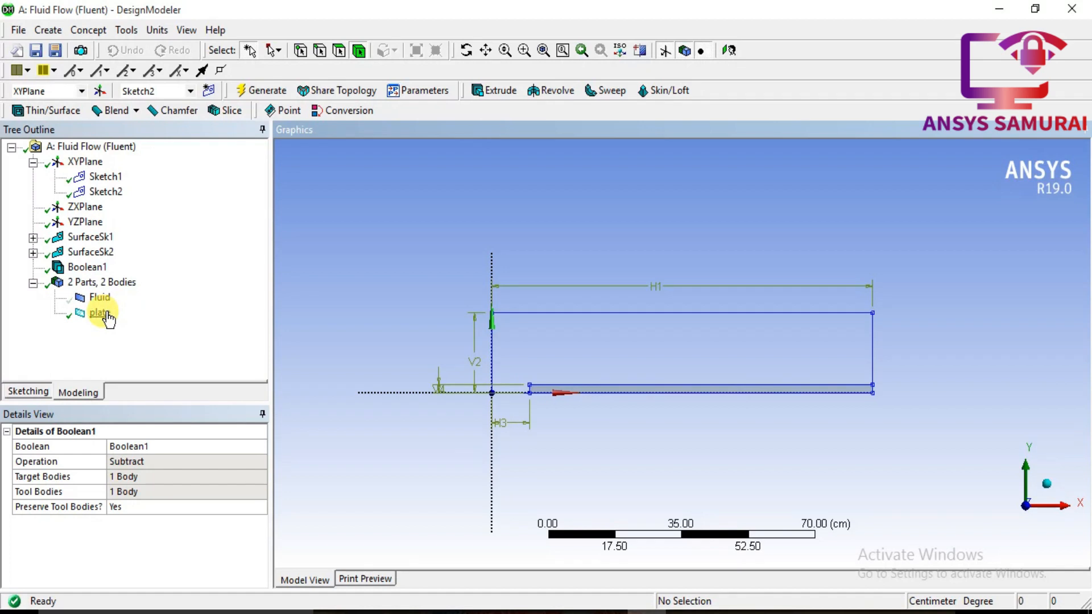
Step: Make the hidden Fluid body visible again
{"action": "left_click", "coordinate": [100, 313]}
{"action": "right_click", "coordinate": [107, 318]}
{"action": "left_click", "coordinate": [100, 297]}
{"action": "right_click", "coordinate": [100, 297]}
{"action": "left_click", "coordinate": [136, 325]}
Step: Temporarily hide the plate to inspect the cut in the Fluid body, and show the plate again
{"action": "right_click", "coordinate": [100, 313]}
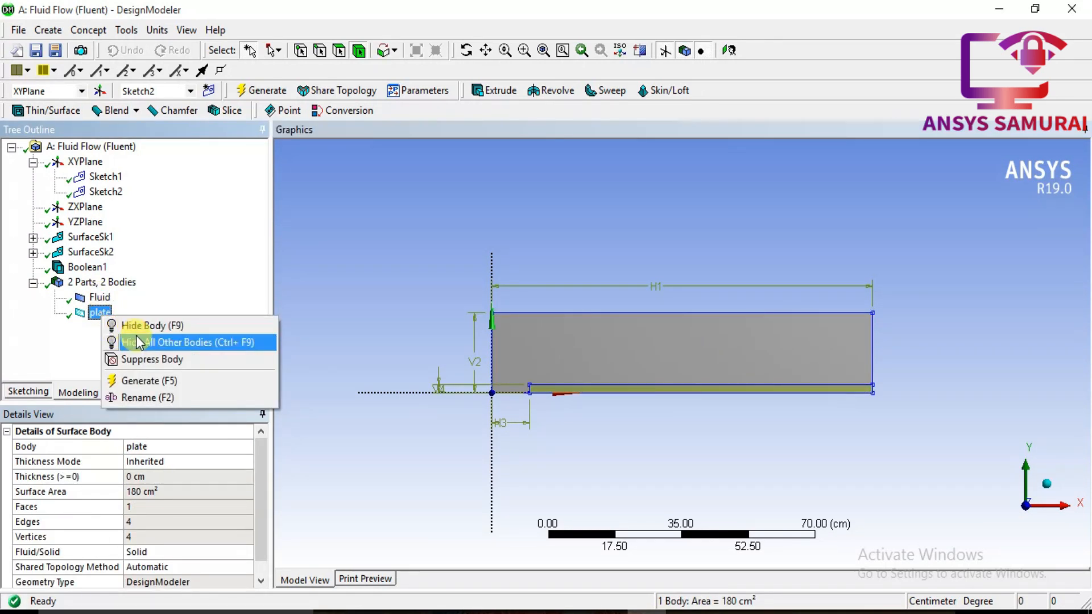
{"action": "left_click", "coordinate": [141, 326]}
{"action": "scroll", "coordinate": [554, 398], "scroll_direction": "down", "scroll_amount": 1}
{"action": "scroll", "coordinate": [558, 392], "scroll_direction": "up", "scroll_amount": 2}
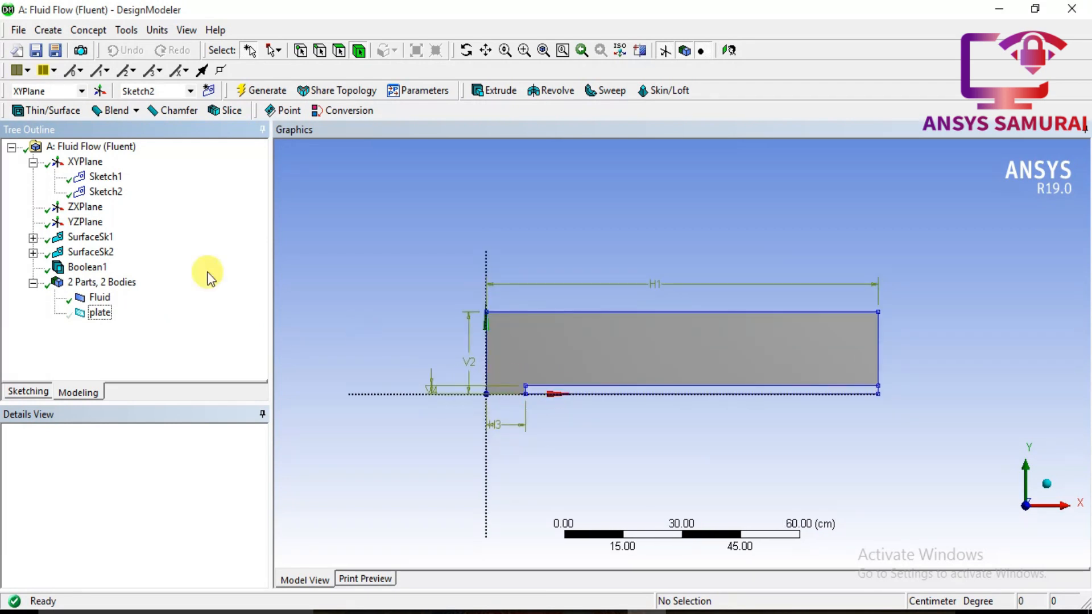
{"action": "right_click", "coordinate": [98, 313]}
{"action": "left_click", "coordinate": [128, 326]}
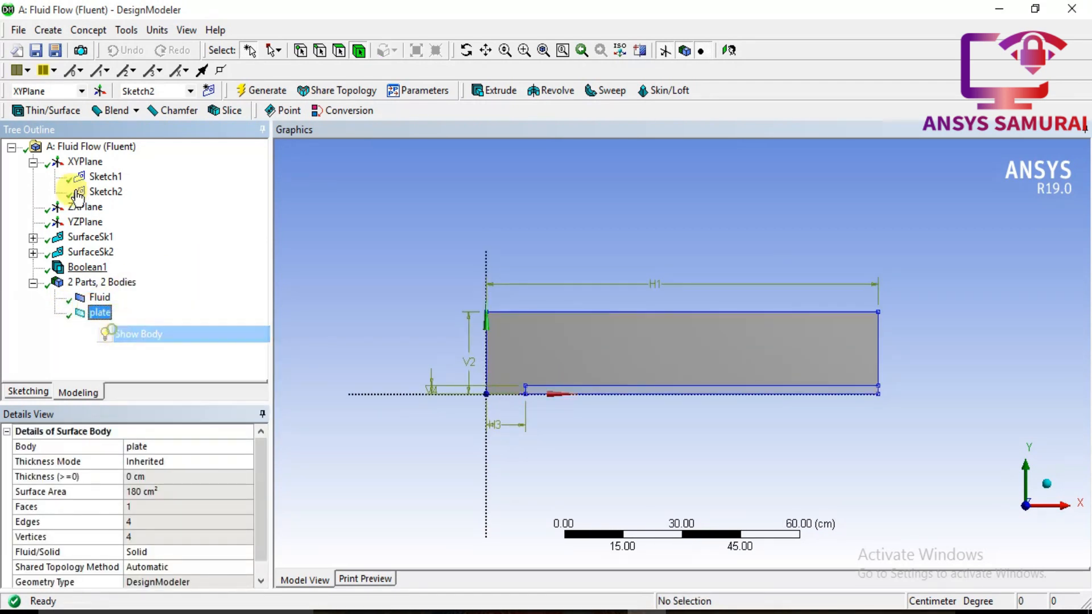
Step: Close DesignModeler and open the Fluent system's Mesh cell from the Workbench project in Meshing
{"action": "left_click", "coordinate": [19, 31]}
{"action": "left_click", "coordinate": [310, 256]}
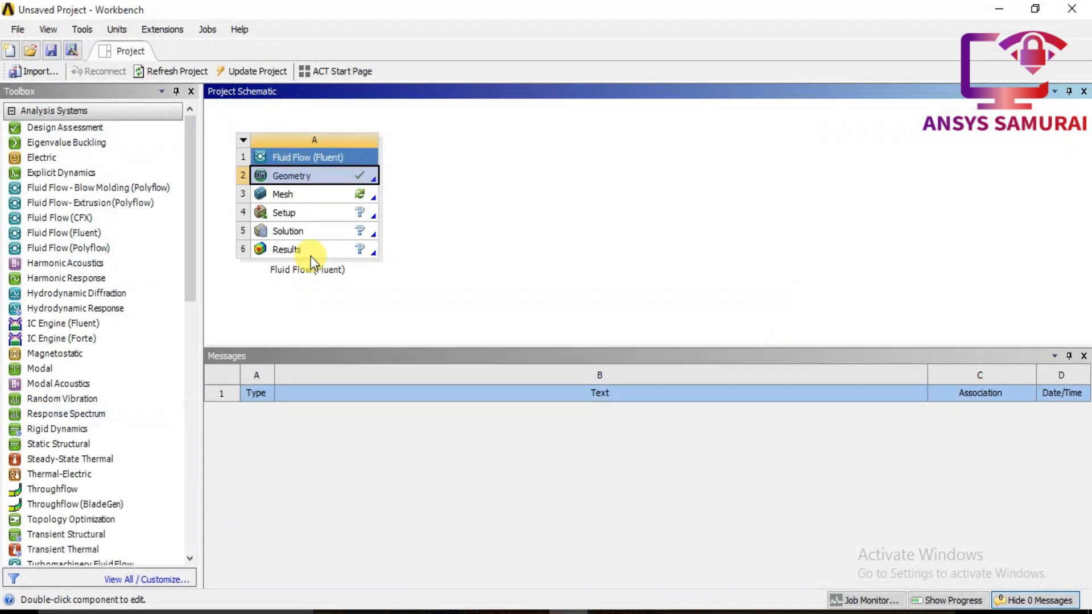
{"action": "left_click", "coordinate": [358, 196]}
{"action": "right_click", "coordinate": [359, 194]}
{"action": "left_click", "coordinate": [395, 206]}
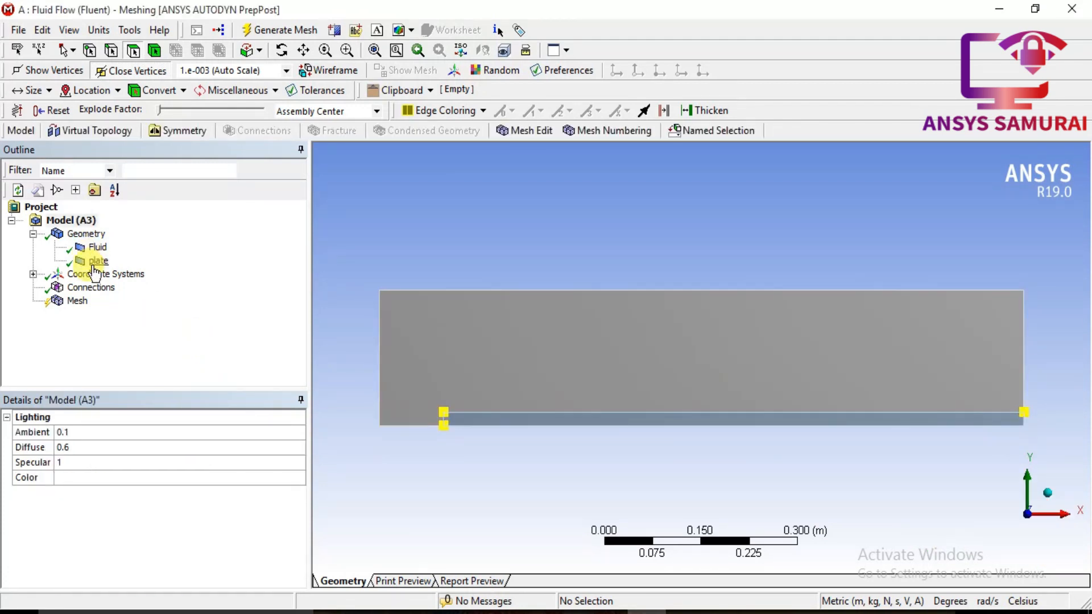
Step: Generate the mesh of the Fluid and plate bodies with the default settings
{"action": "scroll", "coordinate": [373, 397], "scroll_direction": "up", "scroll_amount": 2}
{"action": "scroll", "coordinate": [366, 399], "scroll_direction": "down", "scroll_amount": 1}
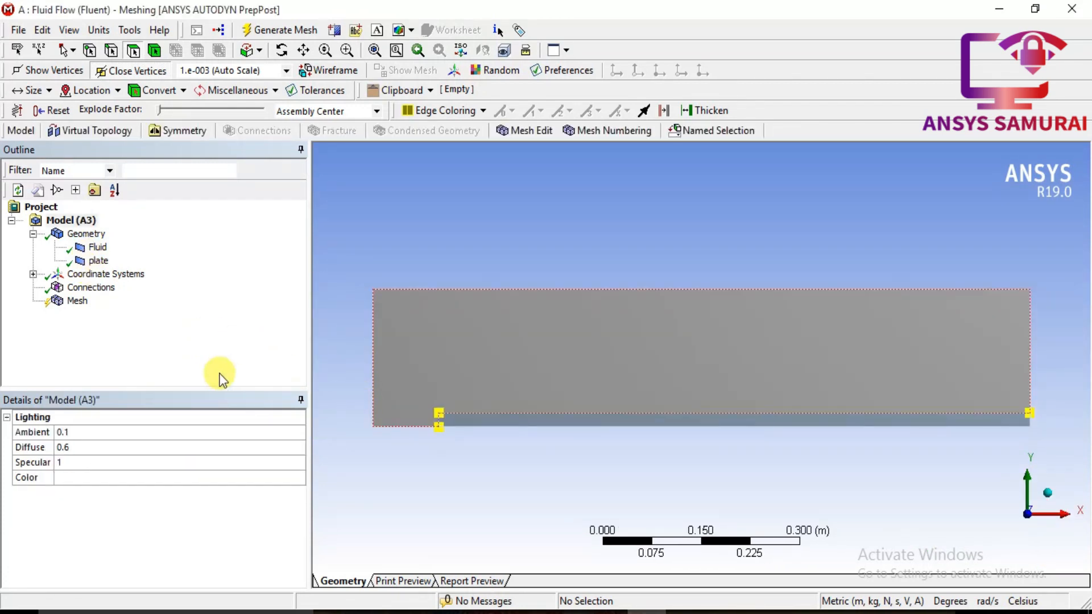
{"action": "left_click", "coordinate": [60, 303]}
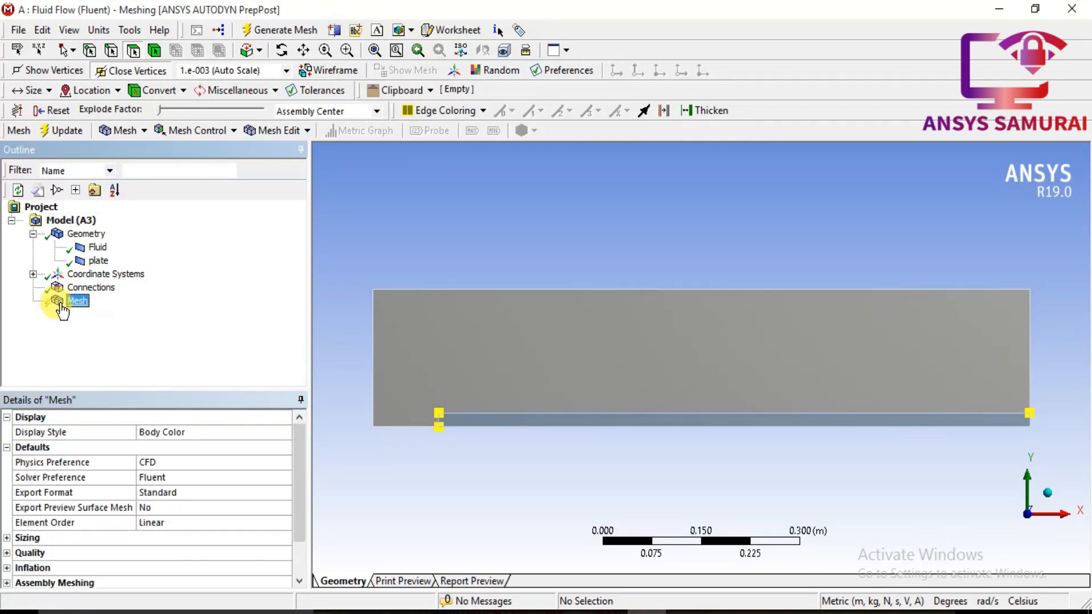
{"action": "right_click", "coordinate": [62, 310]}
{"action": "left_click", "coordinate": [92, 367]}
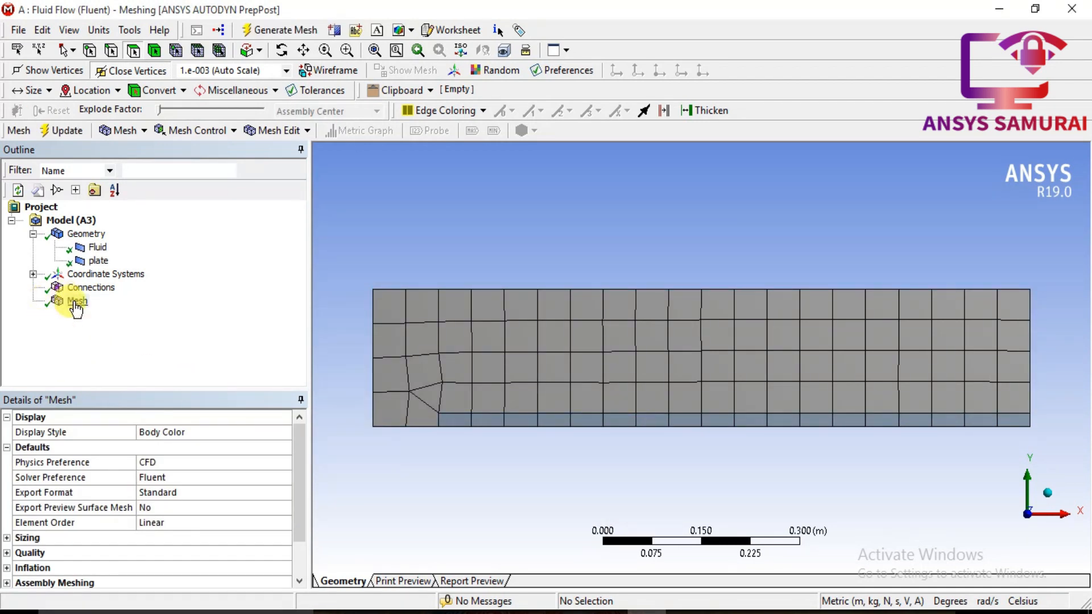
Step: Insert a mesh sizing scoped to the Fluid domain's vertical edge on the side away from the plate
{"action": "right_click", "coordinate": [77, 308]}
{"action": "mouse_move", "coordinate": [236, 312]}
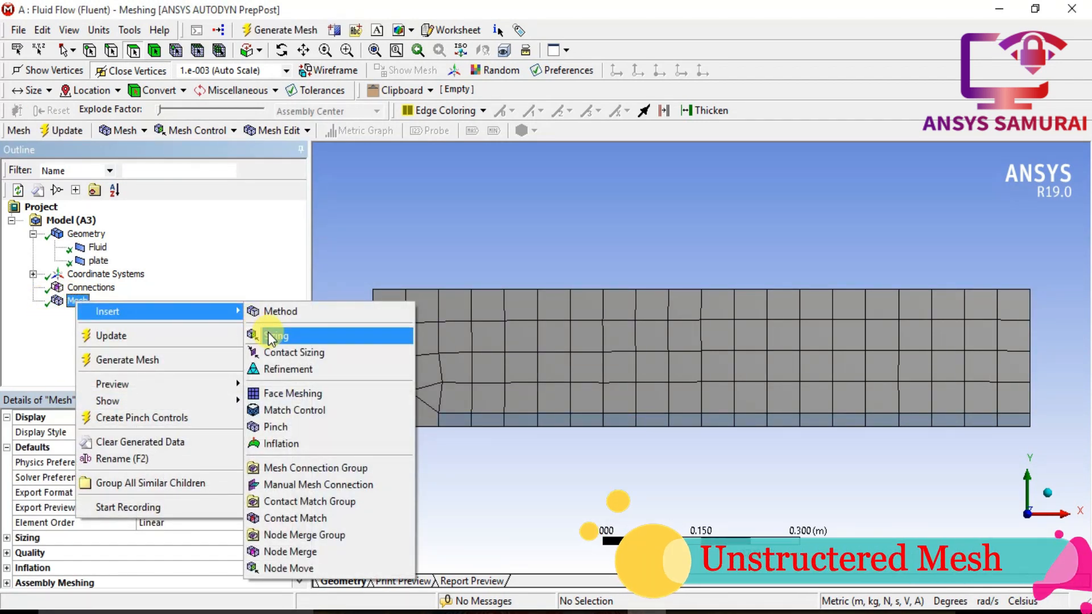
{"action": "left_click", "coordinate": [272, 337]}
{"action": "left_click", "coordinate": [110, 56]}
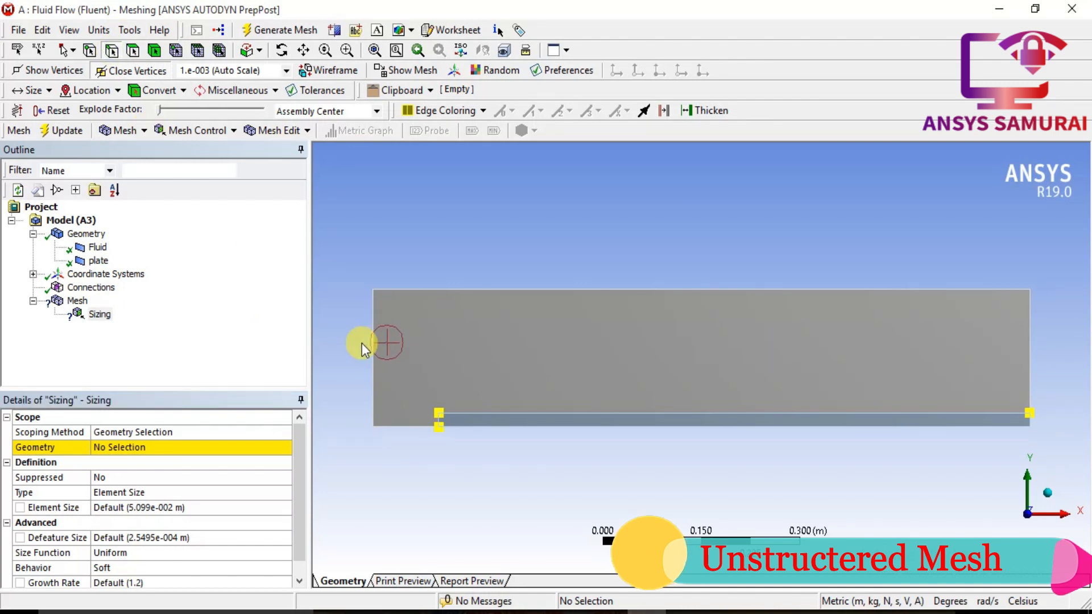
{"action": "left_click", "coordinate": [371, 343]}
{"action": "left_click", "coordinate": [137, 449]}
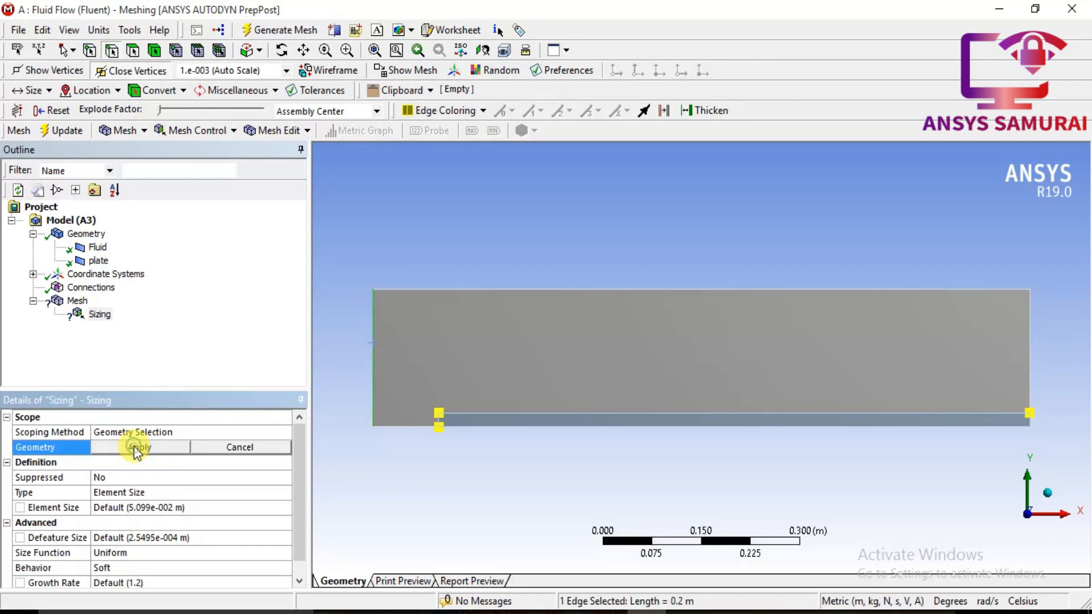
{"action": "left_click", "coordinate": [135, 447]}
Step: Set the edge sizing type to Number of Divisions with 40 divisions
{"action": "left_click", "coordinate": [125, 493]}
{"action": "left_click", "coordinate": [127, 507]}
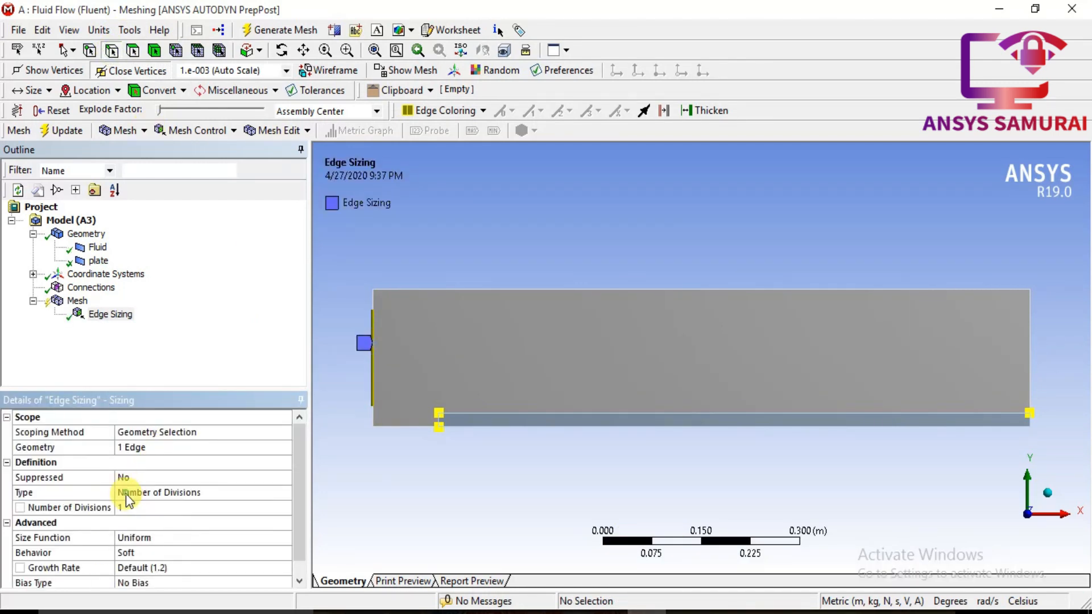
{"action": "left_click", "coordinate": [130, 507]}
{"action": "type", "text": "40"}
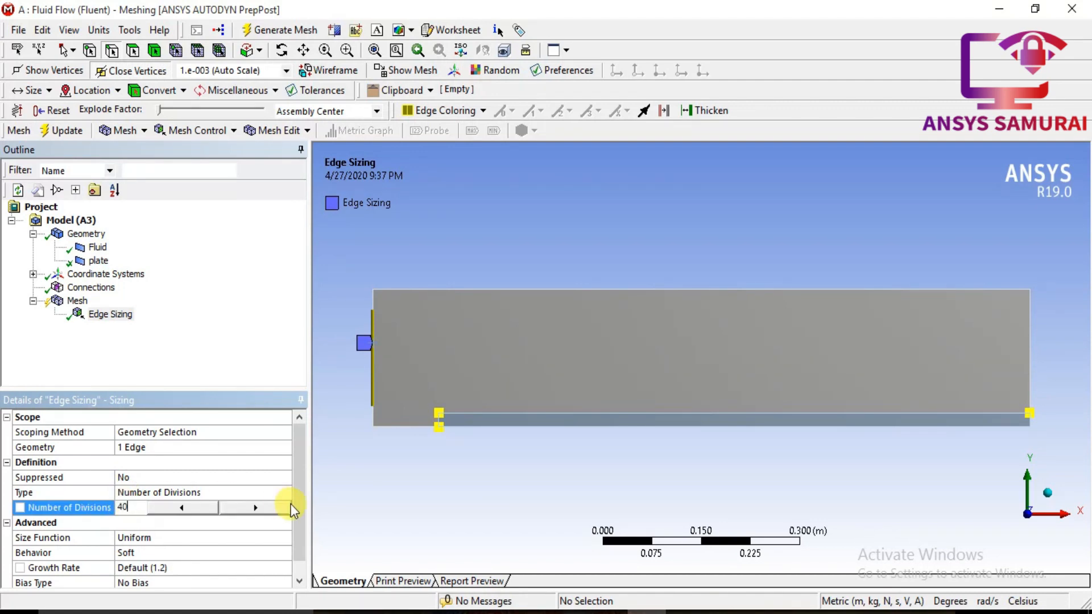
Step: Commit the 40 divisions and insert another mesh sizing scoped to the Fluid domain's opposite vertical edge, above the plate's end
{"action": "key", "text": "Return"}
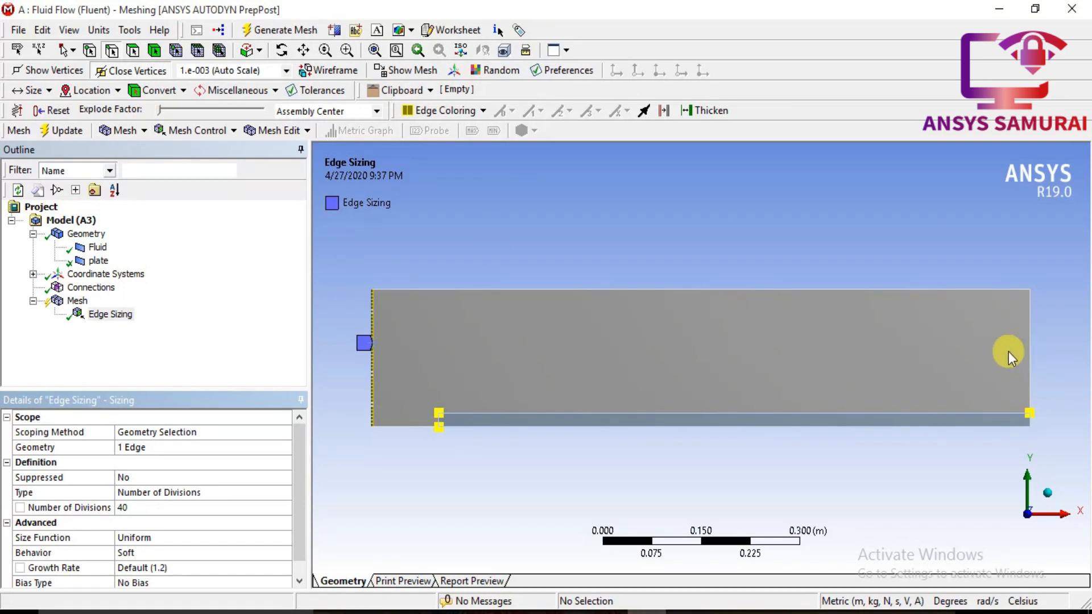
{"action": "left_click", "coordinate": [1030, 359]}
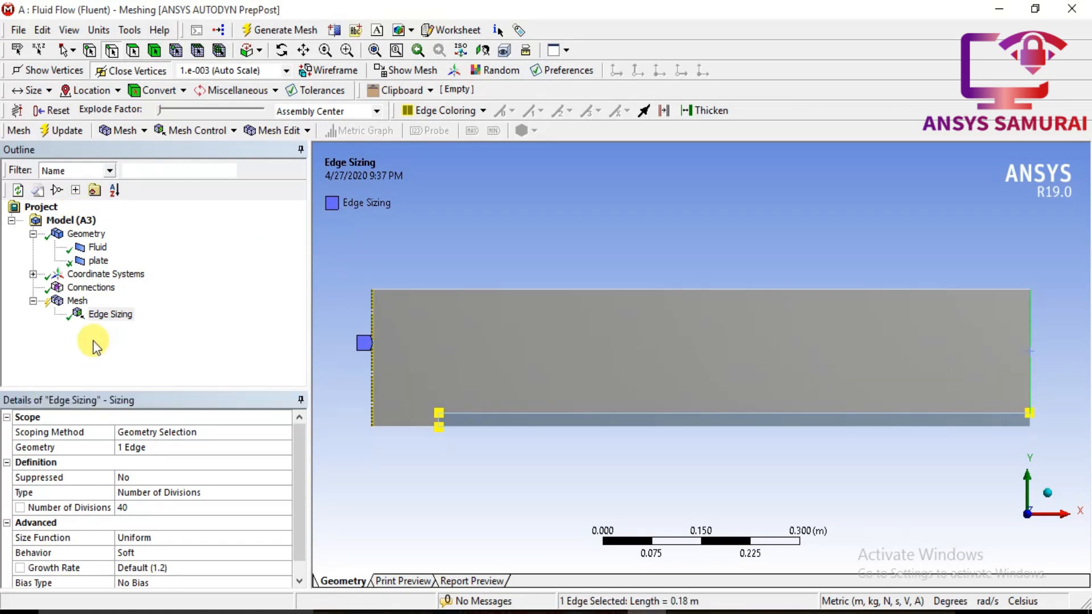
{"action": "right_click", "coordinate": [78, 301]}
{"action": "mouse_move", "coordinate": [134, 311]}
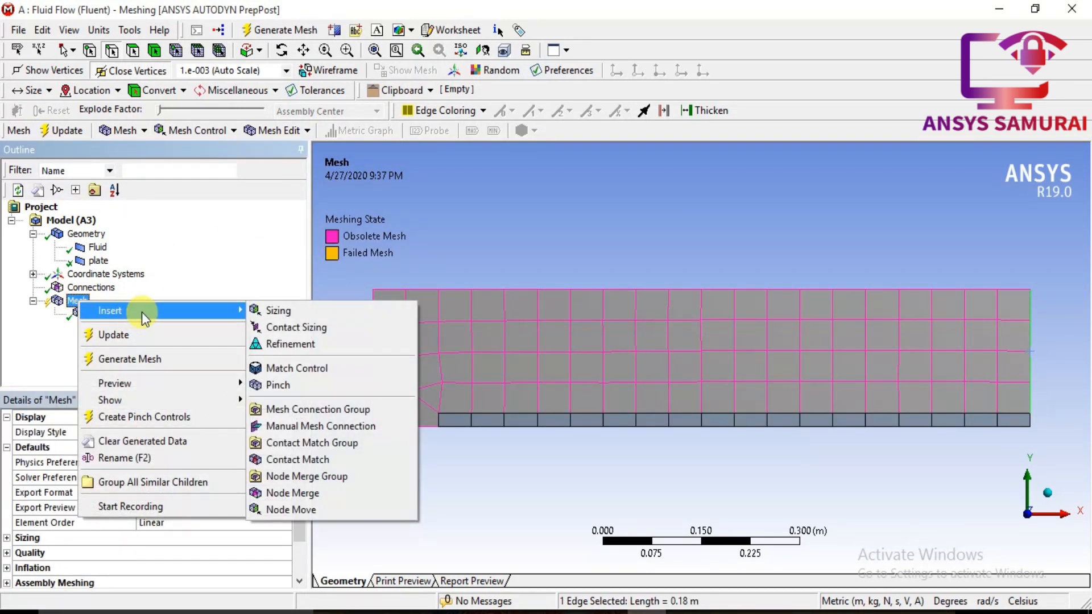
{"action": "left_click", "coordinate": [268, 310]}
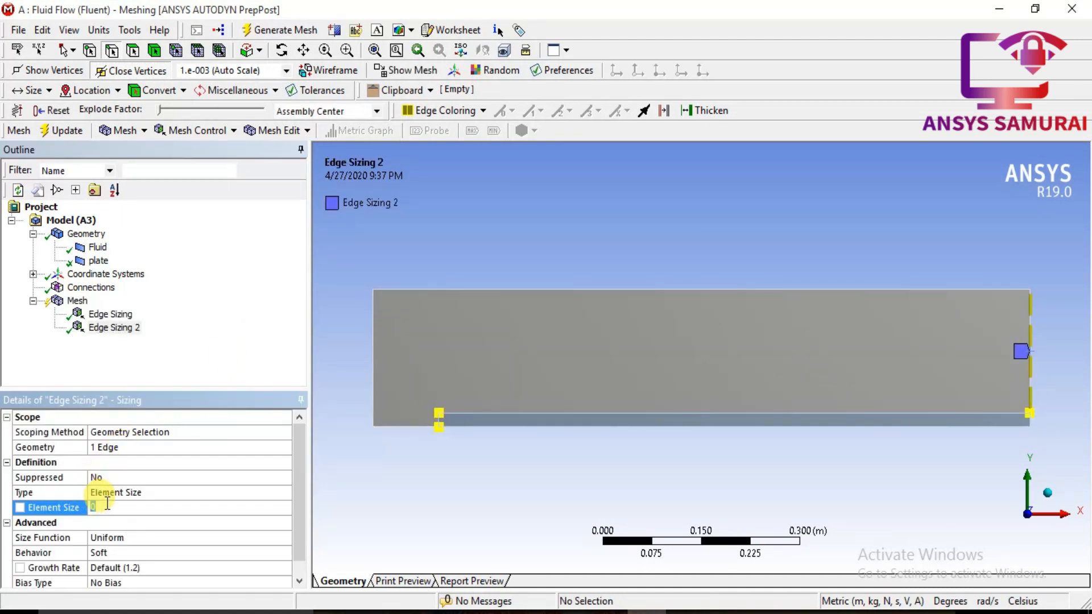
Step: Set the sizing of the Fluid domain's vertical edge above the plate to Number of Divisions with 36 divisions
{"action": "double_click", "coordinate": [123, 495]}
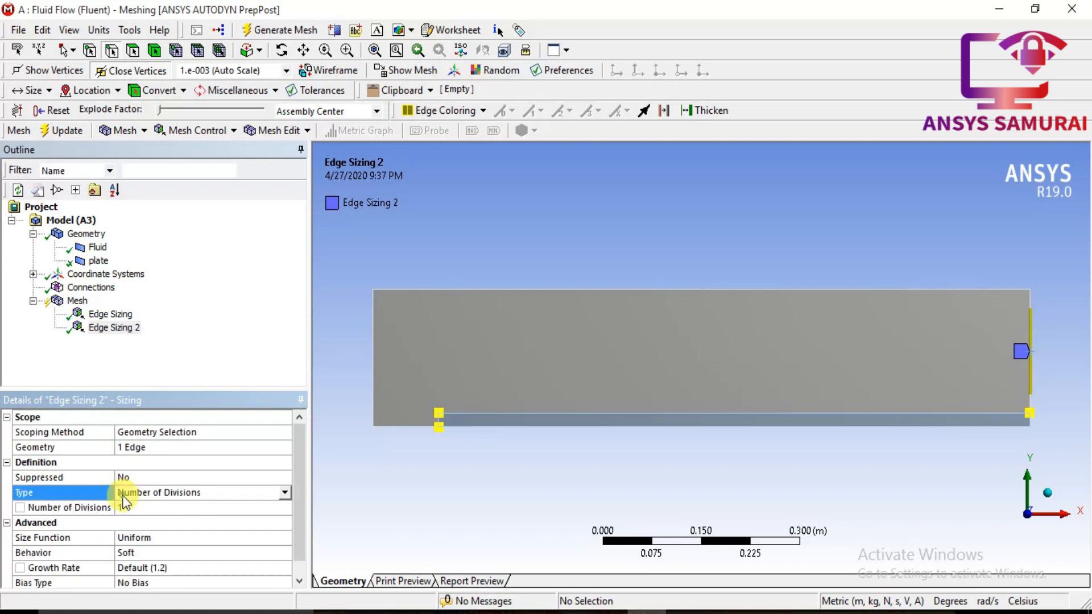
{"action": "left_click", "coordinate": [124, 506]}
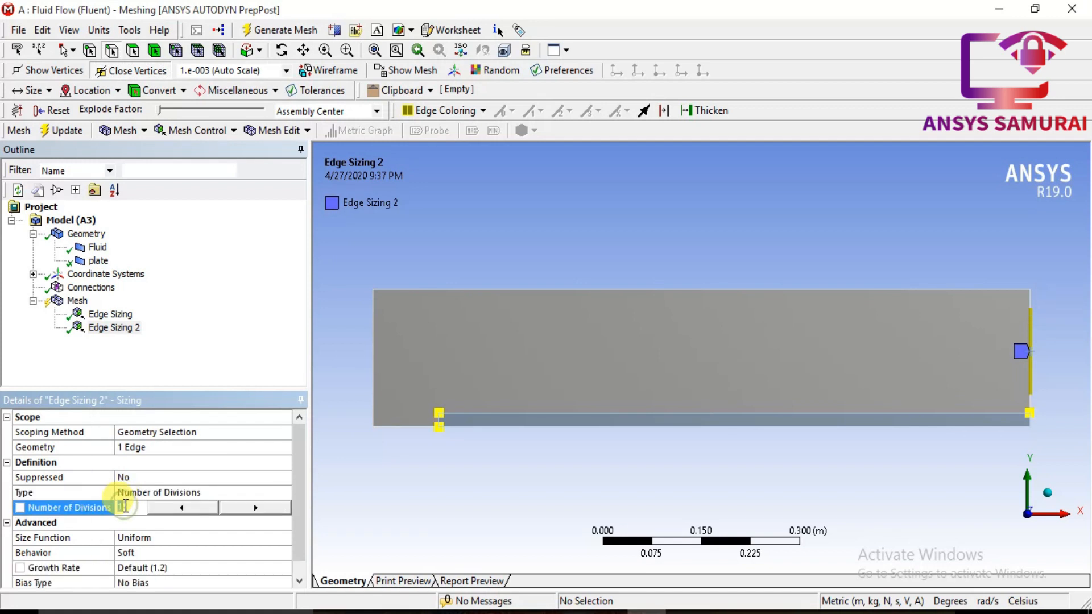
{"action": "type", "text": "38"}
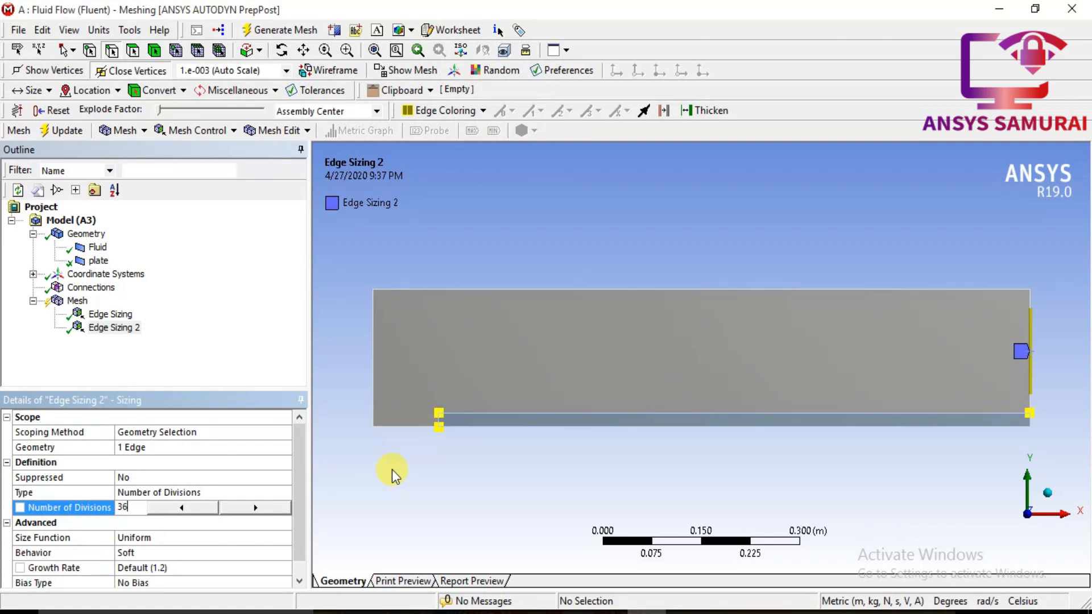
{"action": "left_click", "coordinate": [374, 482]}
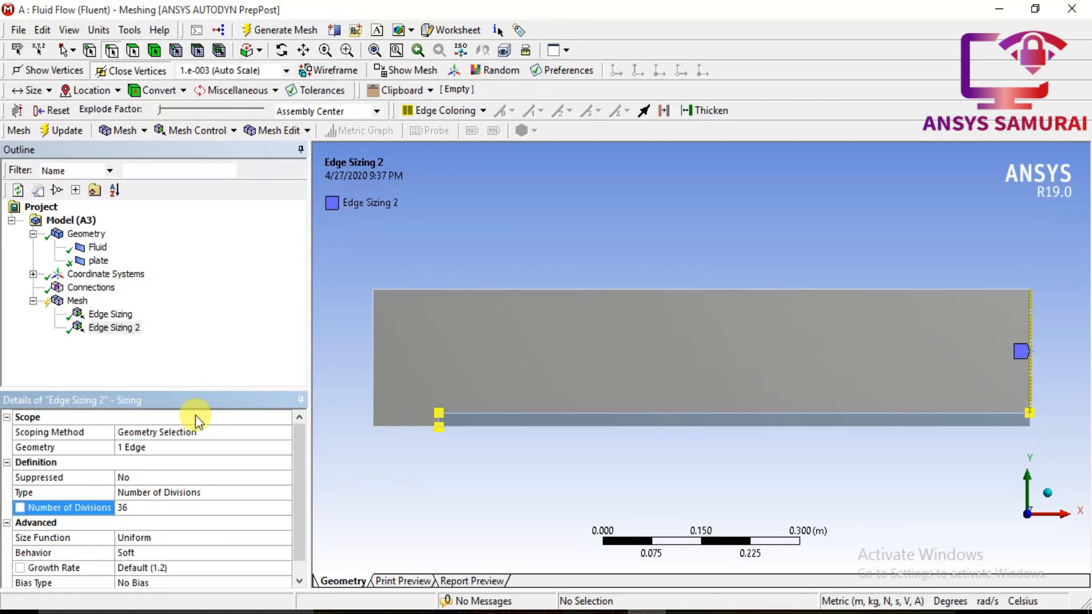
Step: Insert a mesh sizing scoped to the two short vertical end edges of the plate
{"action": "right_click", "coordinate": [76, 300]}
{"action": "mouse_move", "coordinate": [241, 316]}
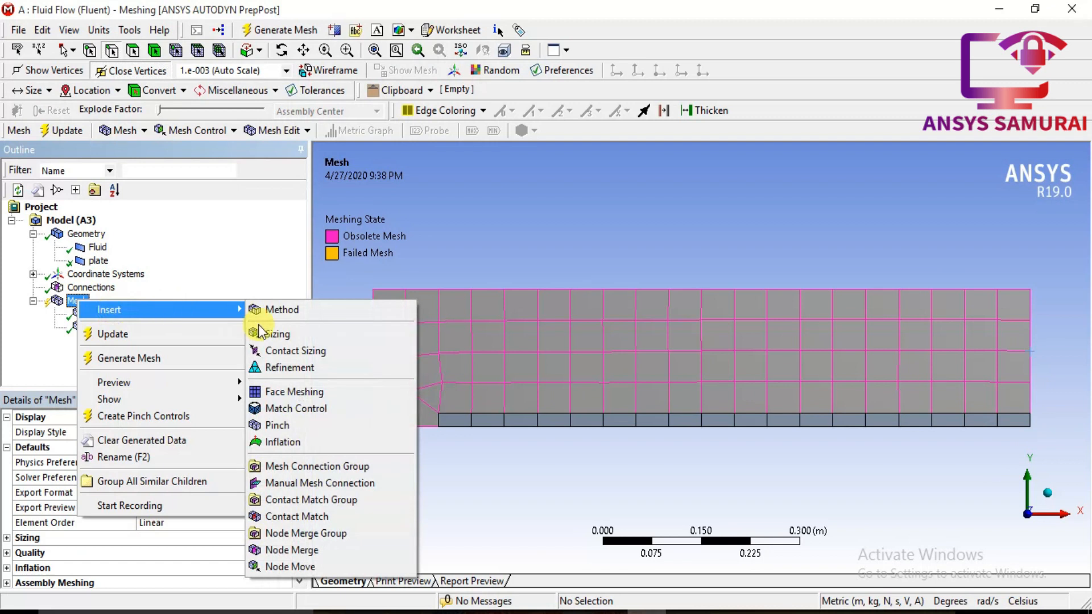
{"action": "left_click", "coordinate": [289, 332]}
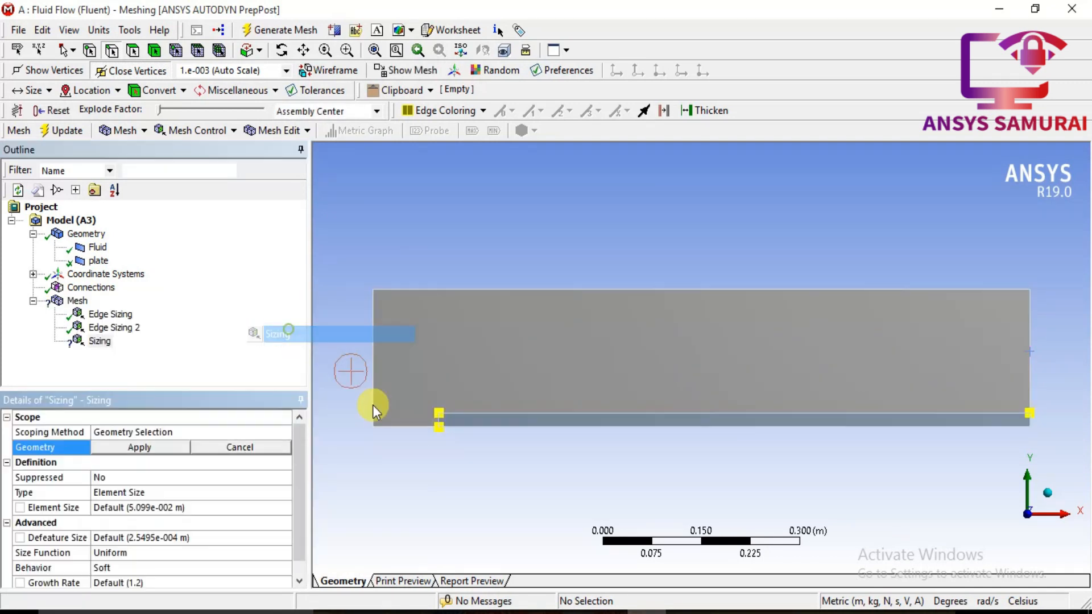
{"action": "left_click", "coordinate": [441, 420]}
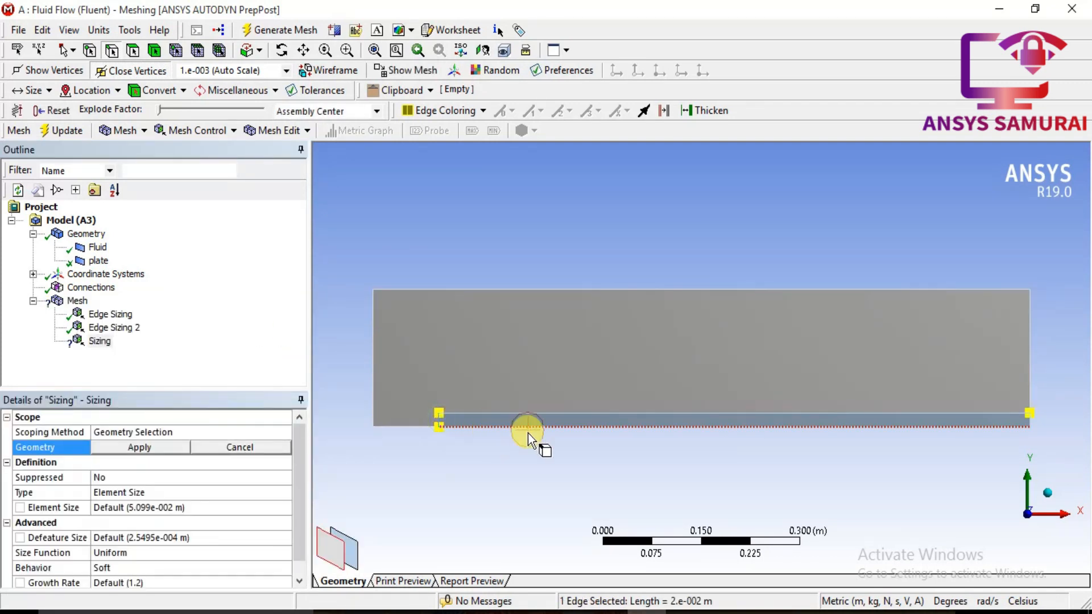
{"action": "left_click", "coordinate": [1029, 423], "text": "ctrl"}
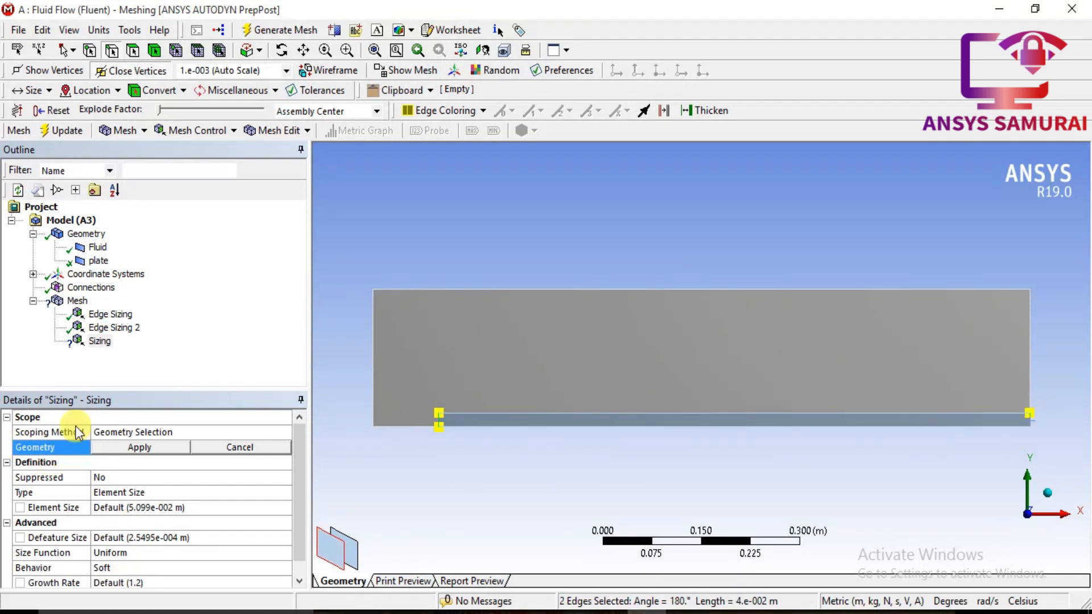
{"action": "left_click", "coordinate": [130, 447]}
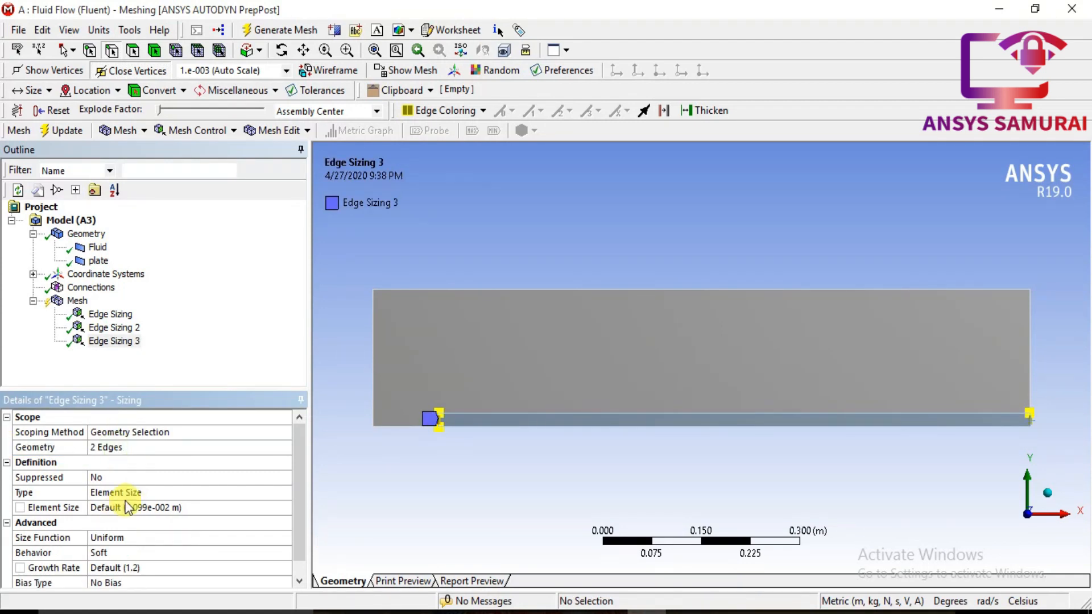
Step: Set the sizing type of the plate's short end edges to Number of Divisions with 4 divisions
{"action": "left_click", "coordinate": [131, 494]}
{"action": "left_click", "coordinate": [125, 509]}
{"action": "left_click", "coordinate": [127, 509]}
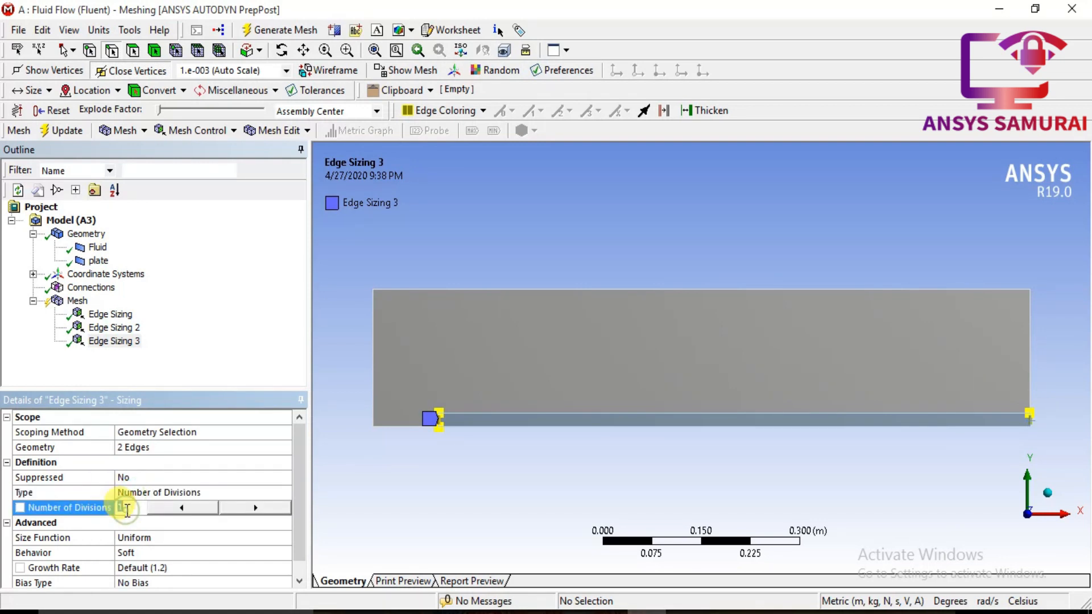
{"action": "type", "text": "4"}
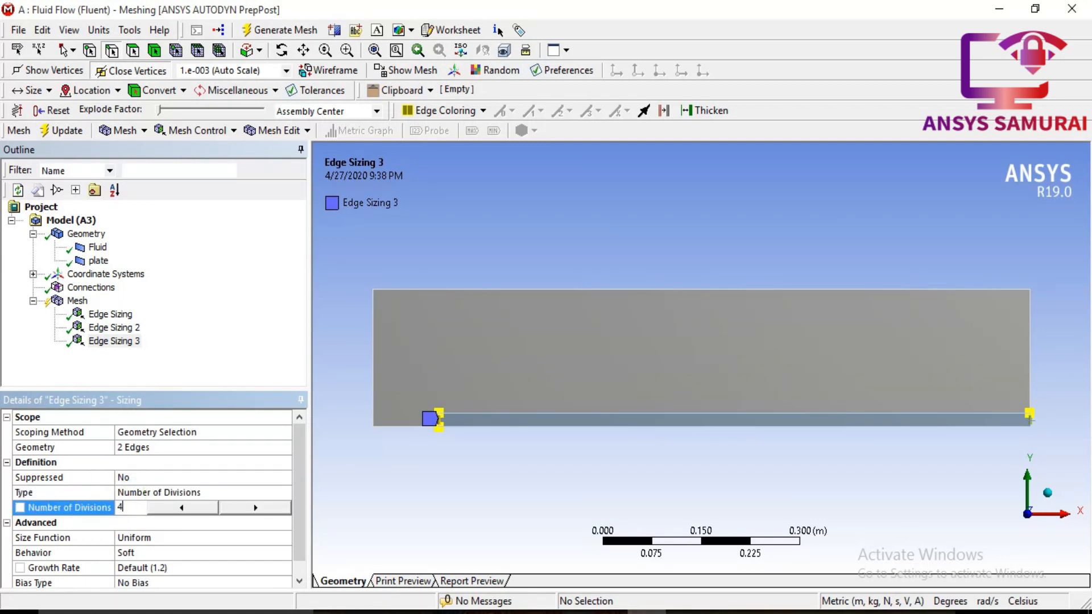
{"action": "key", "text": "Return"}
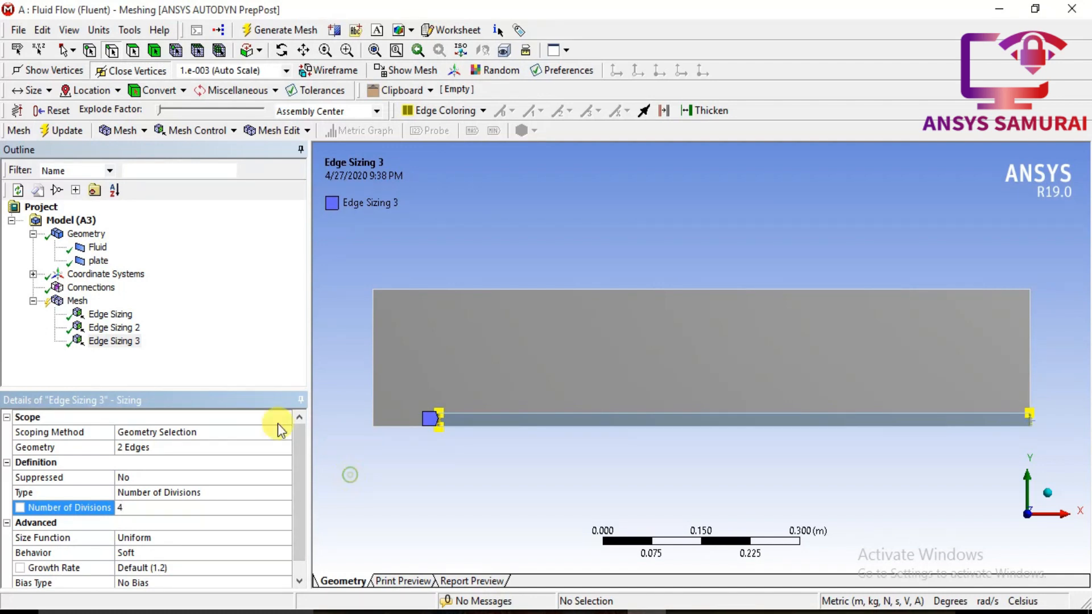
Step: Insert a mesh sizing scoped to the Fluid domain's long upper horizontal edge
{"action": "left_click", "coordinate": [77, 300]}
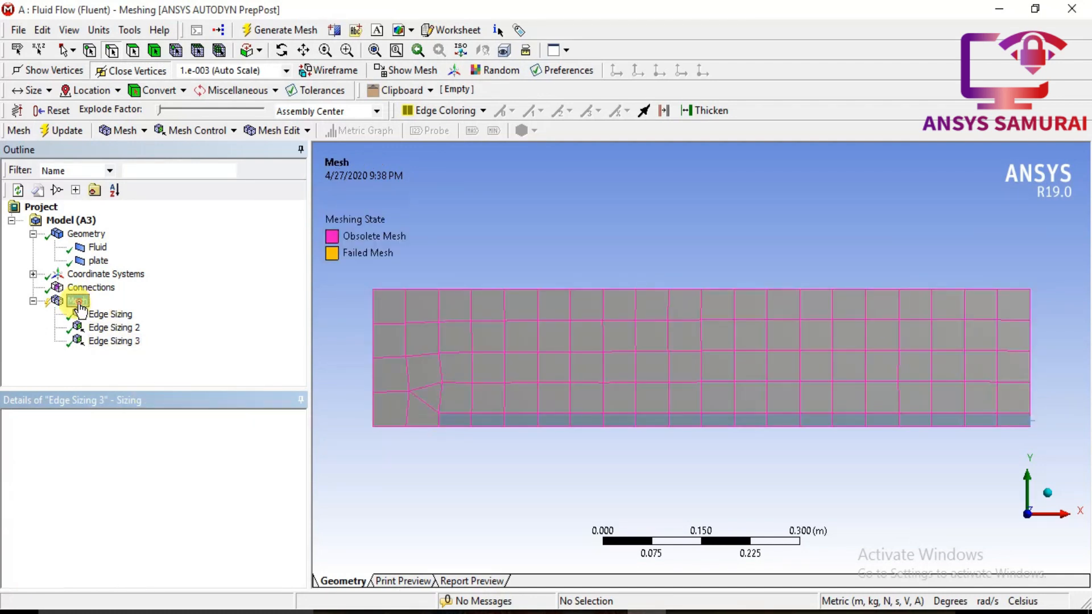
{"action": "right_click", "coordinate": [77, 300]}
{"action": "mouse_move", "coordinate": [170, 313]}
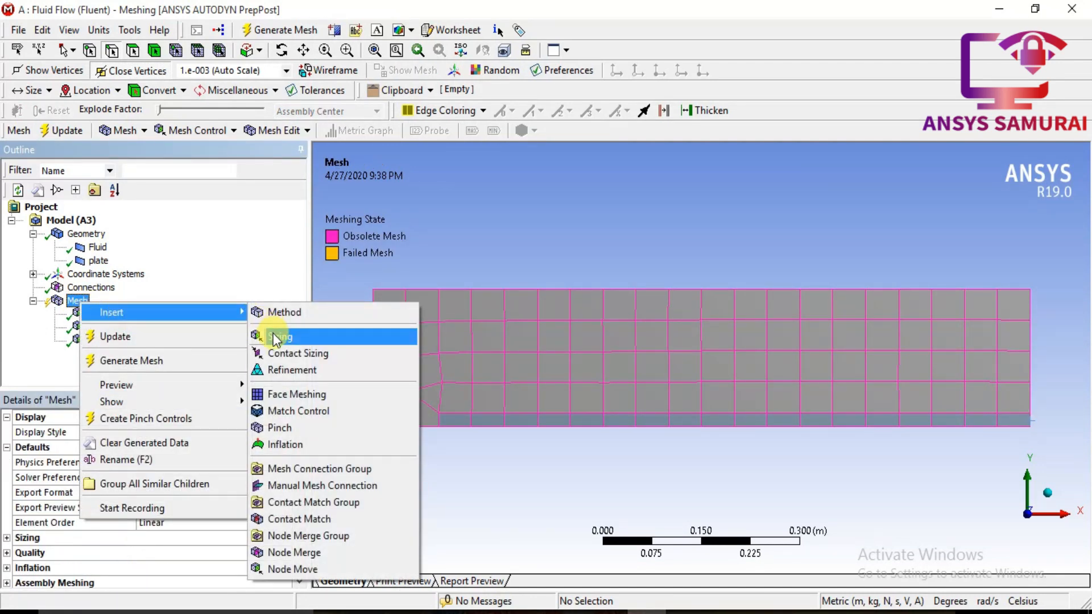
{"action": "left_click", "coordinate": [276, 339]}
{"action": "left_click", "coordinate": [492, 288]}
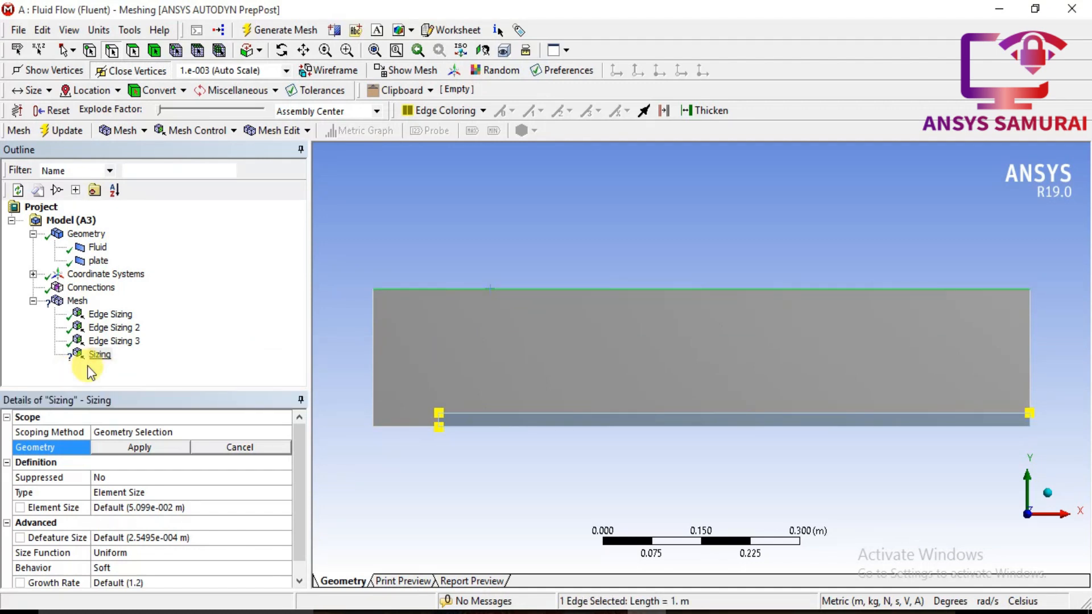
{"action": "left_click", "coordinate": [121, 449]}
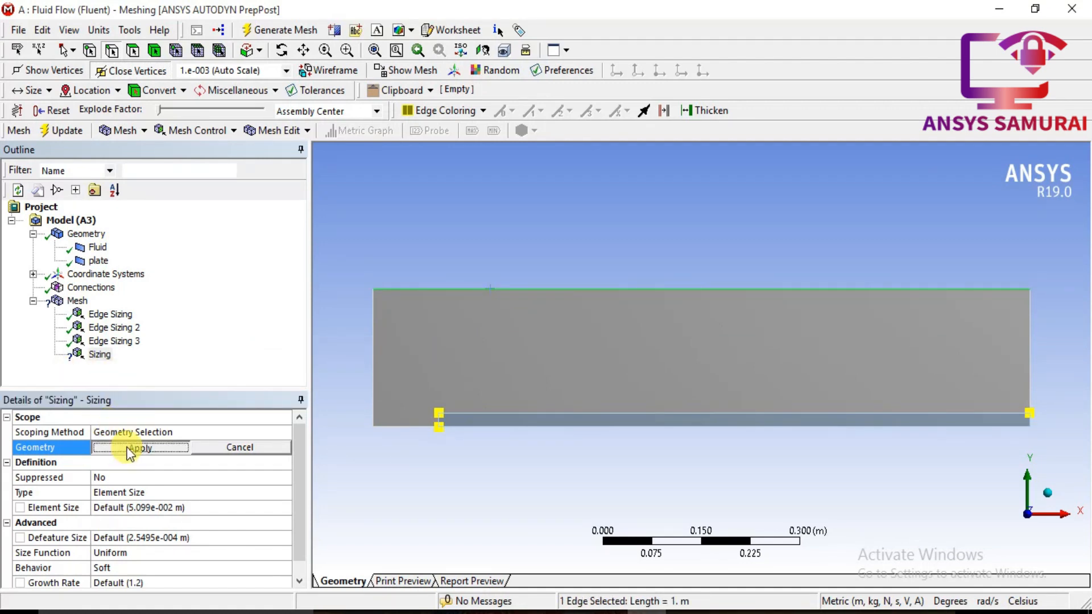
Step: Set the sizing type of the Fluid domain's upper edge to Number of Divisions with 200 divisions
{"action": "left_click", "coordinate": [119, 492]}
{"action": "left_click", "coordinate": [122, 503]}
{"action": "left_click", "coordinate": [126, 508]}
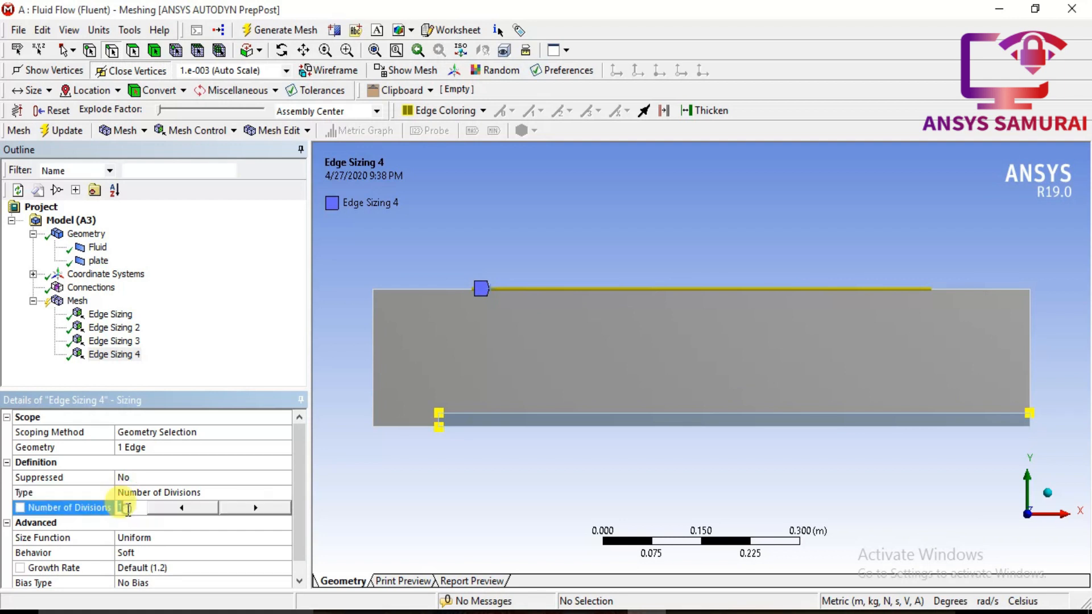
{"action": "type", "text": "200"}
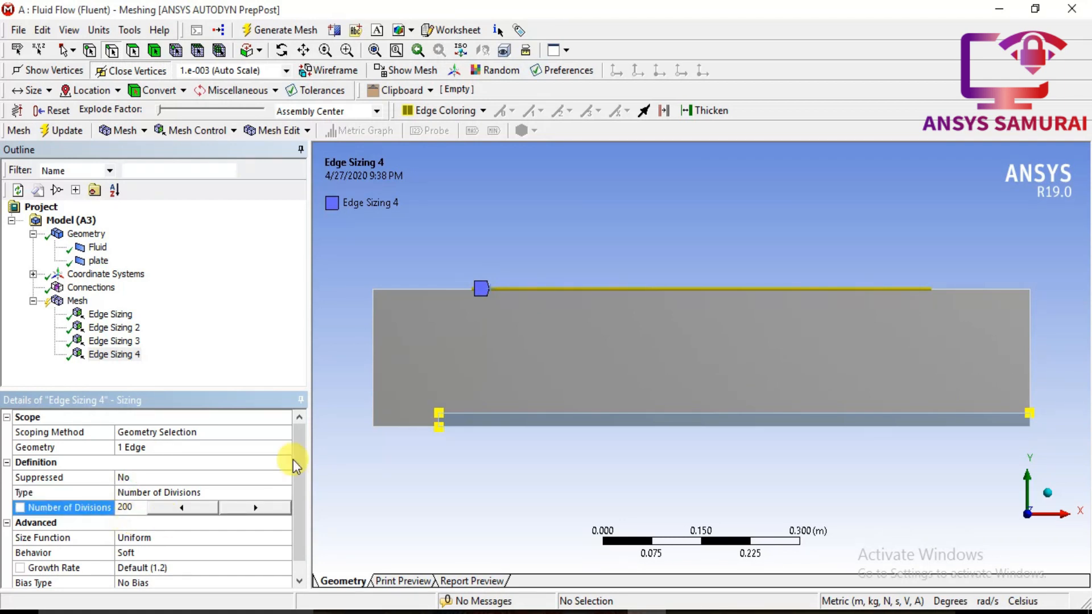
{"action": "left_click", "coordinate": [295, 465]}
Step: Insert a mesh sizing scoped to the plate's two long horizontal edges, upper and lower
{"action": "left_click", "coordinate": [78, 301]}
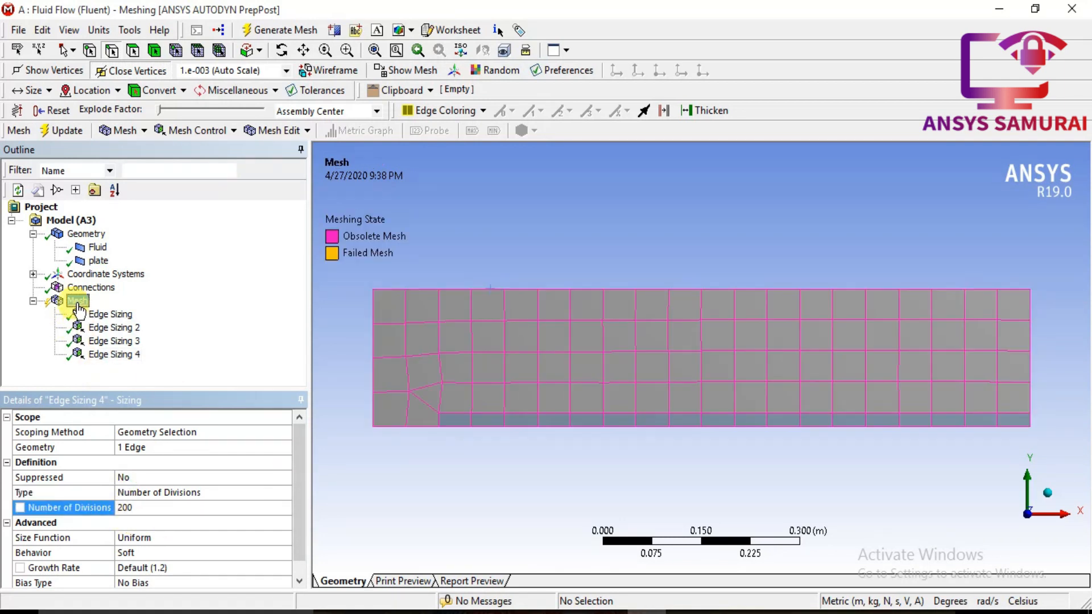
{"action": "right_click", "coordinate": [77, 307]}
{"action": "mouse_move", "coordinate": [146, 312]}
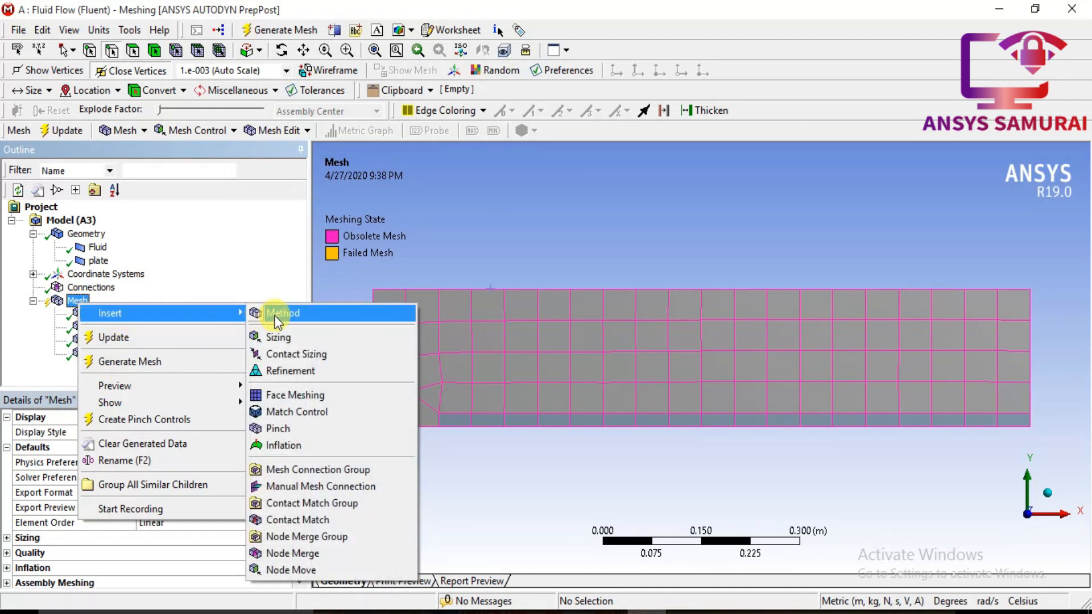
{"action": "left_click", "coordinate": [267, 337]}
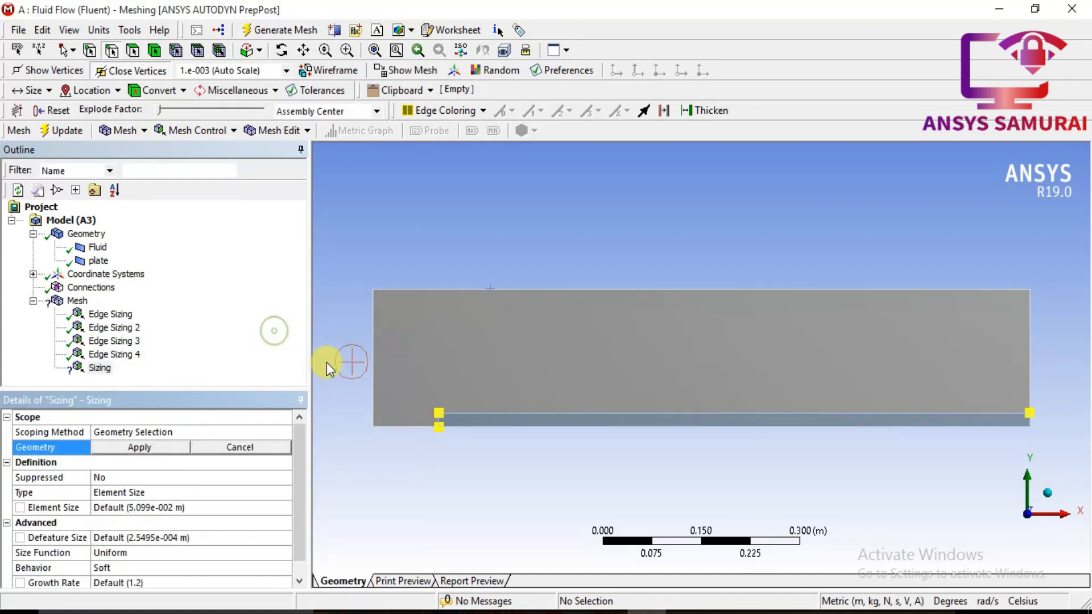
{"action": "left_click", "coordinate": [514, 415]}
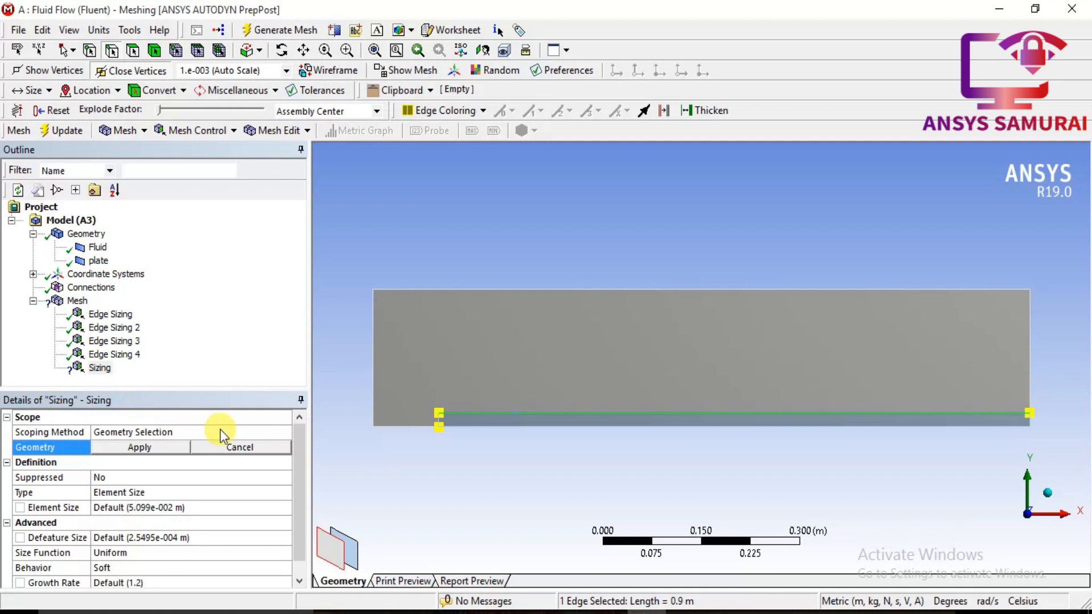
{"action": "left_click", "coordinate": [517, 428], "text": "ctrl"}
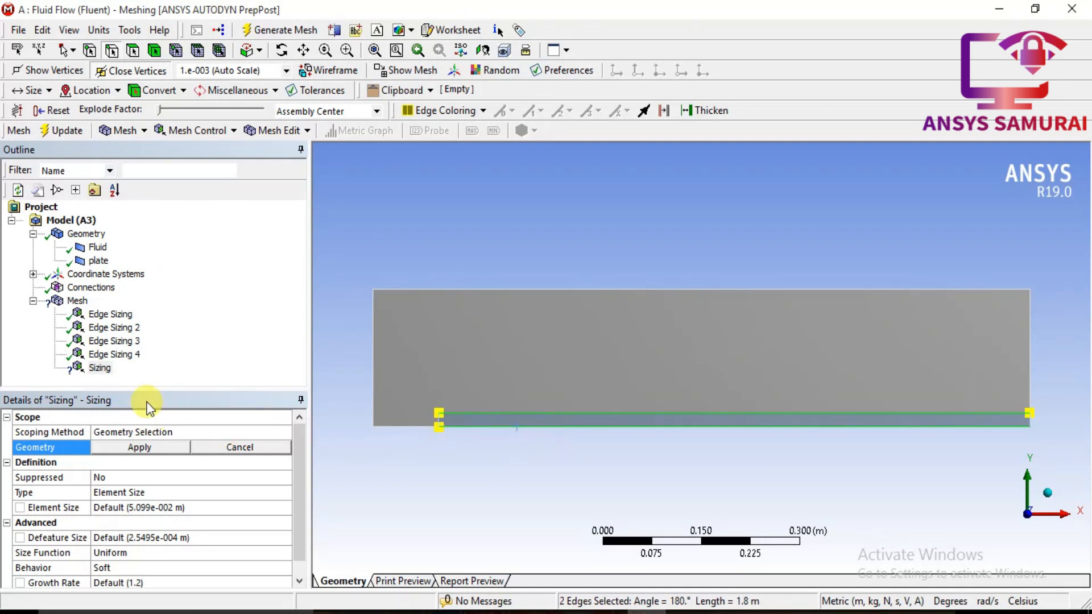
{"action": "left_click", "coordinate": [128, 447]}
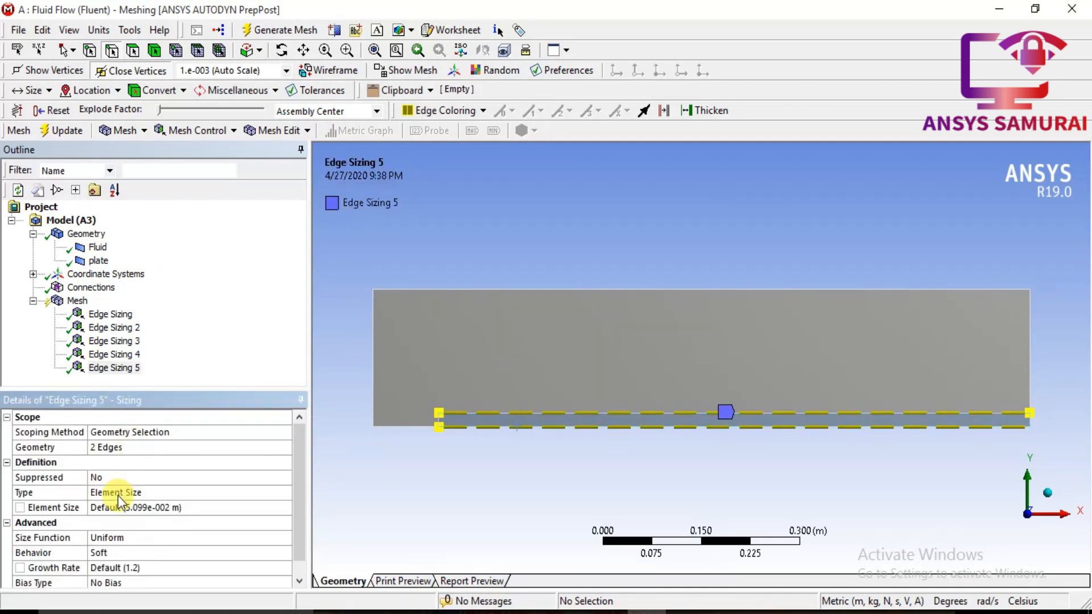
Step: Set the sizing type of the plate's long edges to Number of Divisions with 180 divisions
{"action": "left_click", "coordinate": [116, 494]}
{"action": "left_click", "coordinate": [124, 491]}
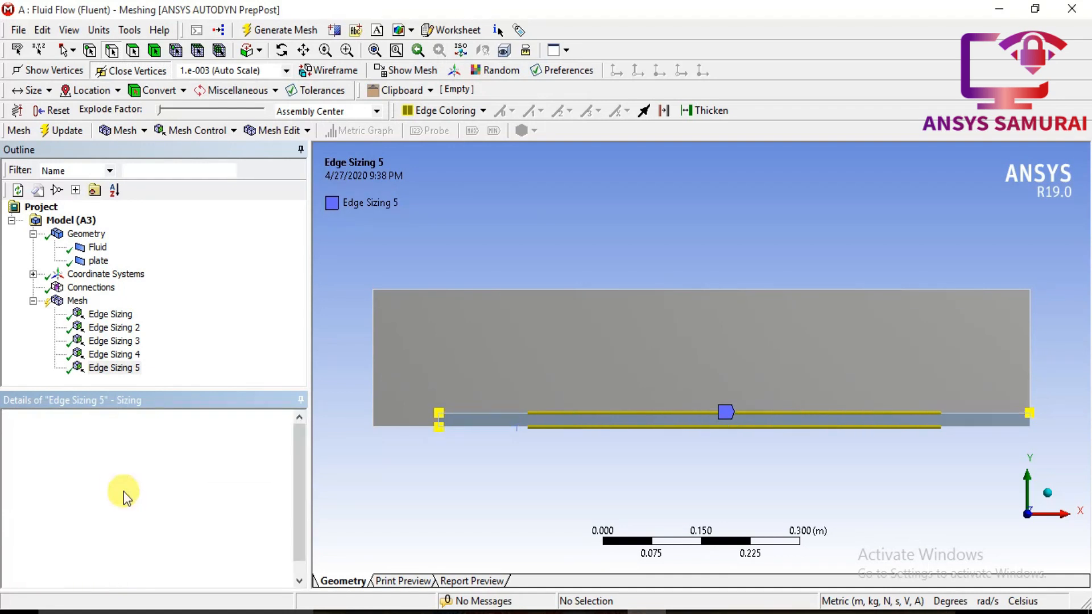
{"action": "left_click", "coordinate": [124, 506]}
{"action": "type", "text": "180"}
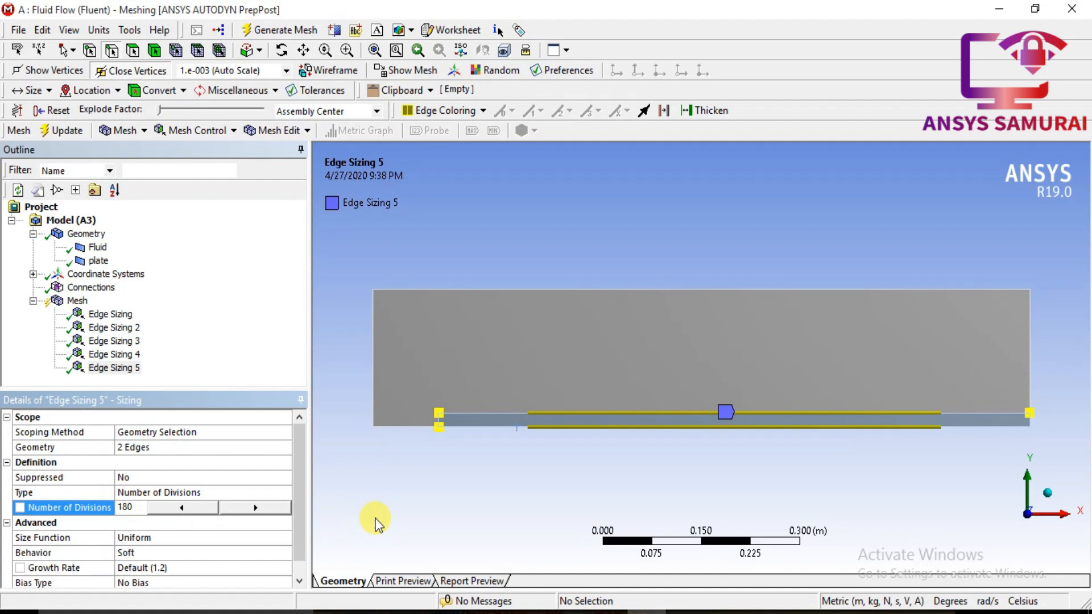
{"action": "left_click", "coordinate": [375, 522]}
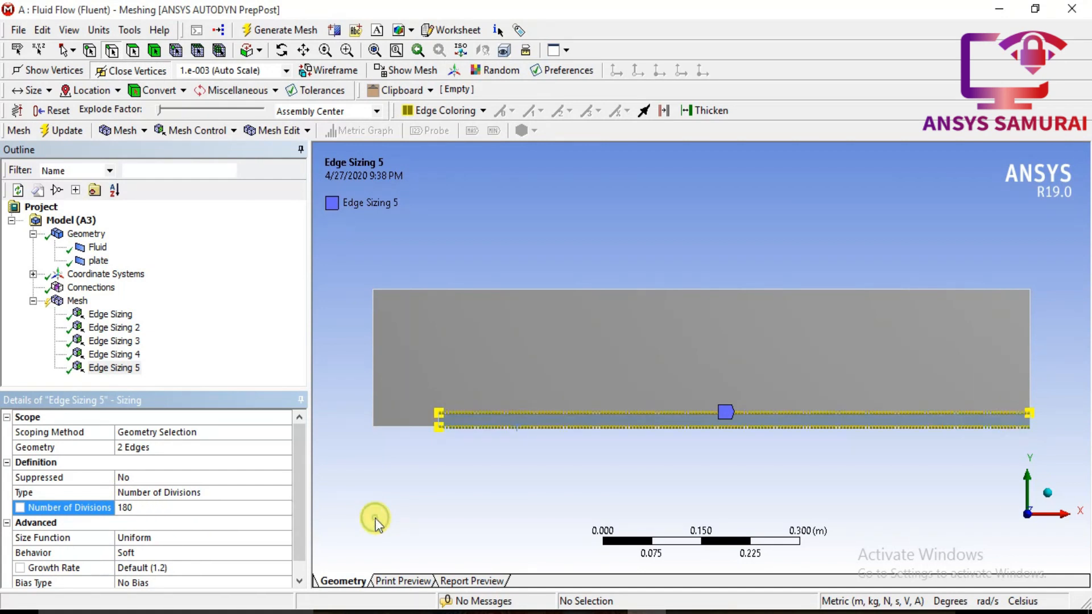
Step: Insert a mapped Face Meshing control scoped to both the Fluid face and the plate face
{"action": "right_click", "coordinate": [73, 302]}
{"action": "mouse_move", "coordinate": [114, 311]}
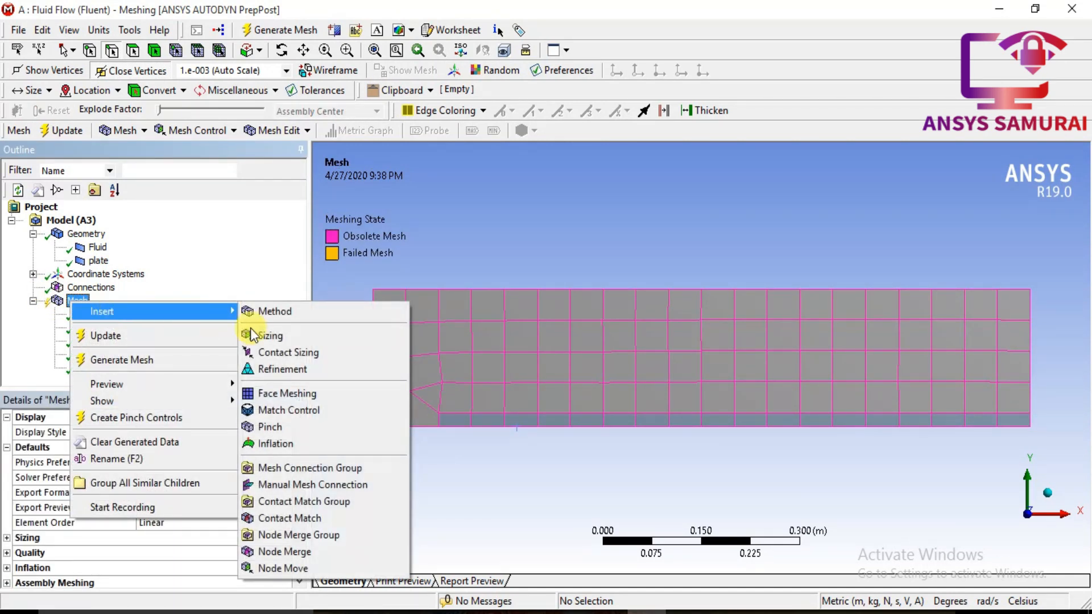
{"action": "left_click", "coordinate": [273, 394]}
{"action": "left_click", "coordinate": [514, 392]}
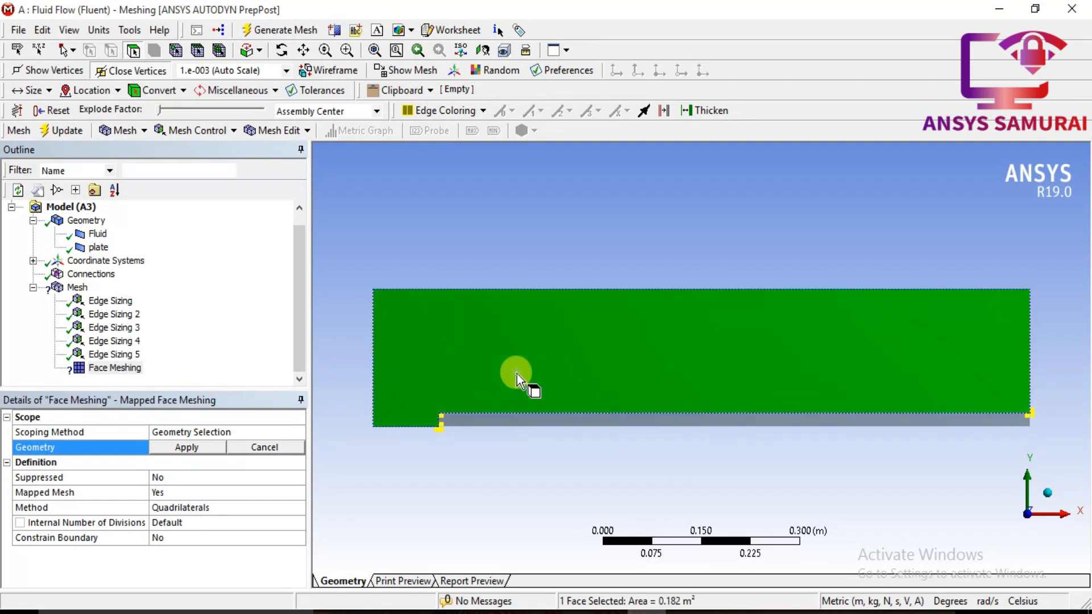
{"action": "left_click", "coordinate": [502, 424], "text": "ctrl"}
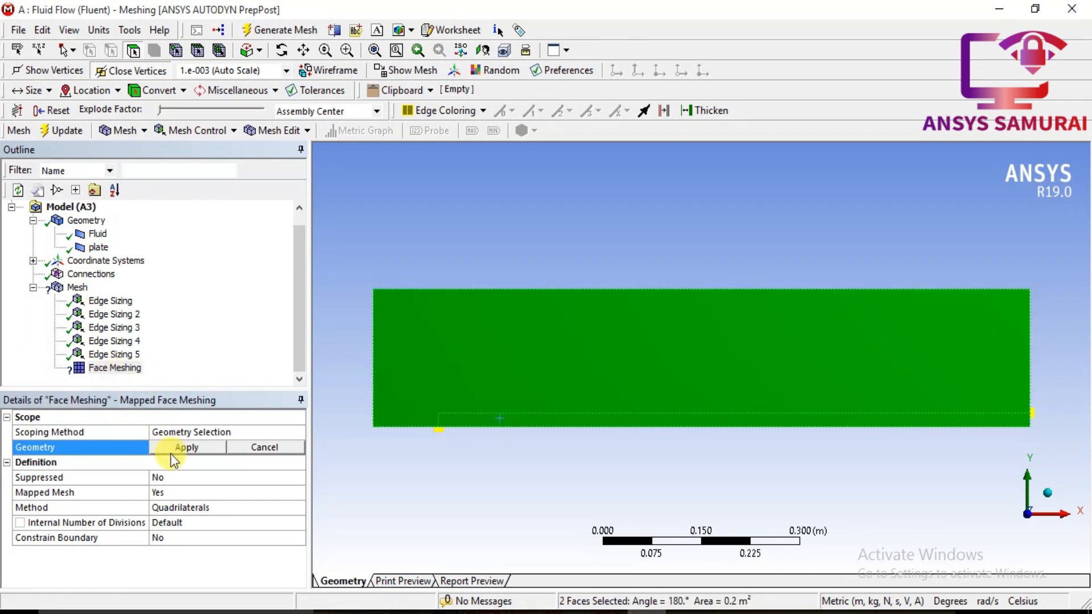
{"action": "left_click", "coordinate": [188, 447]}
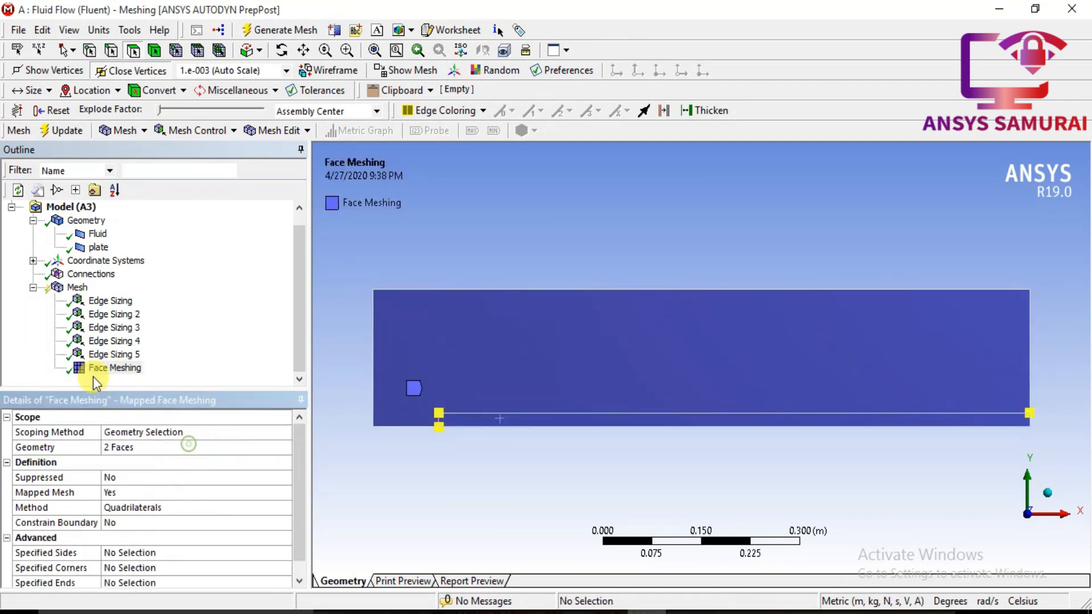
Step: Generate the mesh for the Fluid and plate bodies
{"action": "right_click", "coordinate": [68, 288]}
{"action": "left_click", "coordinate": [114, 342]}
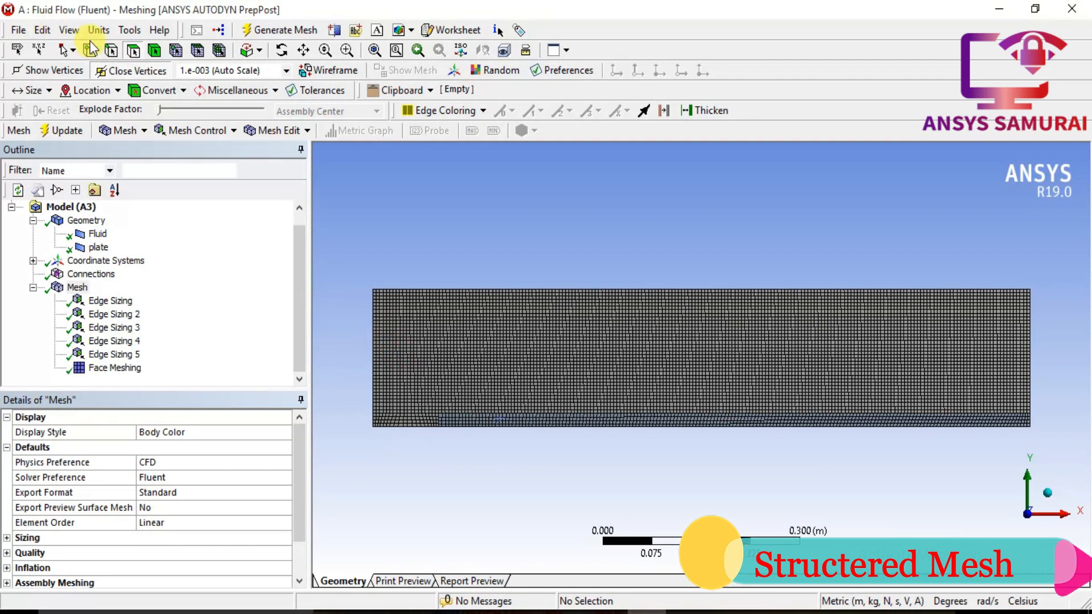
Step: Create a named selection "inlet-air" from the Fluid domain's left vertical edge
{"action": "left_click", "coordinate": [372, 340]}
{"action": "right_click", "coordinate": [372, 340]}
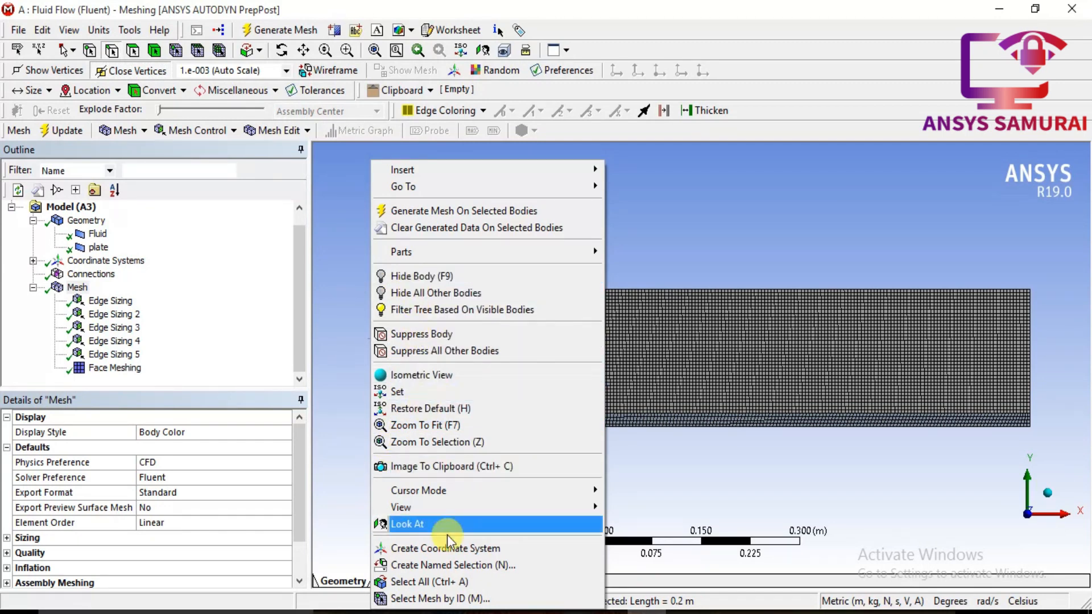
{"action": "left_click", "coordinate": [449, 565]}
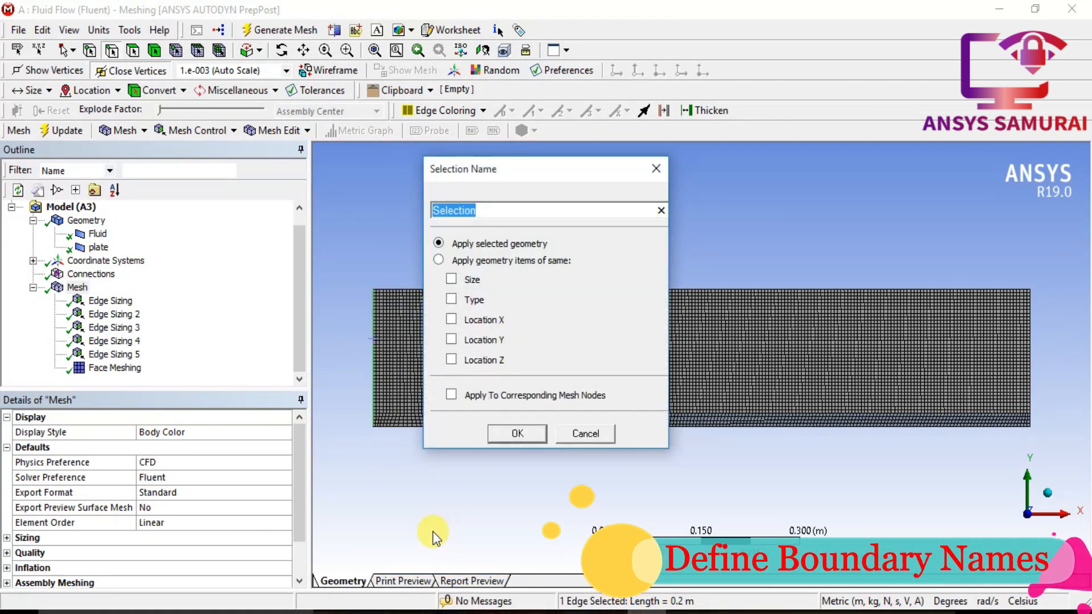
{"action": "type", "text": "inlet"}
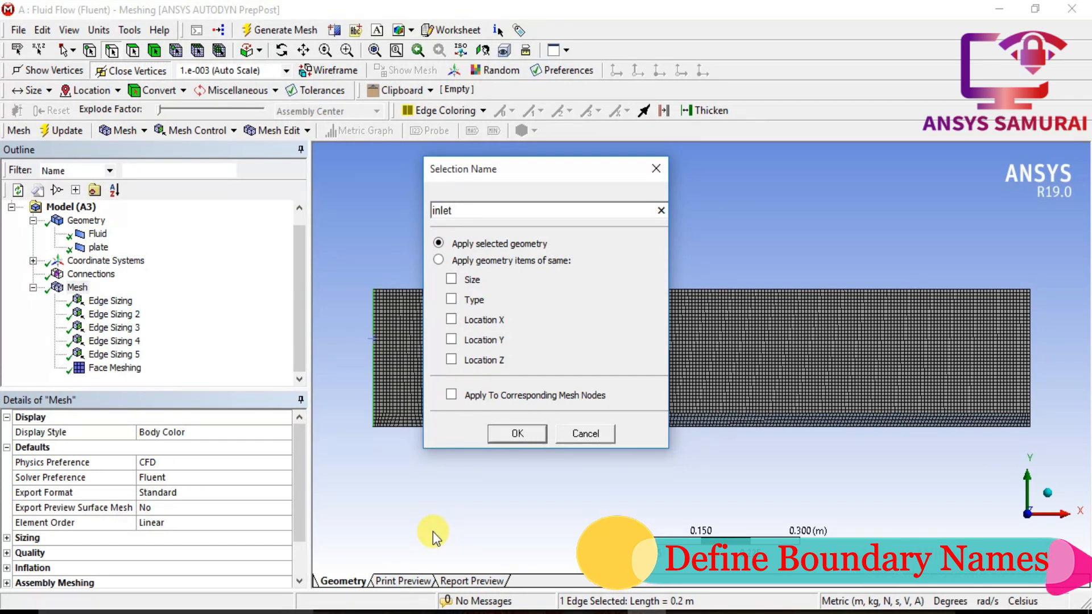
{"action": "type", "text": "-air"}
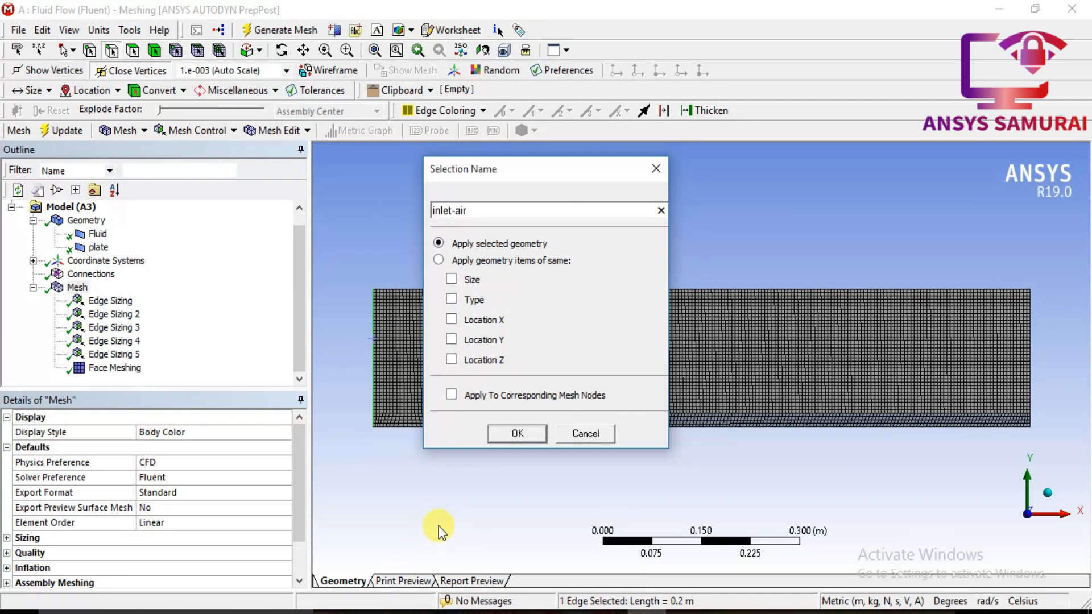
{"action": "left_click", "coordinate": [517, 434]}
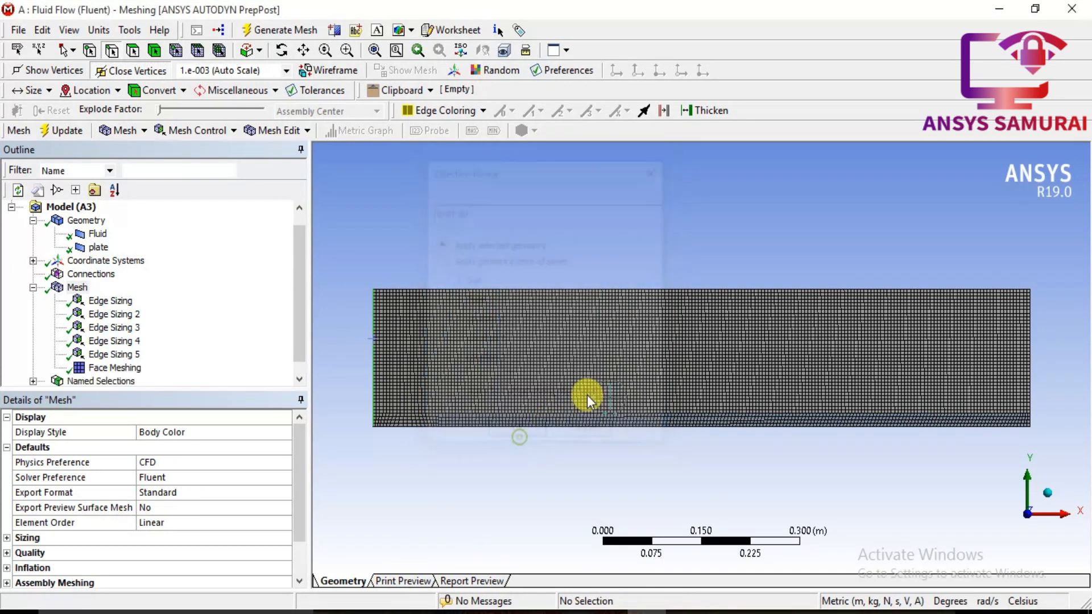
Step: Create a named selection "outlet-air" from the Fluid domain's right vertical edge above the plate
{"action": "left_click", "coordinate": [1030, 350]}
{"action": "right_click", "coordinate": [1030, 347]}
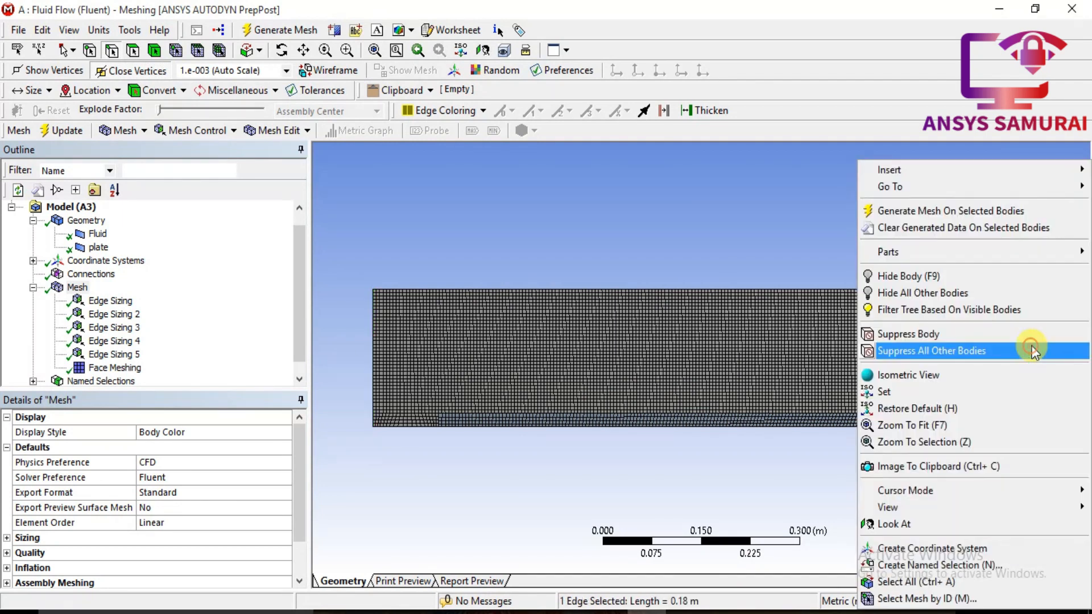
{"action": "left_click", "coordinate": [958, 565]}
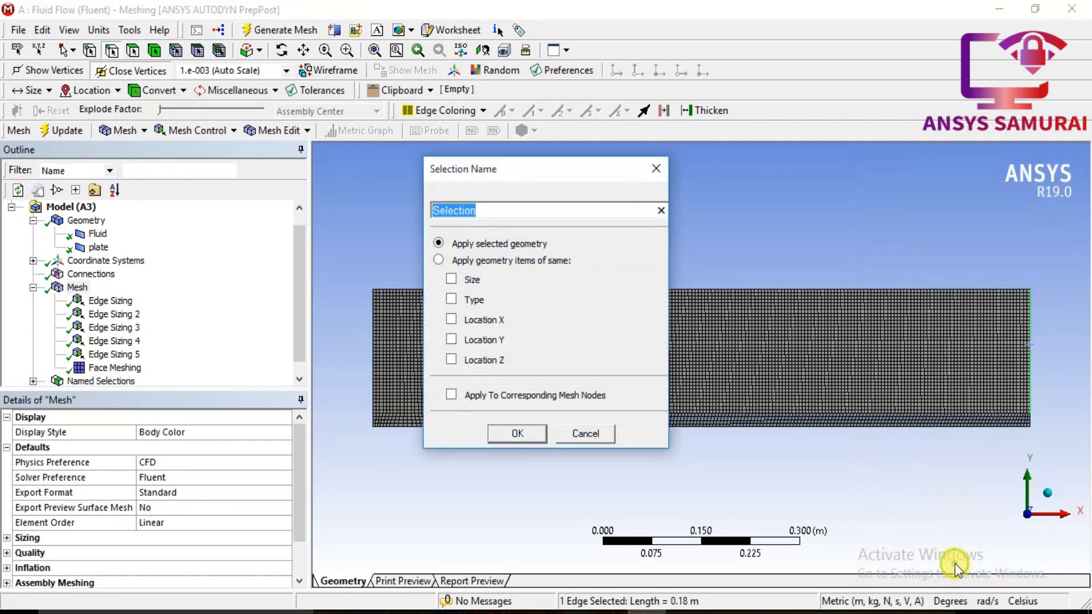
{"action": "type", "text": "outlet-air"}
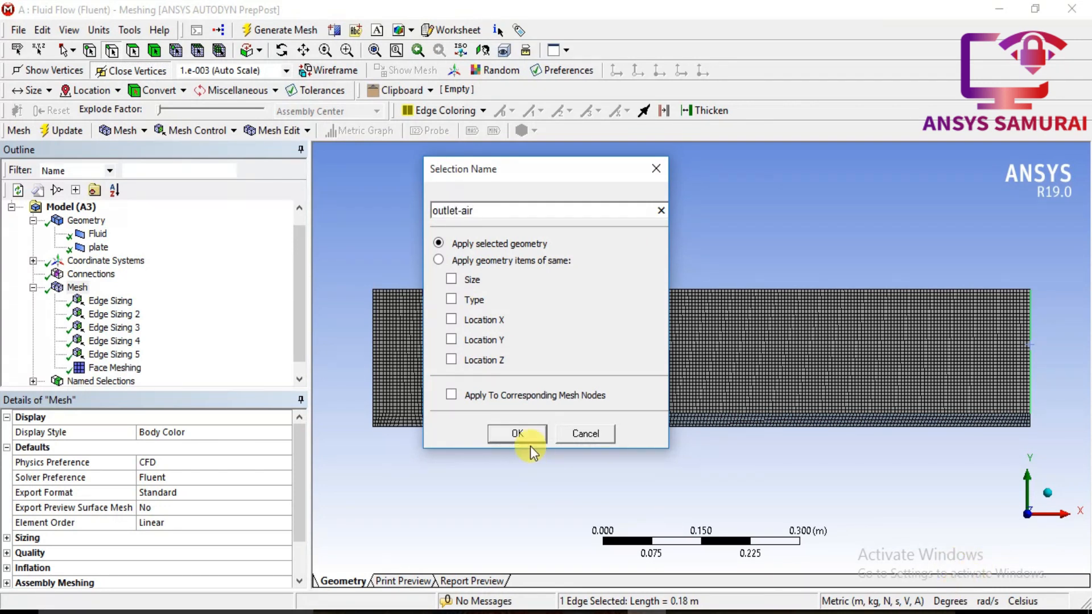
{"action": "left_click", "coordinate": [520, 434]}
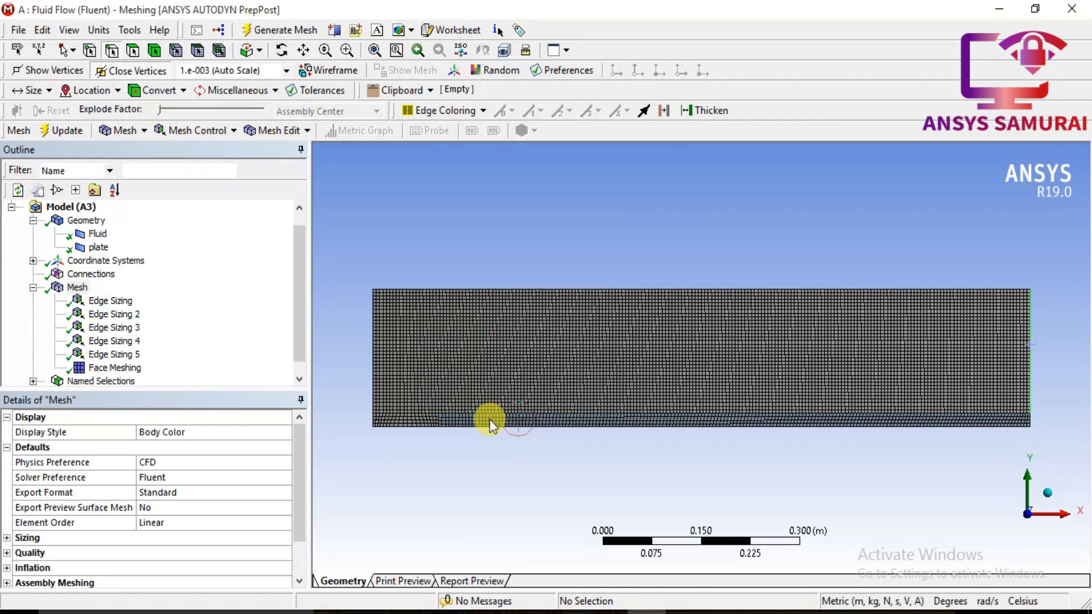
Step: Create a named selection "wall-platesurface" from the plate's upper edge and its two short vertical end edges
{"action": "left_click", "coordinate": [466, 414]}
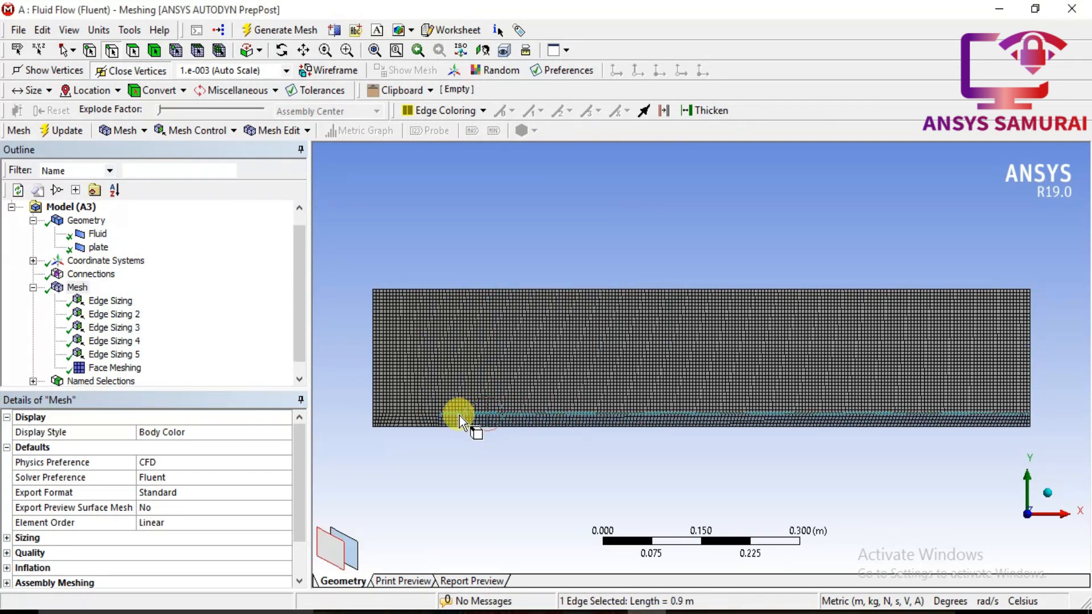
{"action": "left_click", "coordinate": [443, 420], "text": "ctrl"}
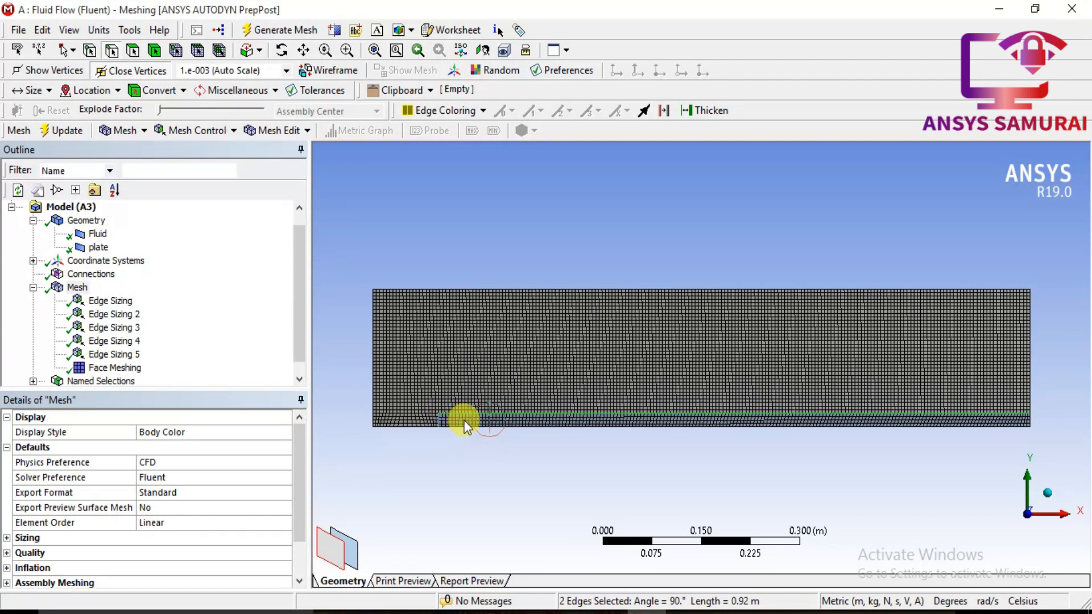
{"action": "right_click", "coordinate": [453, 416]}
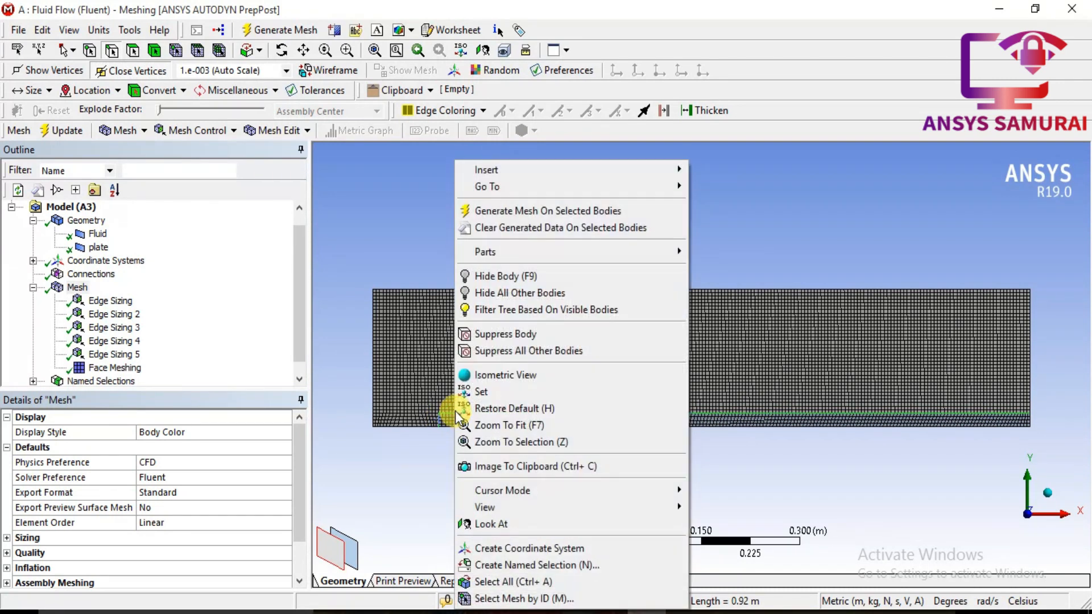
{"action": "left_click", "coordinate": [1032, 421], "text": "ctrl"}
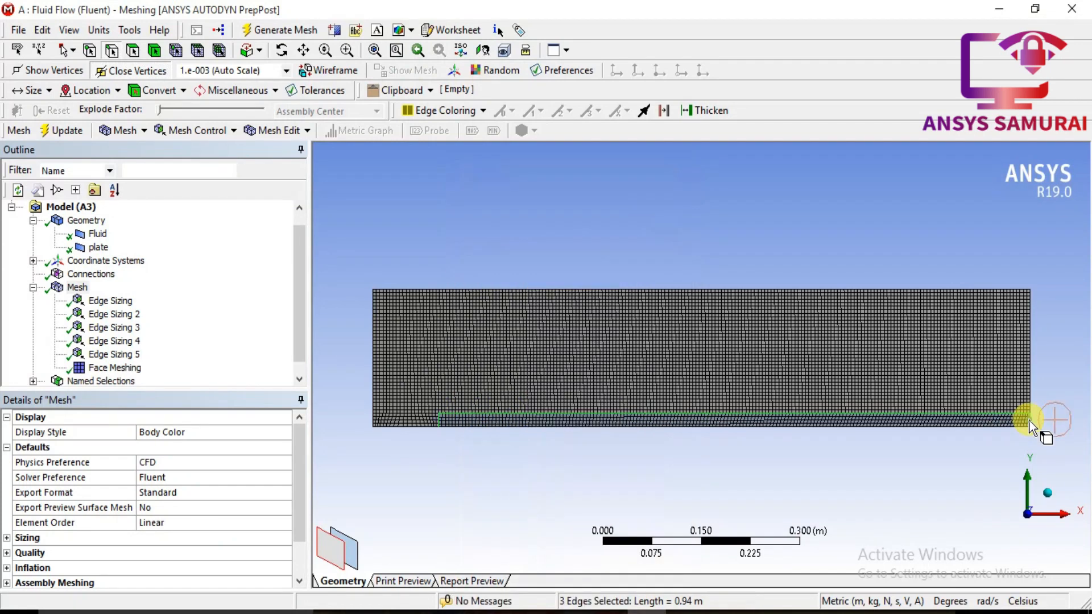
{"action": "right_click", "coordinate": [628, 416]}
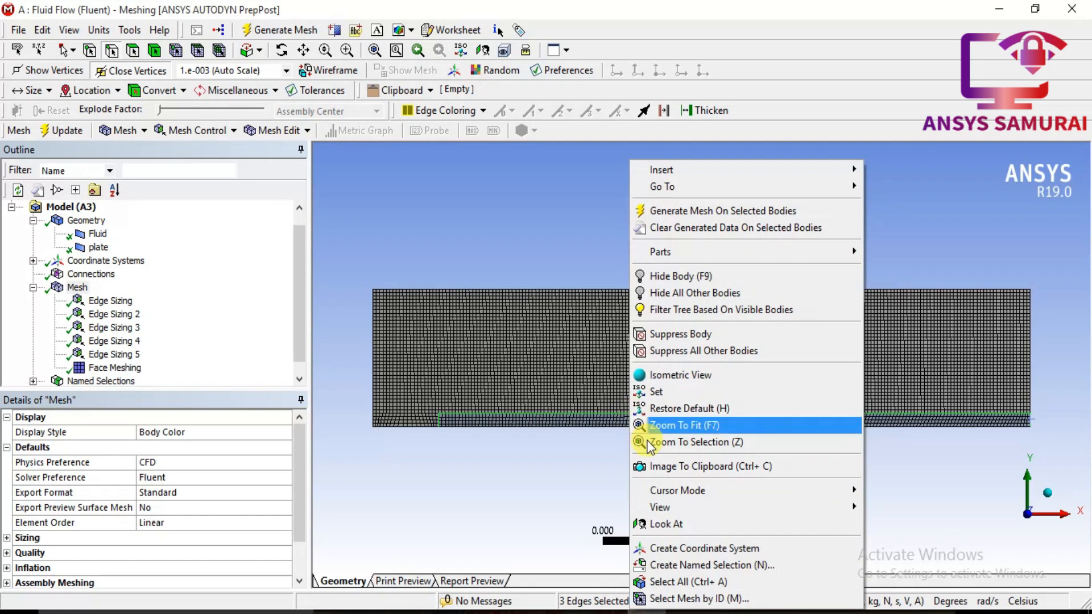
{"action": "left_click", "coordinate": [663, 565]}
{"action": "type", "text": "W"}
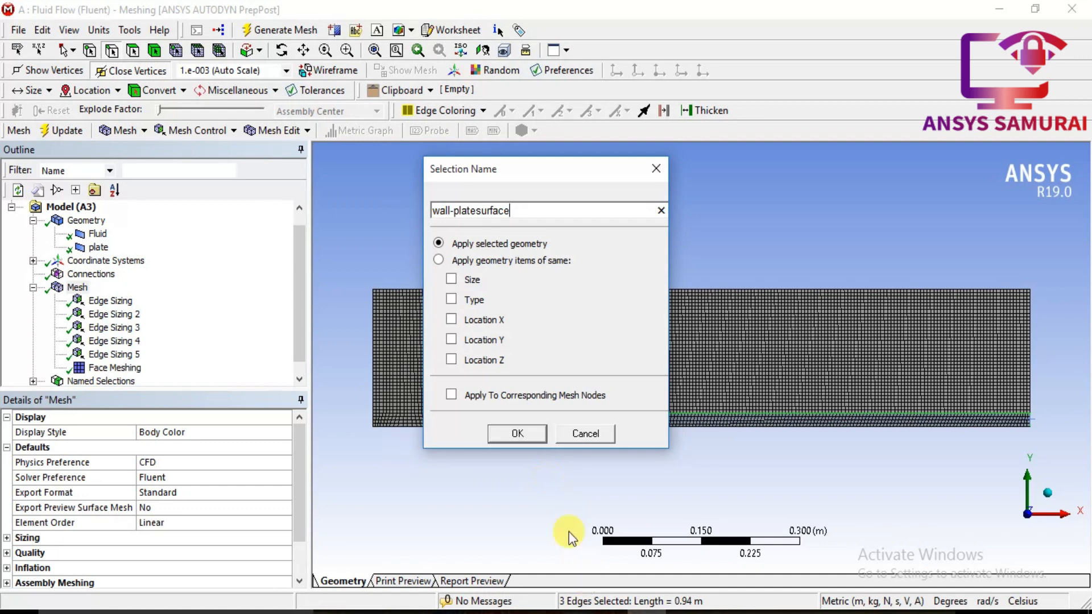
{"action": "left_click", "coordinate": [508, 435]}
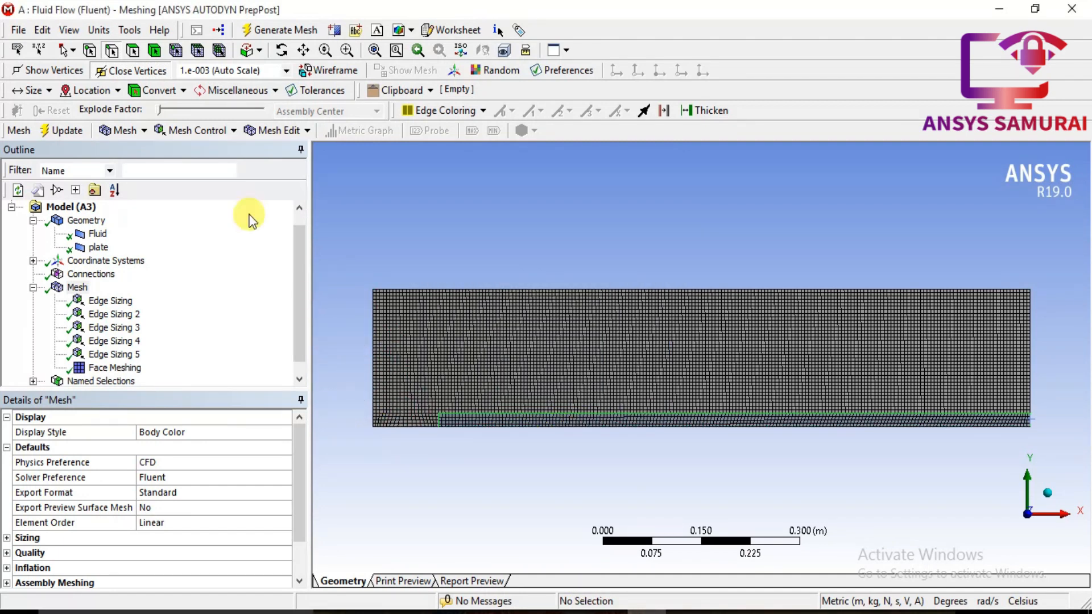
Step: Switch to face selection and create a named selection "plate" from the plate's face
{"action": "left_click", "coordinate": [135, 54]}
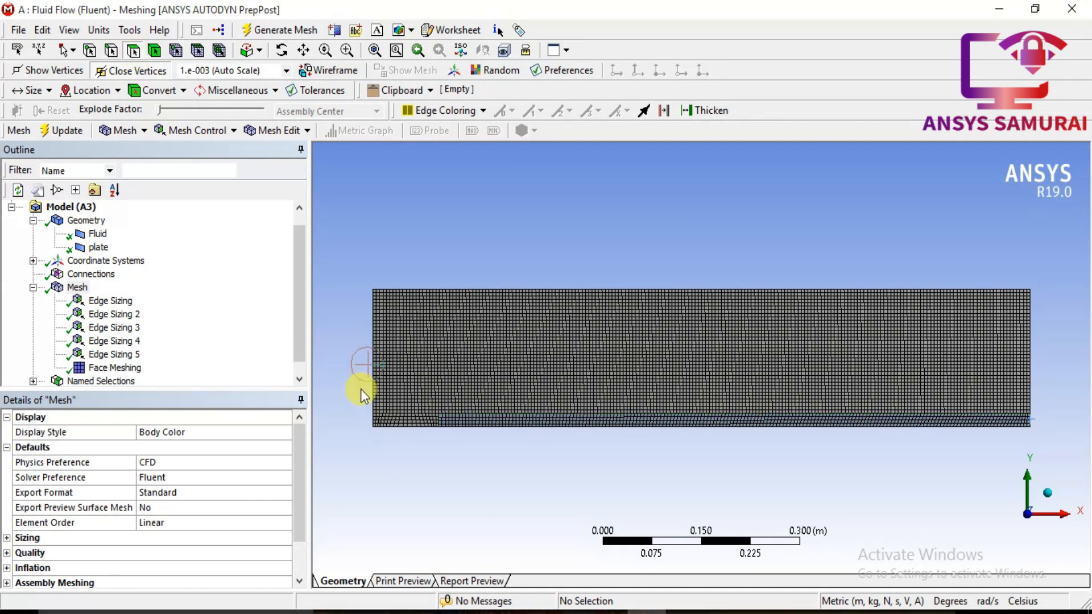
{"action": "left_click", "coordinate": [468, 424]}
{"action": "right_click", "coordinate": [468, 420]}
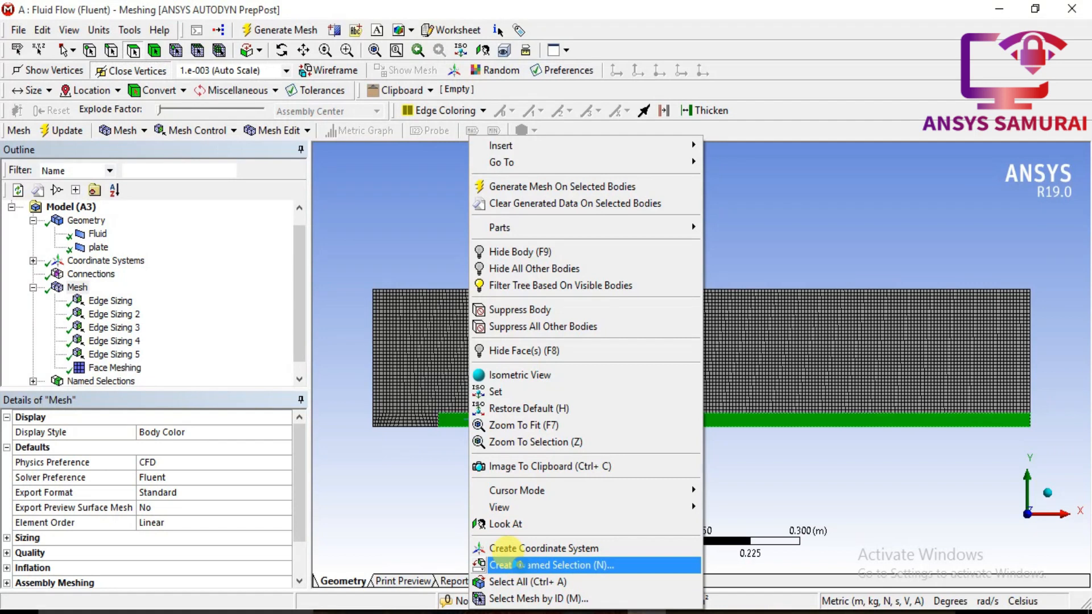
{"action": "left_click", "coordinate": [514, 565]}
{"action": "type", "text": "plate"}
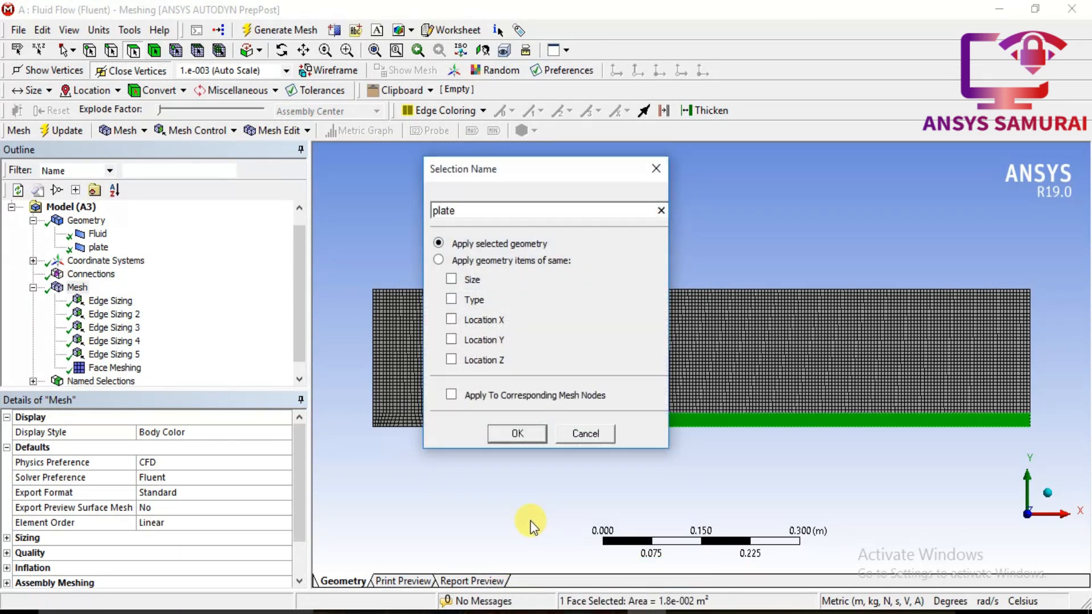
{"action": "left_click", "coordinate": [517, 432]}
{"action": "left_click", "coordinate": [517, 434]}
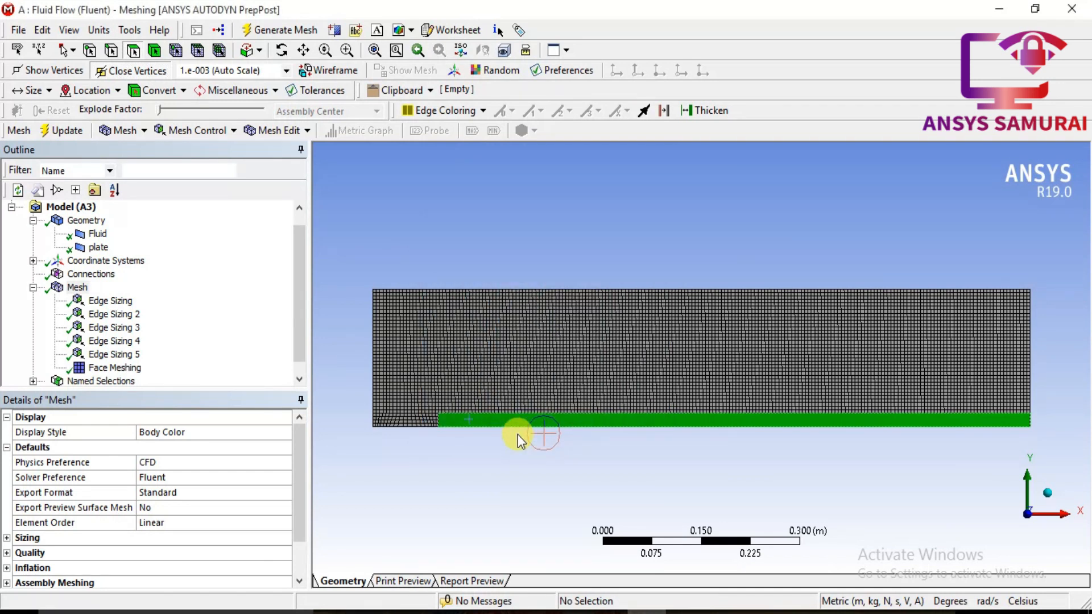
Step: Close Meshing and update the Mesh cell of the Fluid Flow (Fluent) system in Workbench
{"action": "left_click", "coordinate": [19, 30]}
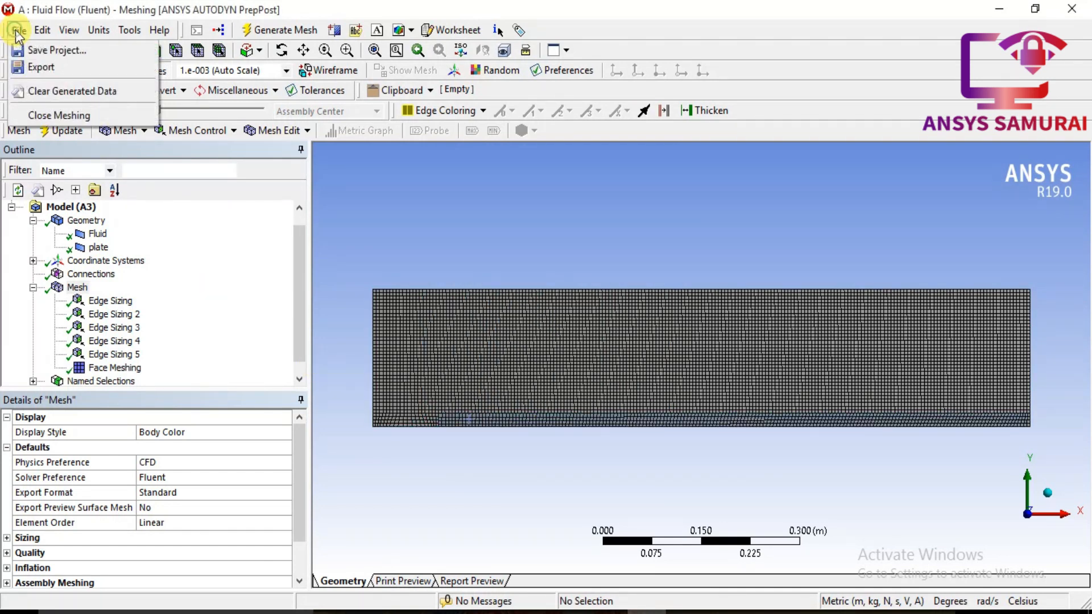
{"action": "left_click", "coordinate": [48, 117]}
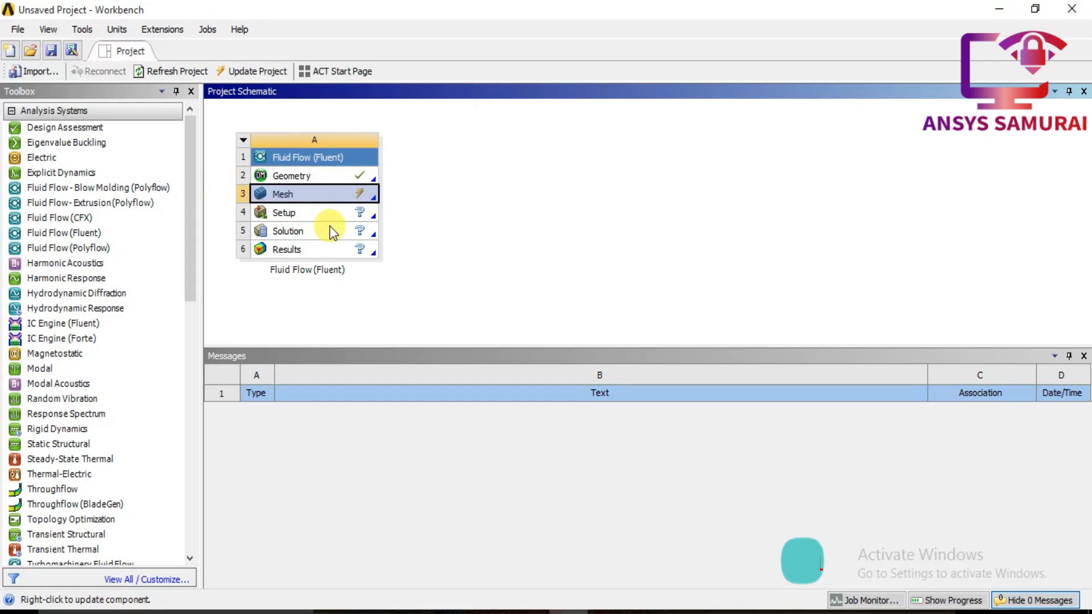
{"action": "right_click", "coordinate": [364, 193]}
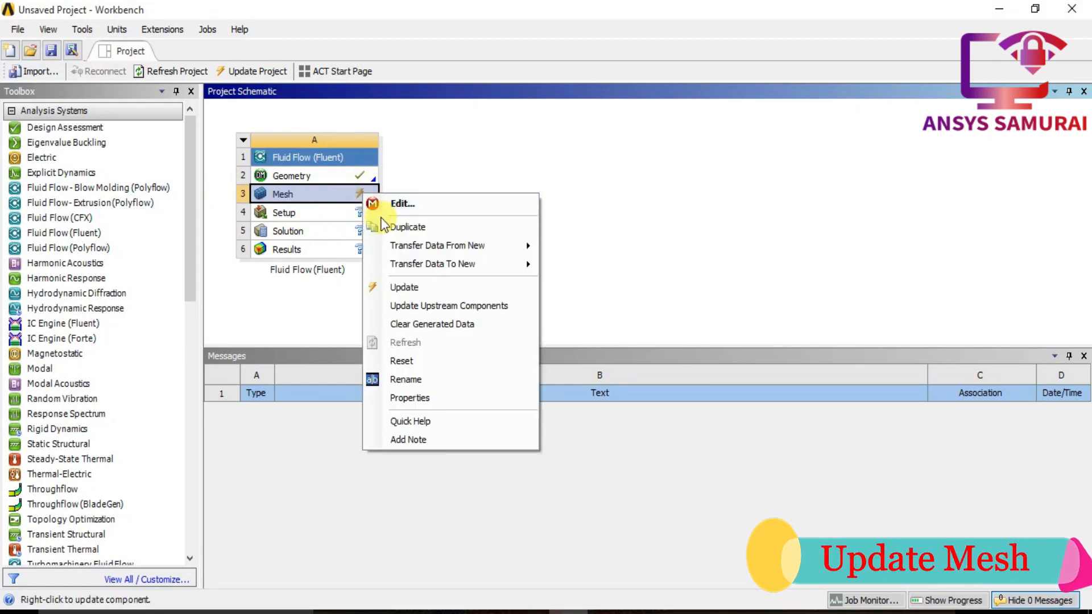
{"action": "left_click", "coordinate": [428, 289]}
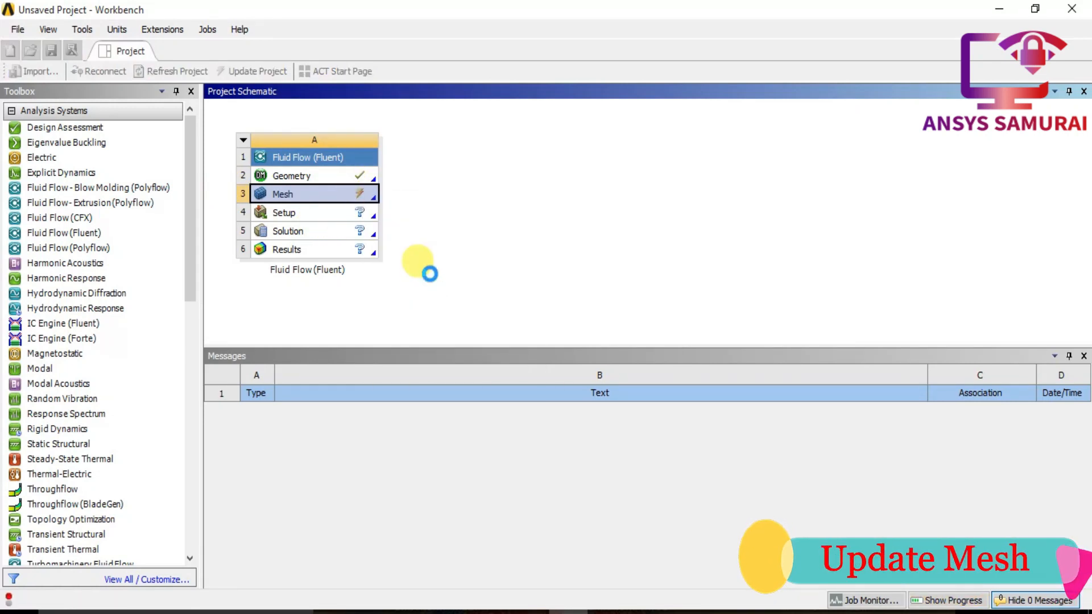
{"action": "right_click", "coordinate": [363, 194]}
{"action": "left_click", "coordinate": [393, 206]}
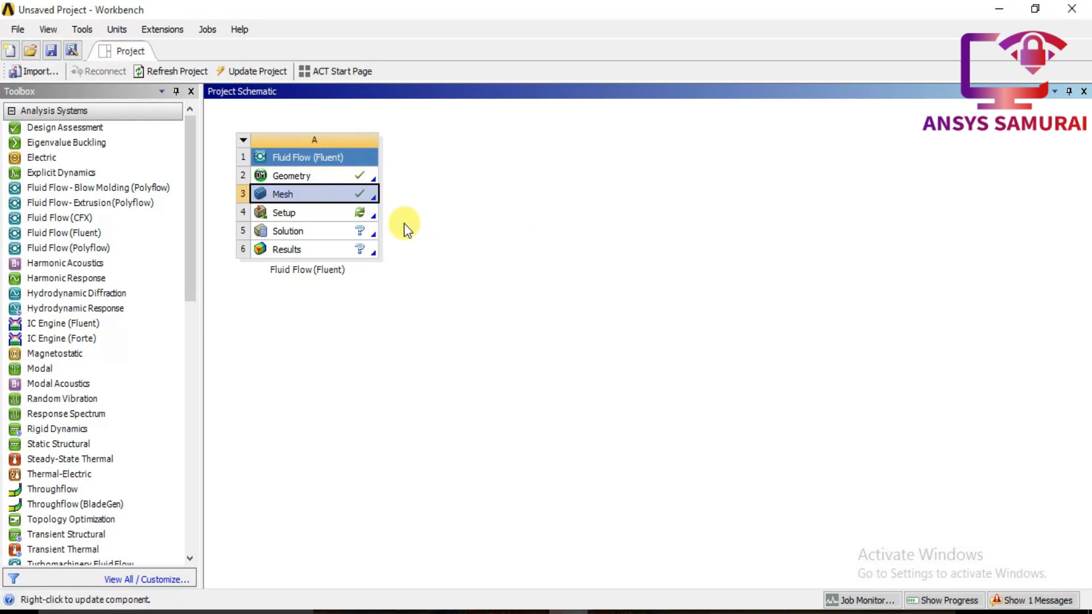
Step: Open the Setup cell in Fluent with Double Precision enabled and Serial processing
{"action": "right_click", "coordinate": [362, 215]}
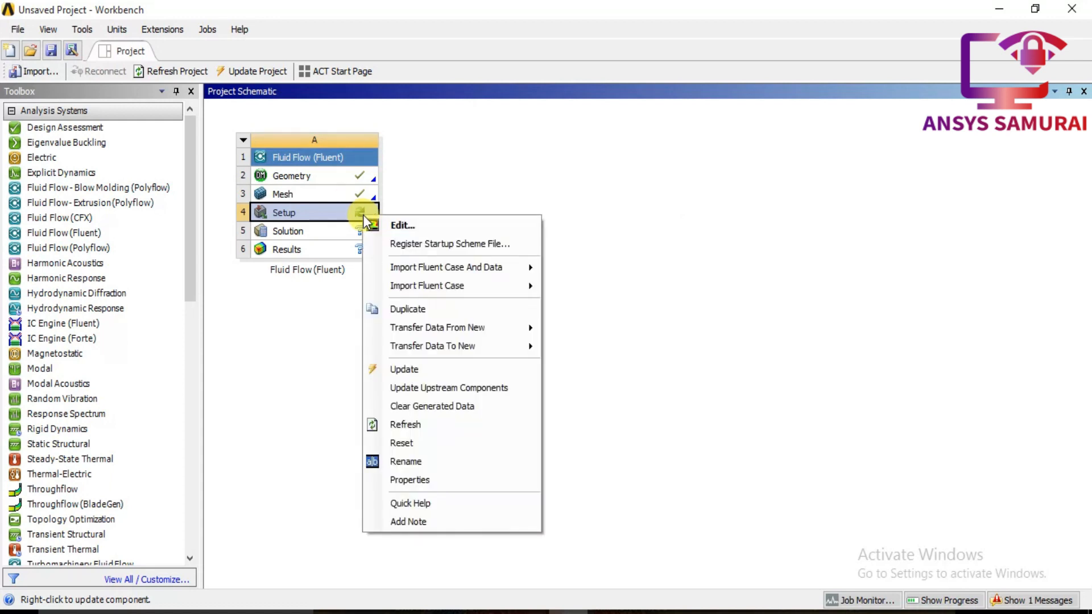
{"action": "left_click", "coordinate": [394, 226]}
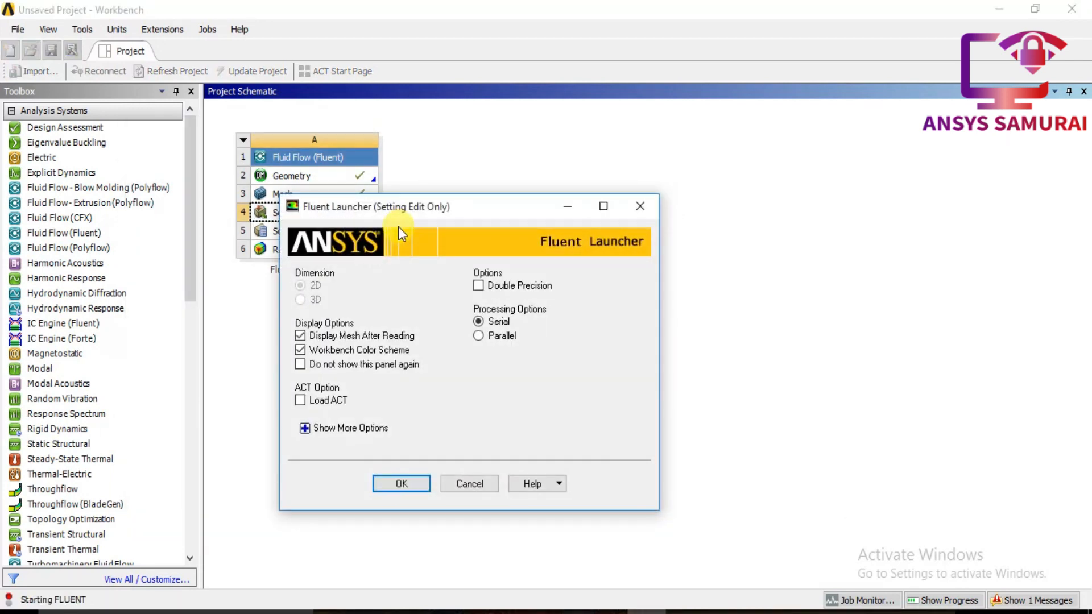
{"action": "left_click", "coordinate": [485, 286]}
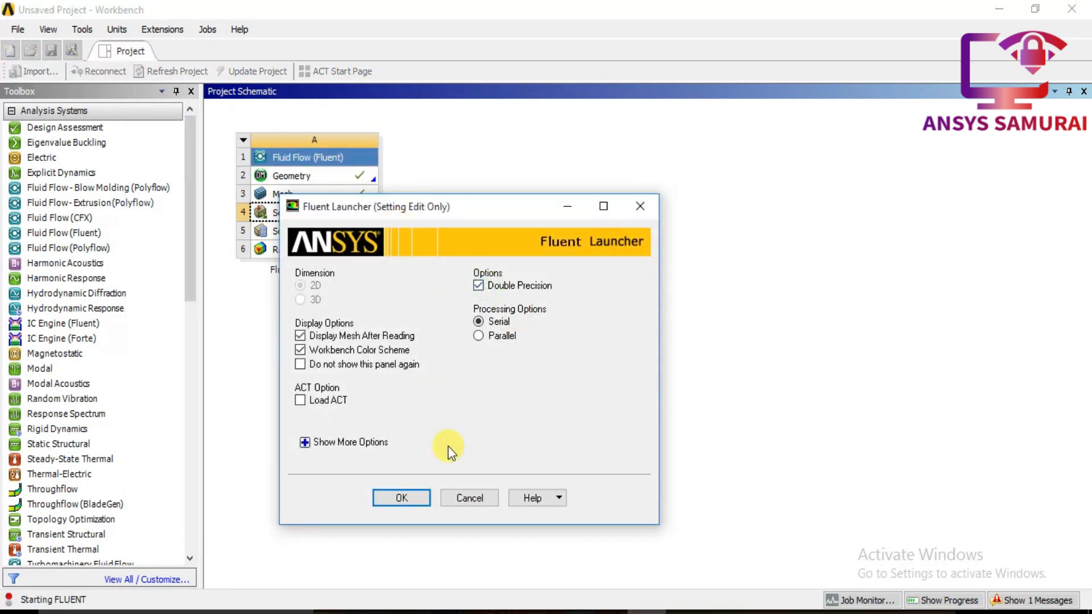
{"action": "left_click", "coordinate": [417, 497]}
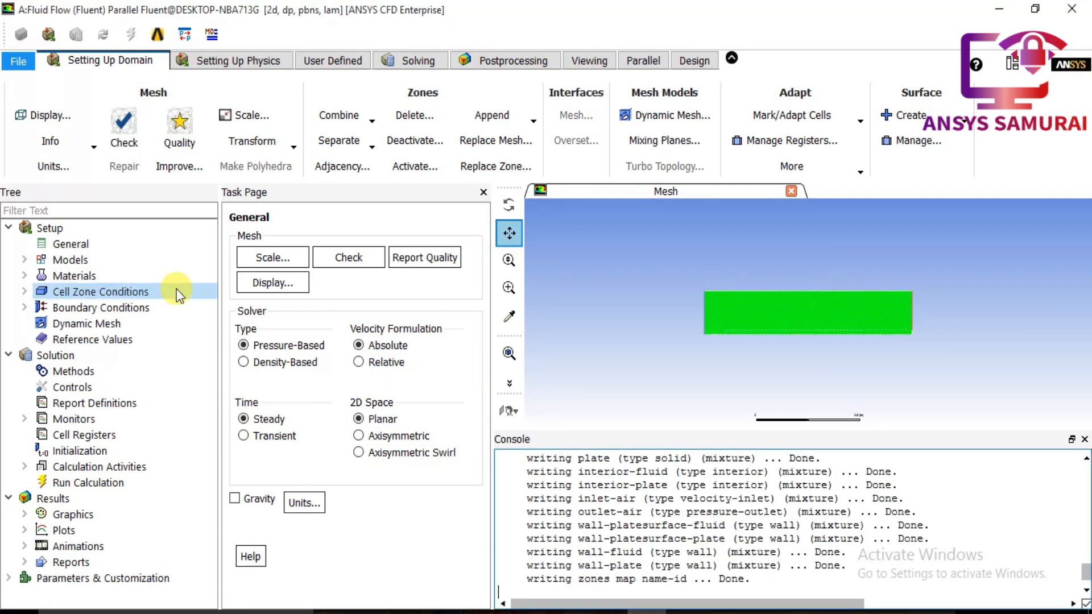
Step: Enable gravity in the general settings with a Y gravitational acceleration of -9.81 m/s2
{"action": "left_click", "coordinate": [35, 247]}
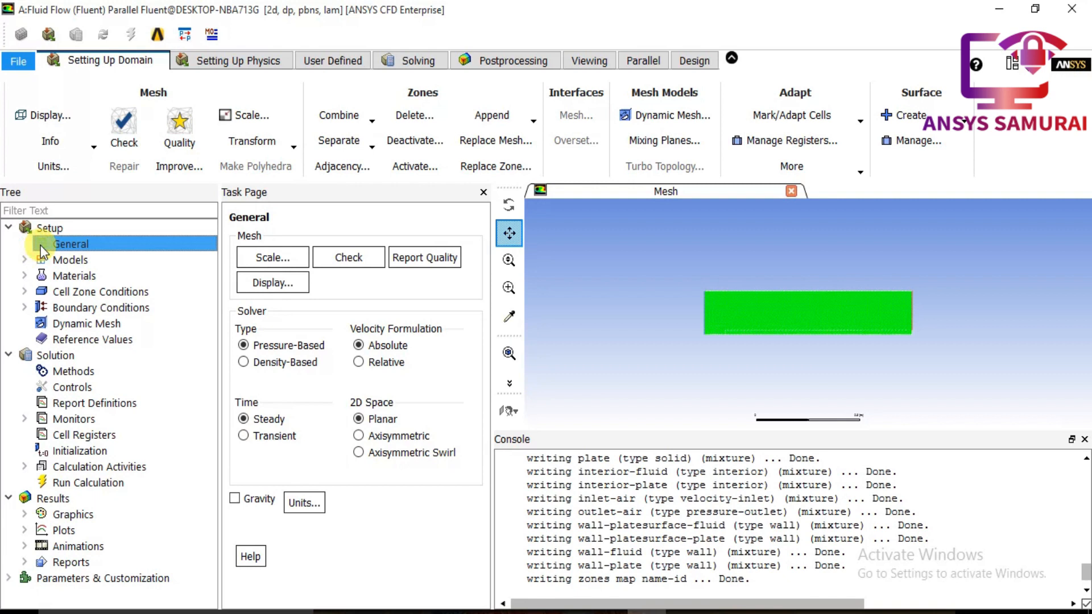
{"action": "left_click", "coordinate": [242, 501]}
{"action": "left_click", "coordinate": [324, 568]}
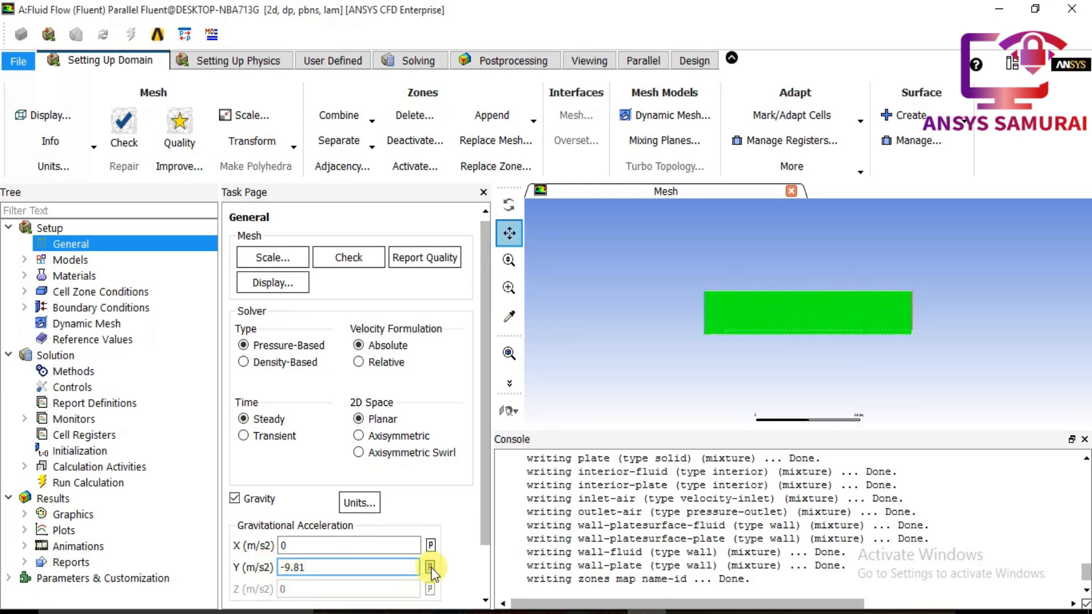
Step: Turn on the energy equation in the physics models
{"action": "left_click", "coordinate": [21, 262]}
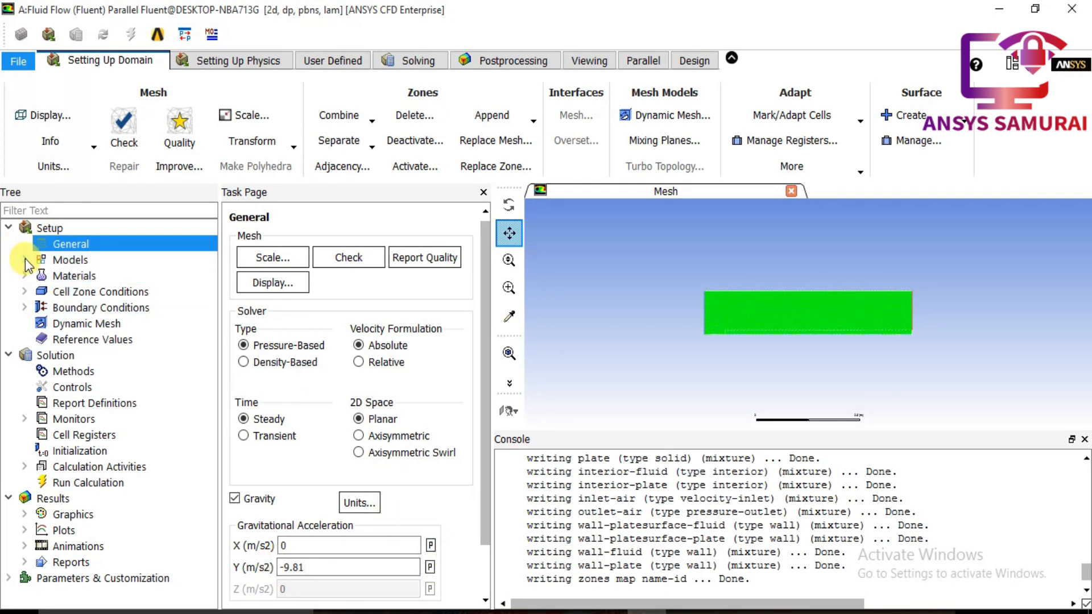
{"action": "left_click", "coordinate": [84, 293]}
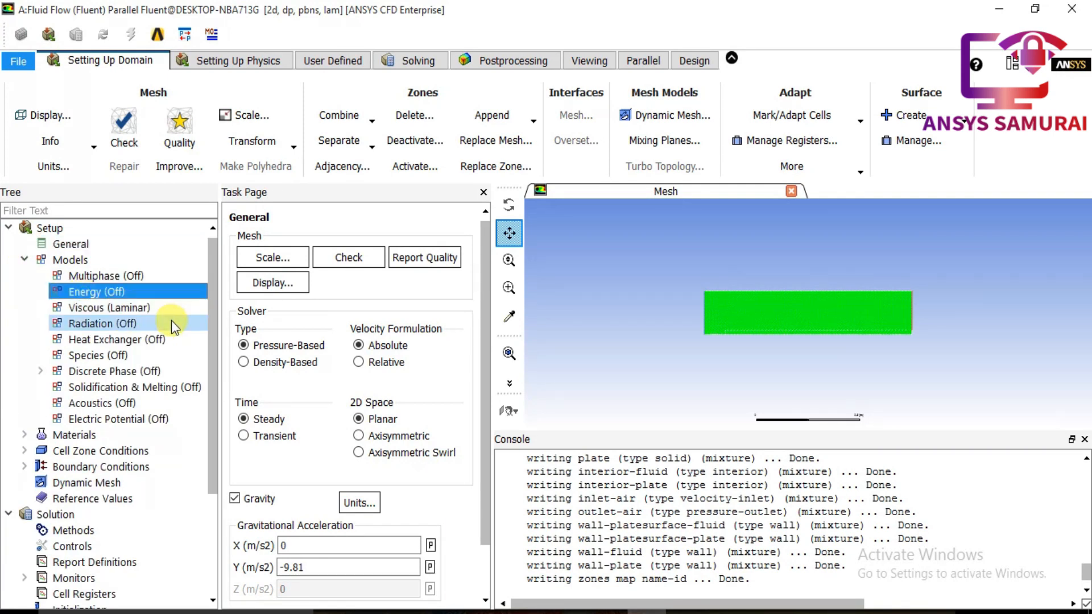
{"action": "double_click", "coordinate": [115, 291]}
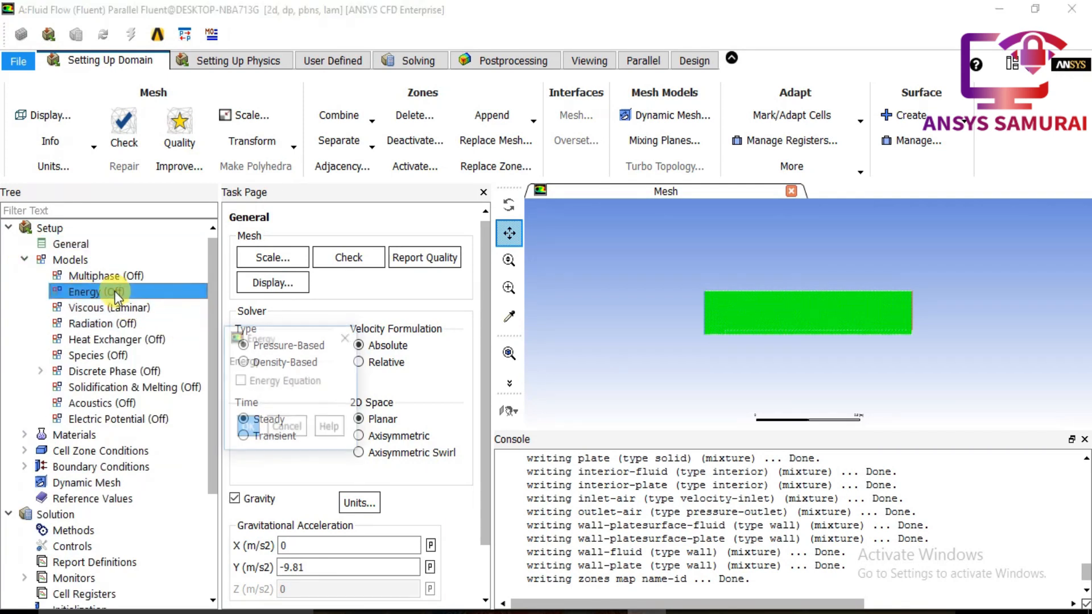
{"action": "left_click", "coordinate": [241, 381]}
{"action": "left_click", "coordinate": [248, 428]}
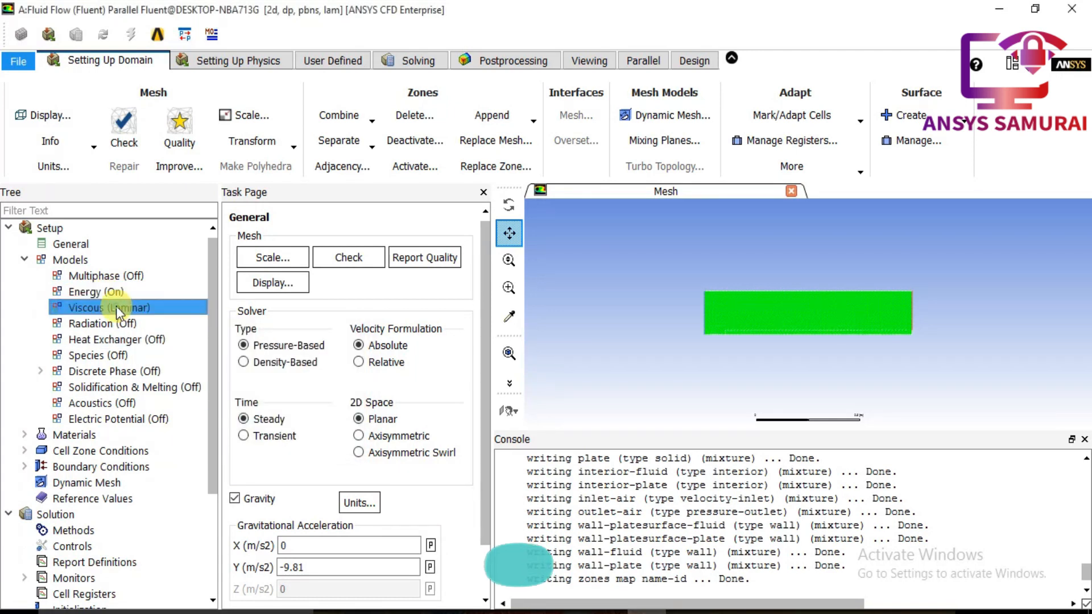
Step: Set the viscous model to standard k-epsilon (2 eqn) with Standard Wall Functions
{"action": "double_click", "coordinate": [178, 313]}
{"action": "left_click_drag", "start_coordinate": [259, 332], "coordinate": [289, 133]}
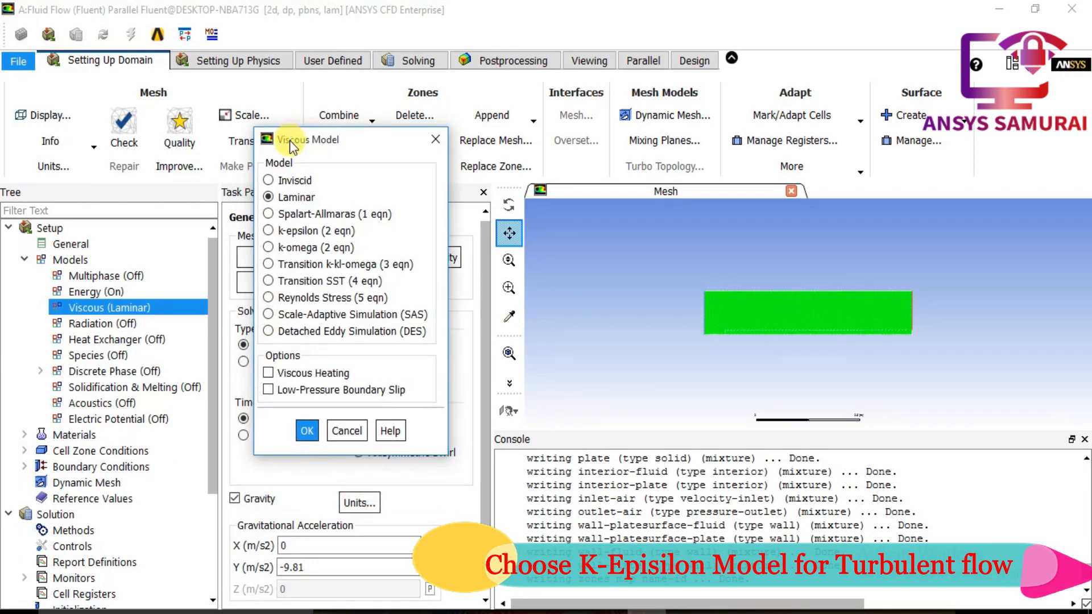
{"action": "left_click", "coordinate": [273, 231]}
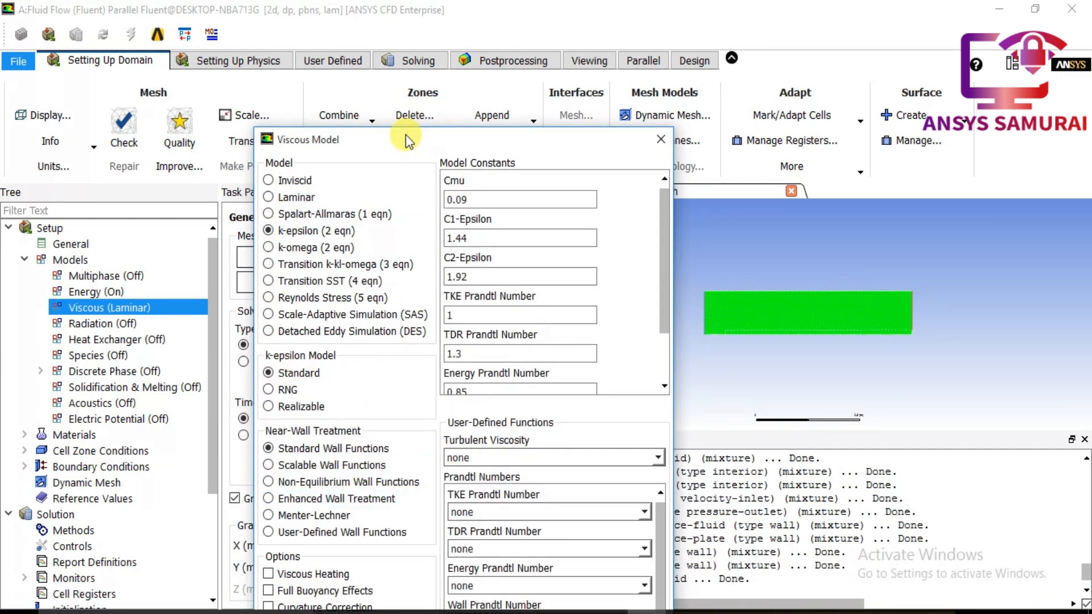
{"action": "left_click_drag", "start_coordinate": [406, 136], "coordinate": [386, 37]}
{"action": "left_click", "coordinate": [400, 585]}
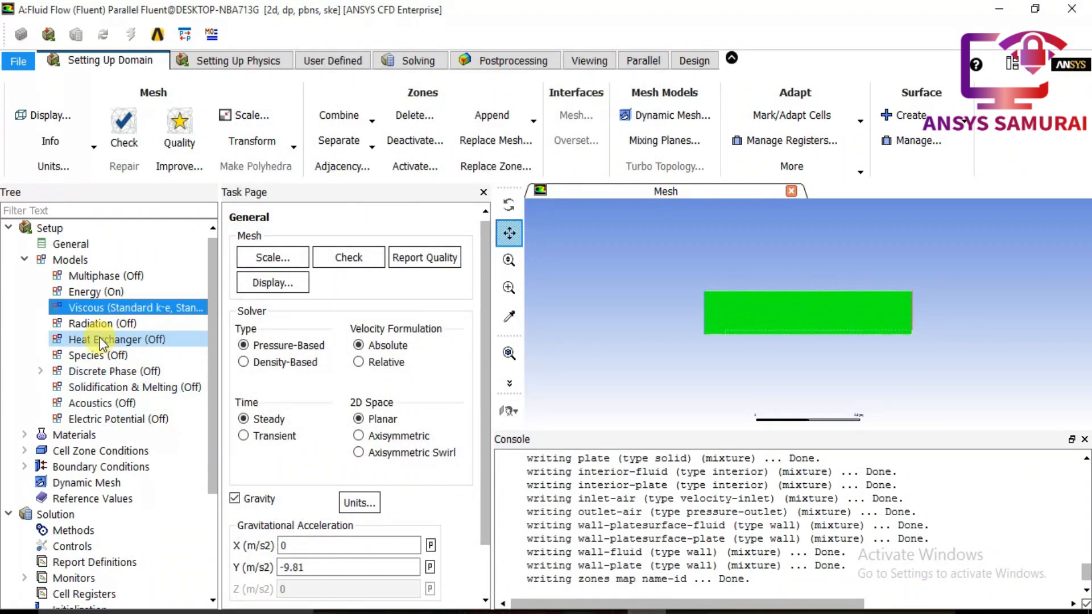
Step: Review the fluid and solid materials defined for the case
{"action": "left_click", "coordinate": [24, 260]}
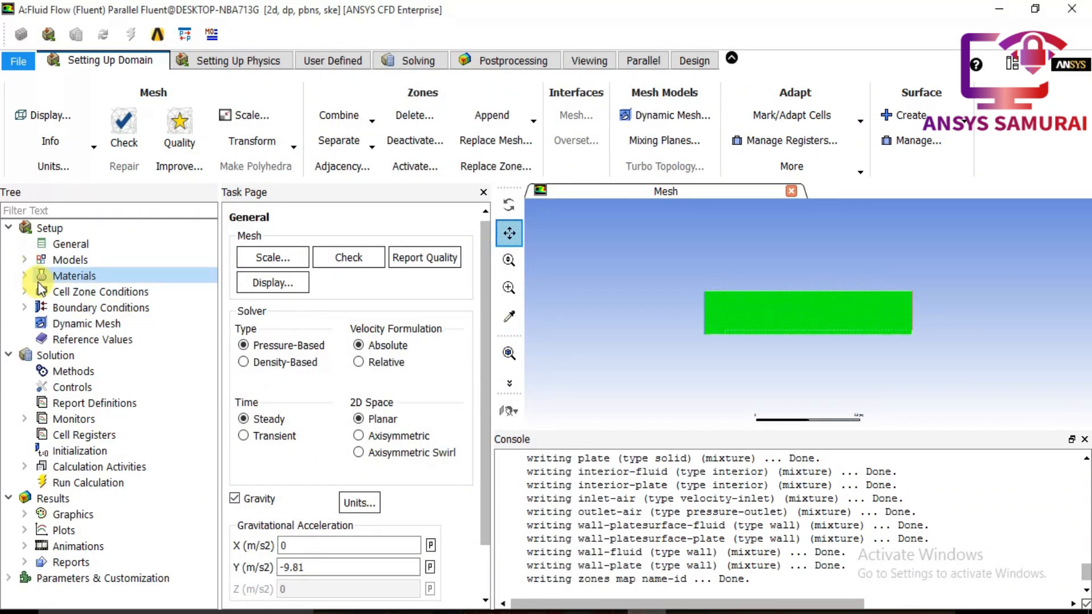
{"action": "double_click", "coordinate": [42, 278]}
{"action": "left_click", "coordinate": [277, 285]}
{"action": "left_click", "coordinate": [262, 315]}
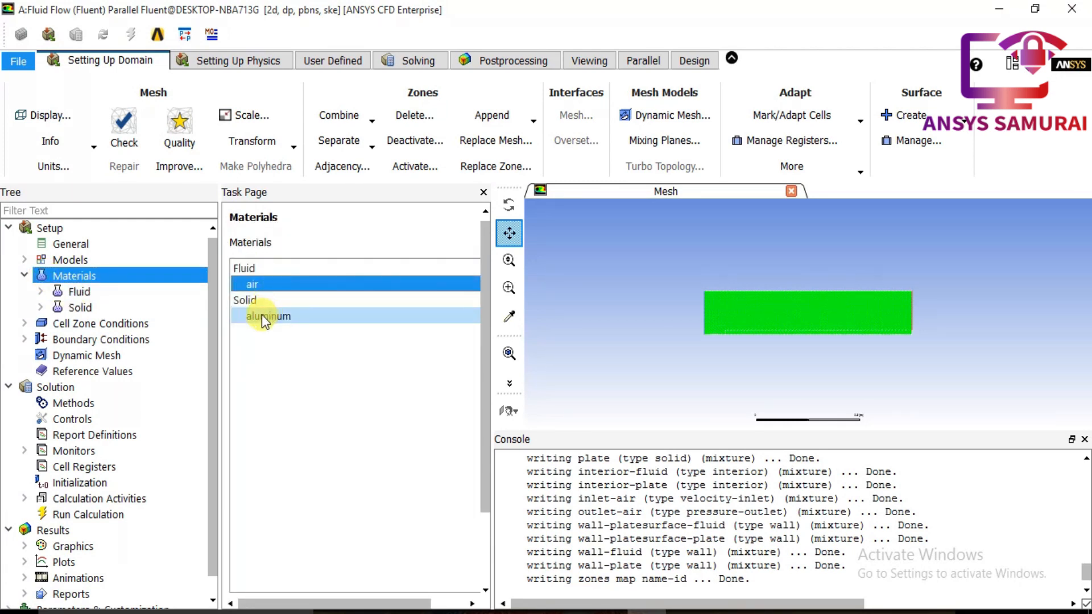
{"action": "left_click", "coordinate": [26, 276]}
Step: Accept air as the material of the fluid cell zone and aluminum as the material of the plate cell zone
{"action": "double_click", "coordinate": [70, 290]}
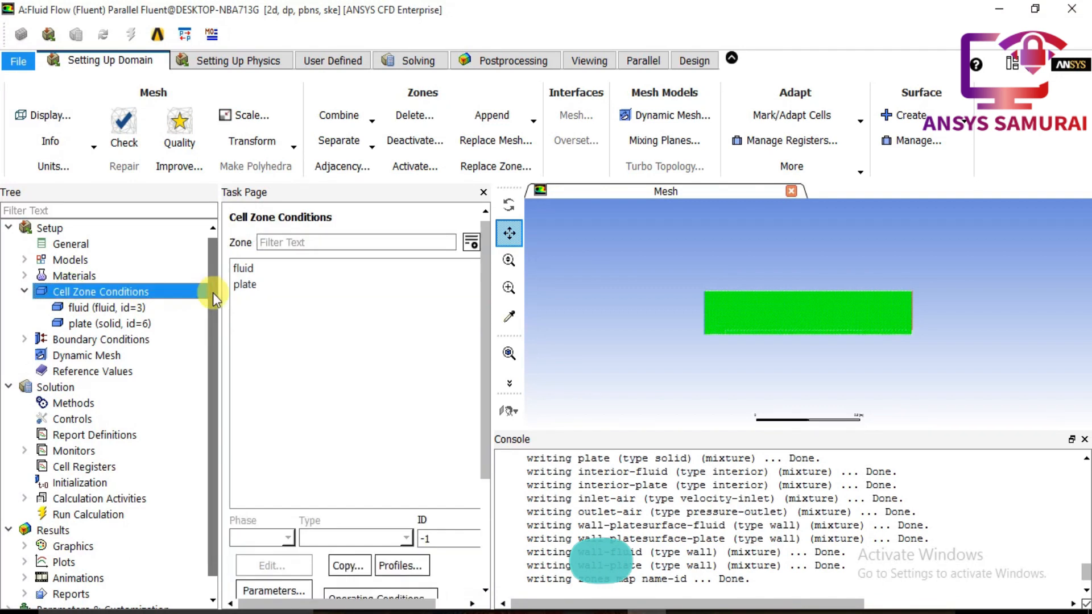
{"action": "left_click", "coordinate": [271, 277]}
{"action": "left_click", "coordinate": [294, 560]}
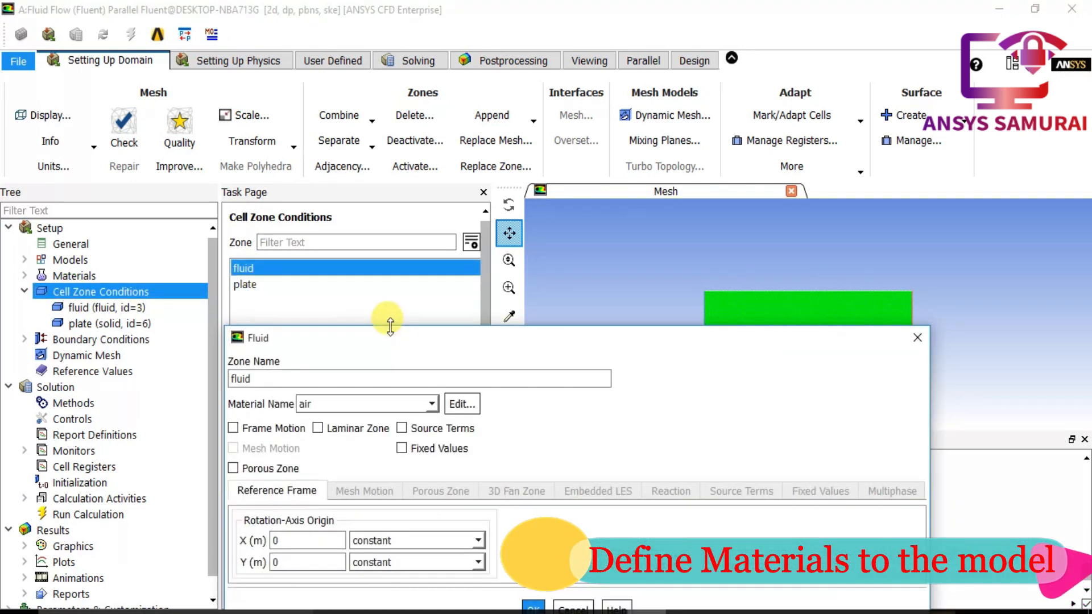
{"action": "left_click", "coordinate": [353, 223]}
{"action": "left_click", "coordinate": [565, 415]}
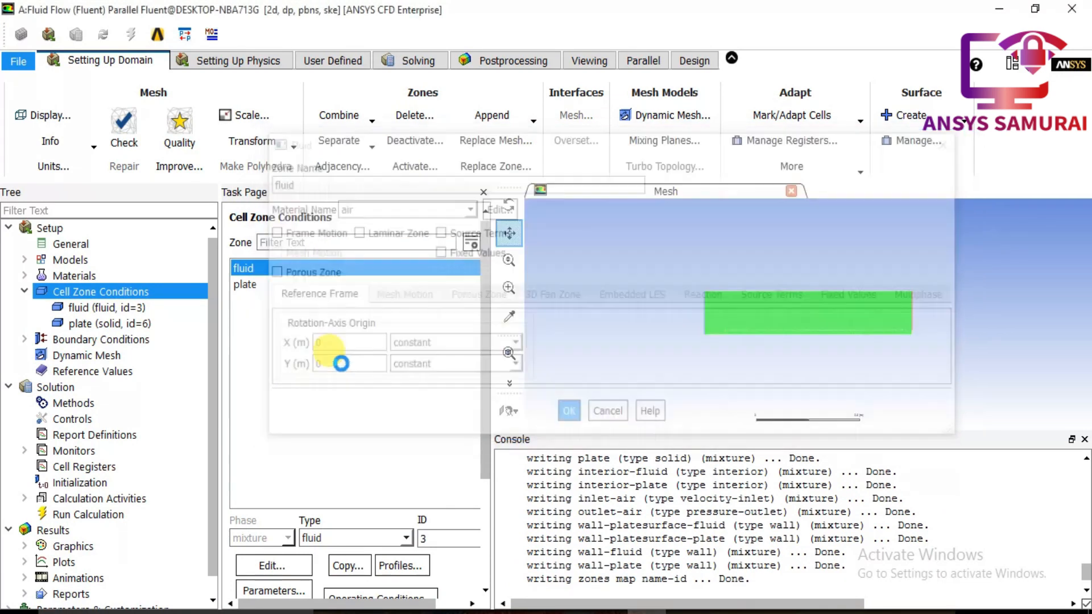
{"action": "double_click", "coordinate": [244, 283]}
{"action": "left_click_drag", "start_coordinate": [449, 338], "coordinate": [506, 224]}
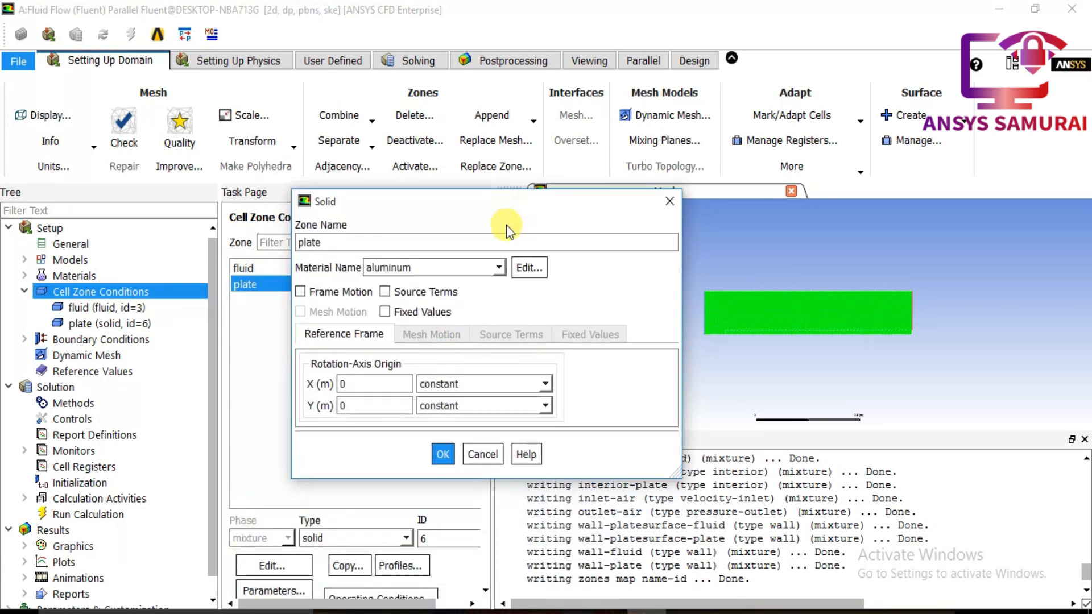
{"action": "left_click", "coordinate": [443, 454]}
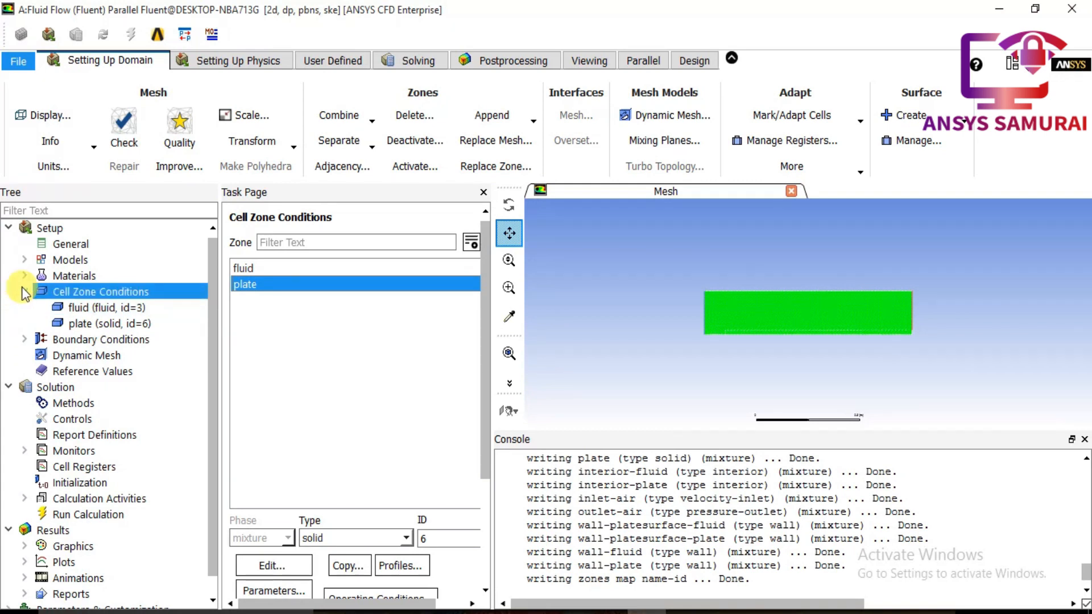
Step: Set the velocity magnitude of the inlet-air boundary to 0.5 m/s and apply its momentum and thermal settings
{"action": "left_click", "coordinate": [24, 291]}
{"action": "double_click", "coordinate": [74, 307]}
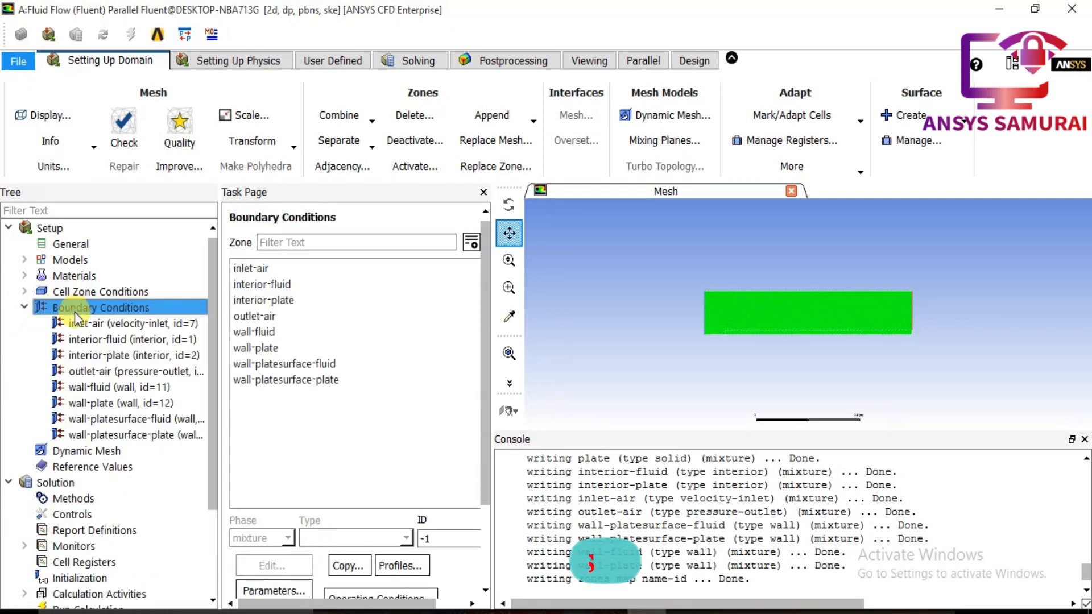
{"action": "left_click", "coordinate": [289, 272]}
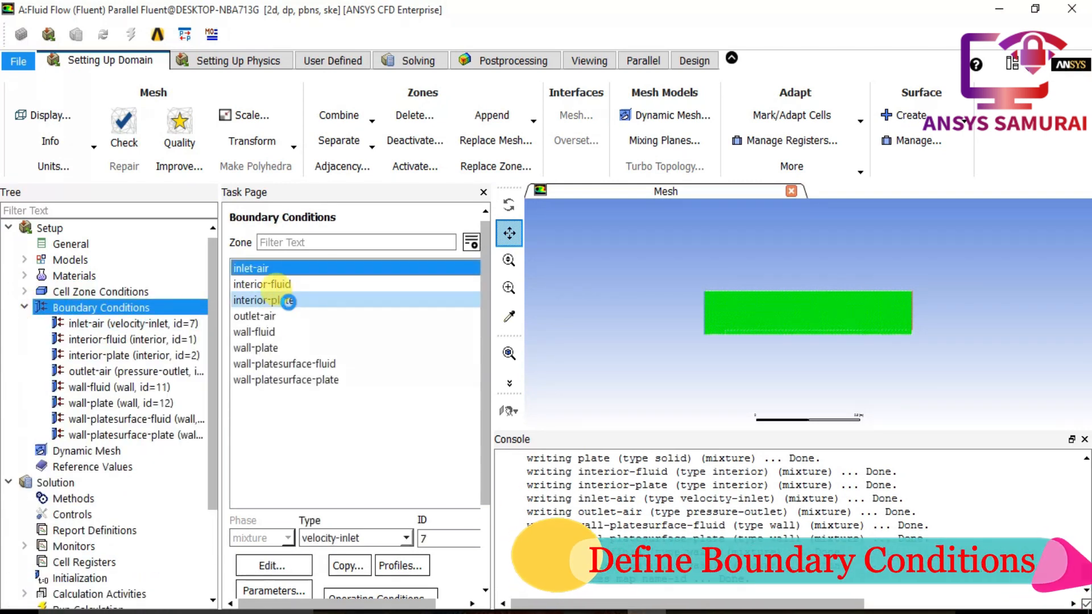
{"action": "left_click", "coordinate": [273, 564]}
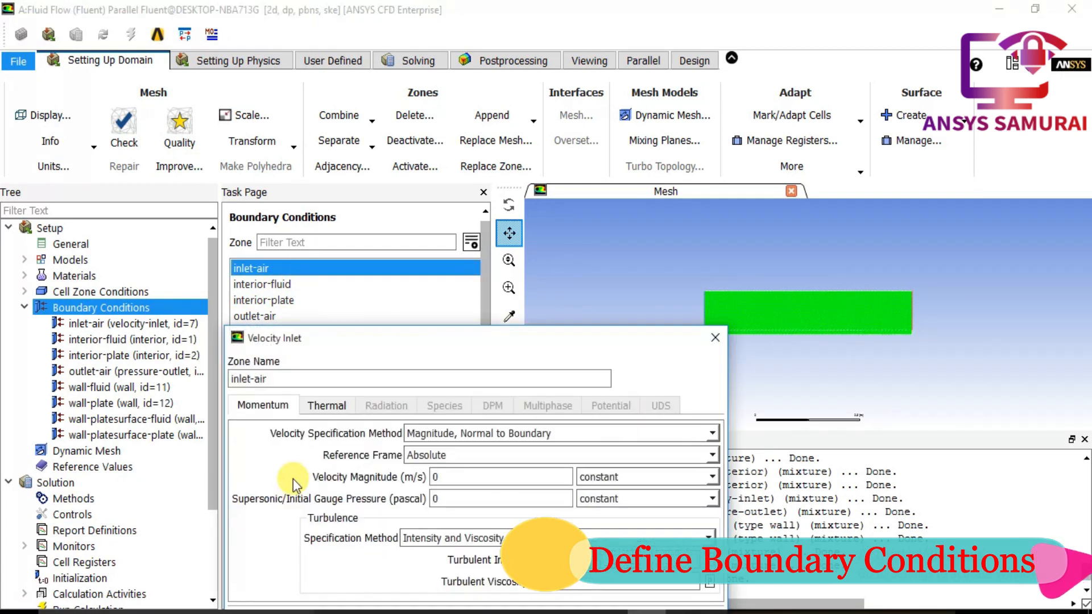
{"action": "left_click_drag", "start_coordinate": [374, 345], "coordinate": [388, 144]}
{"action": "left_click", "coordinate": [452, 277]}
{"action": "type", "text": "0.5"}
{"action": "left_click", "coordinate": [341, 204]}
{"action": "double_click", "coordinate": [350, 233]}
{"action": "left_click", "coordinate": [445, 426]}
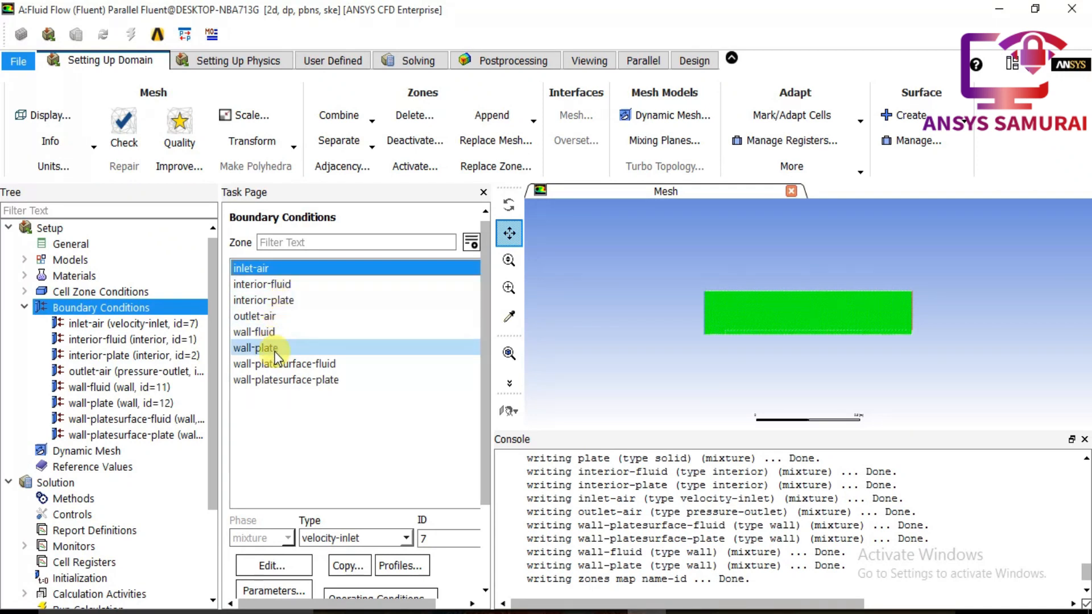
Step: Give the wall-platesurface-plate boundary a Temperature thermal condition of 400 K
{"action": "left_click", "coordinate": [275, 379]}
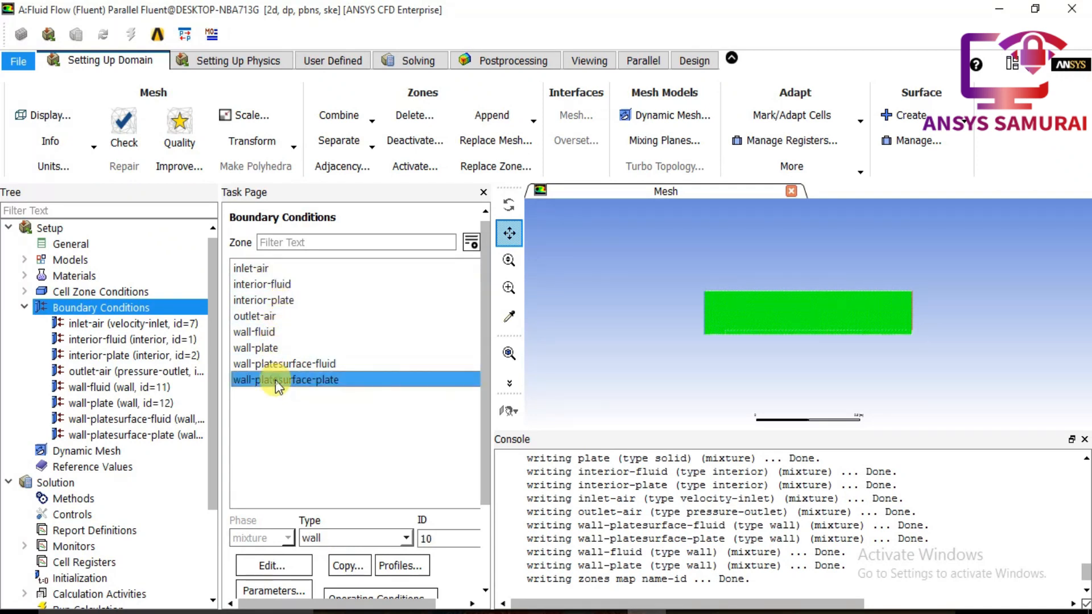
{"action": "double_click", "coordinate": [275, 380]}
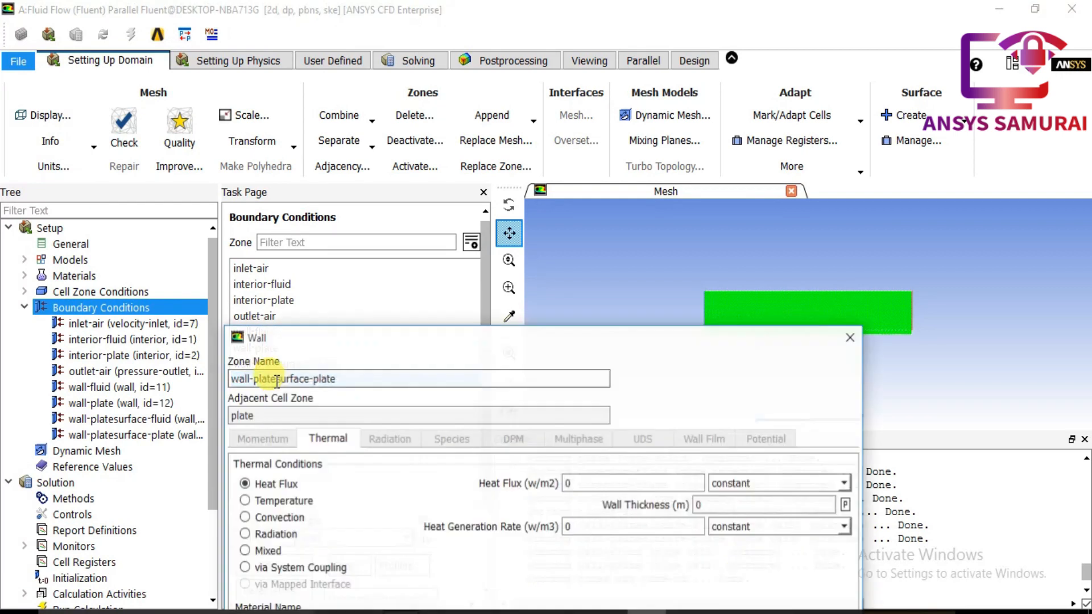
{"action": "left_click_drag", "start_coordinate": [390, 335], "coordinate": [465, 118]}
{"action": "left_click", "coordinate": [345, 284]}
{"action": "double_click", "coordinate": [655, 267]}
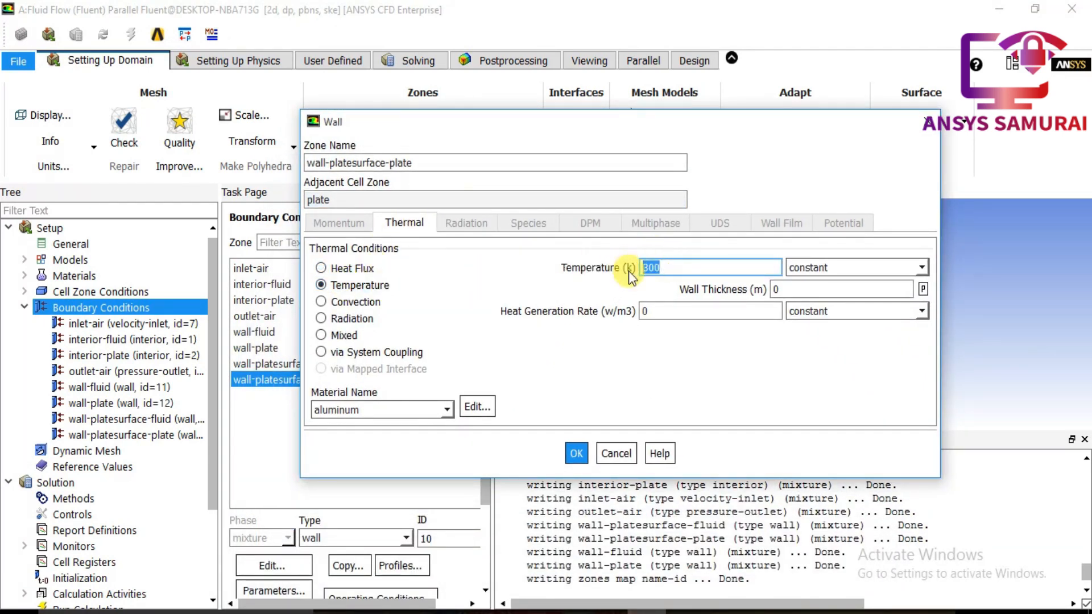
{"action": "type", "text": "400"}
{"action": "left_click", "coordinate": [576, 454]}
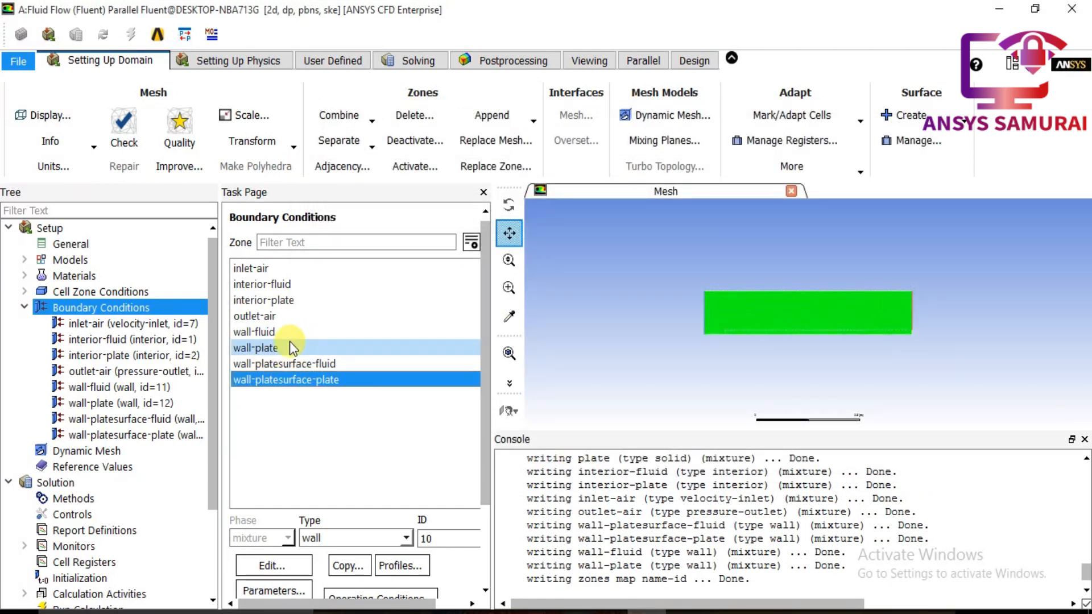
{"action": "mouse_move", "coordinate": [484, 336]}
{"action": "left_mouse_down"}
{"action": "mouse_move", "coordinate": [484, 360]}
{"action": "mouse_move", "coordinate": [489, 335]}
{"action": "left_mouse_up"}
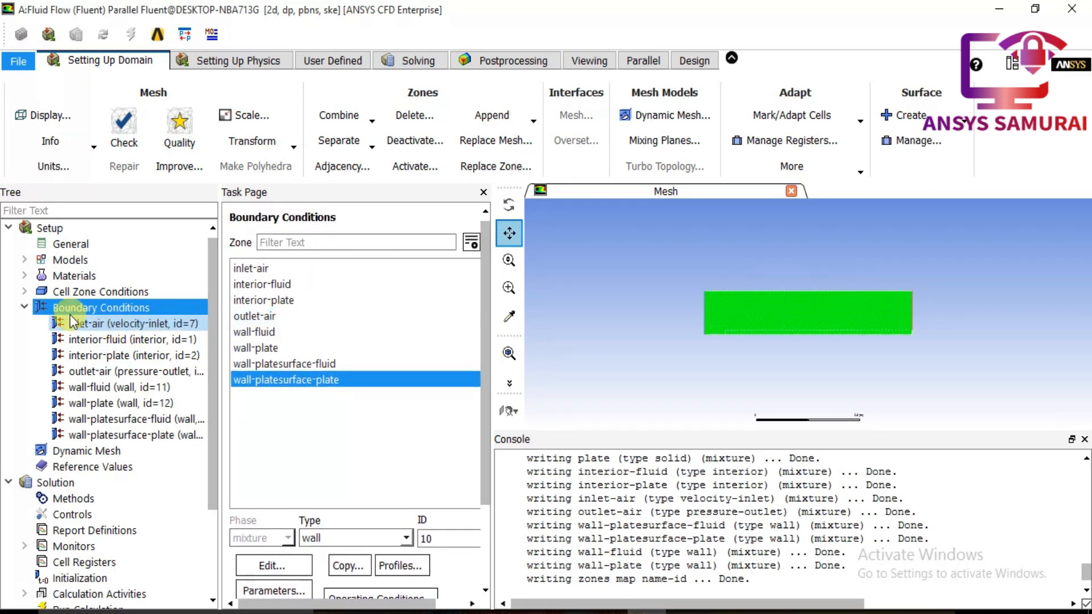
Step: Initialize the solution with Standard Initialization computed from inlet-air
{"action": "left_click", "coordinate": [24, 307]}
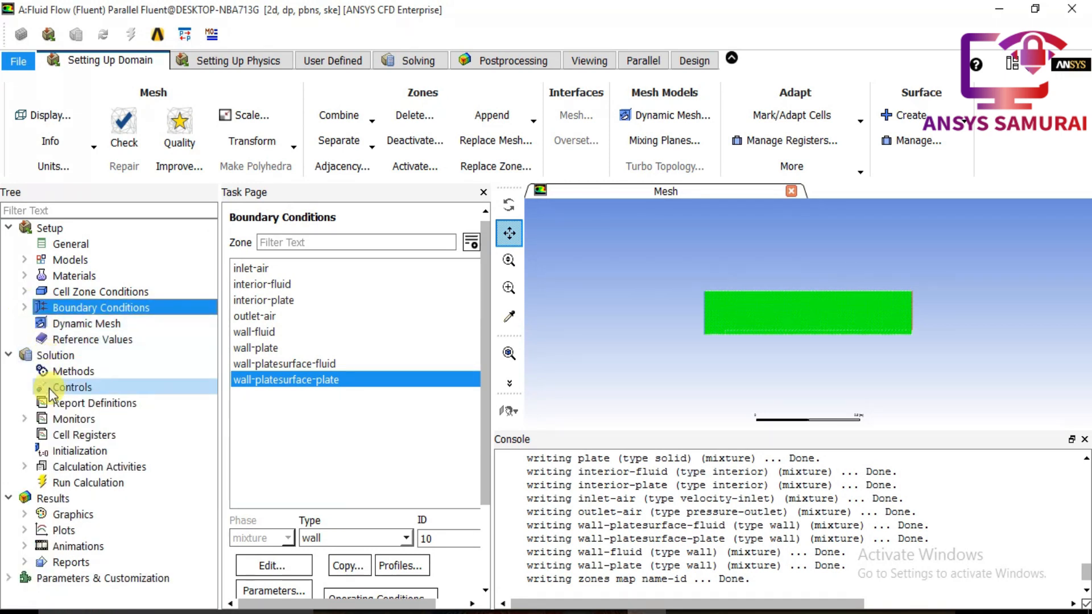
{"action": "left_click", "coordinate": [73, 450]}
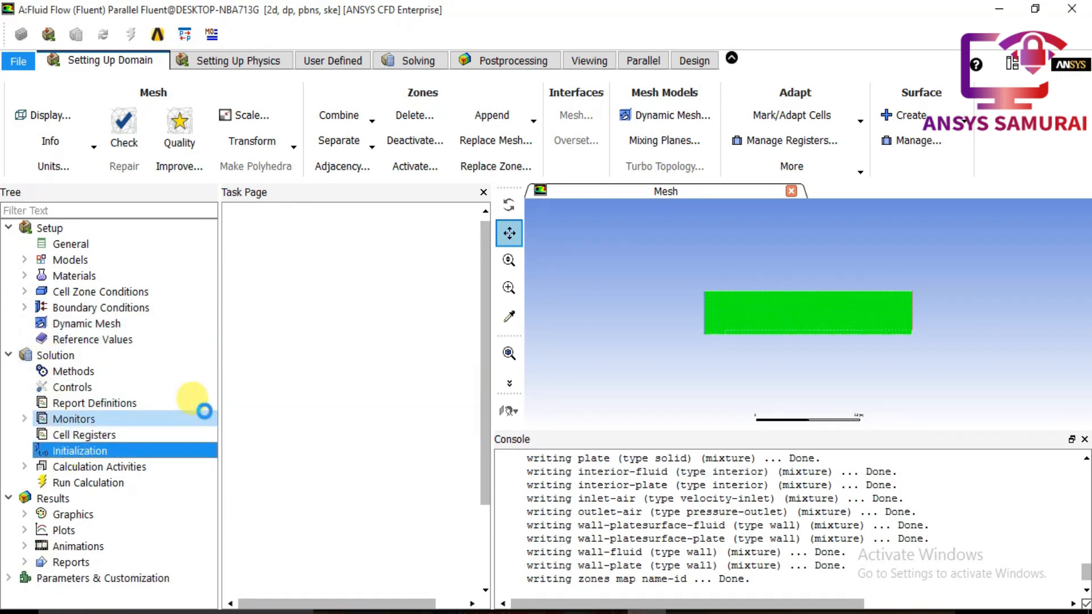
{"action": "left_click", "coordinate": [284, 269]}
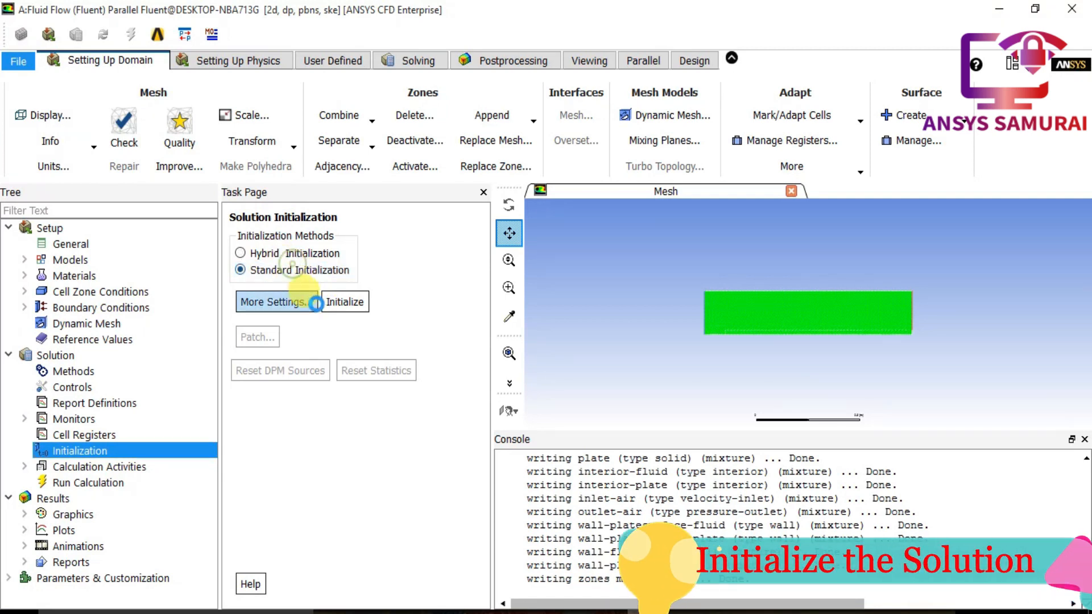
{"action": "left_click", "coordinate": [452, 311]}
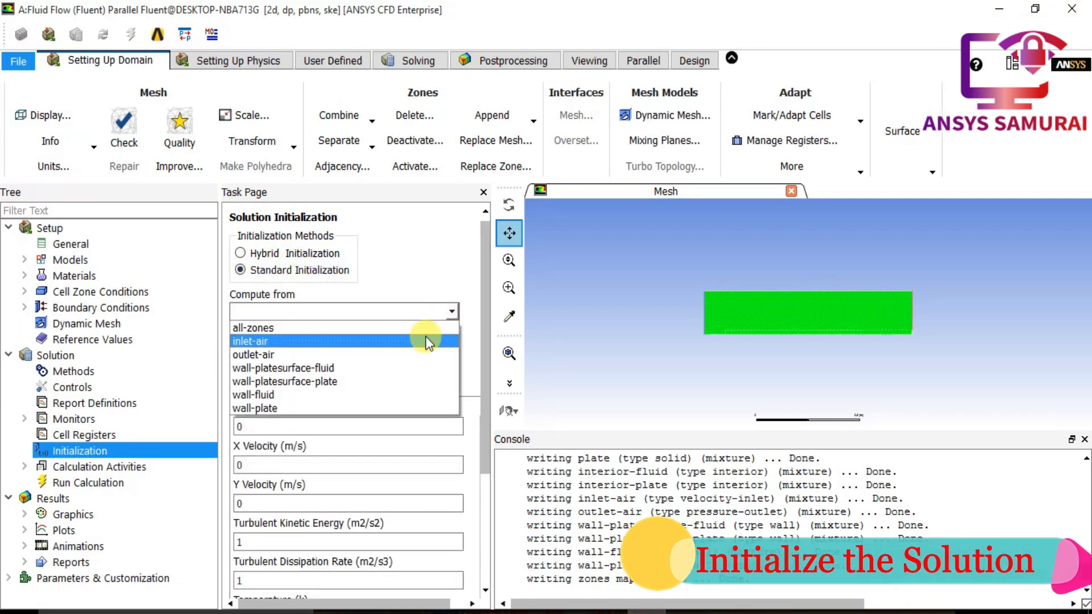
{"action": "left_click", "coordinate": [425, 341]}
{"action": "left_click_drag", "start_coordinate": [482, 325], "coordinate": [478, 459]}
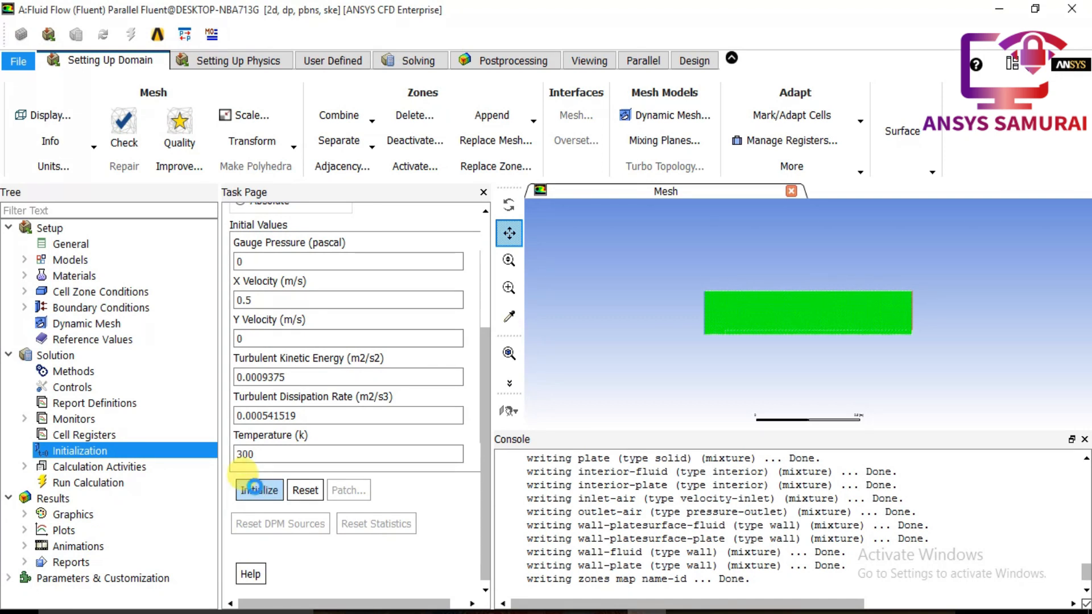
{"action": "left_click", "coordinate": [254, 487]}
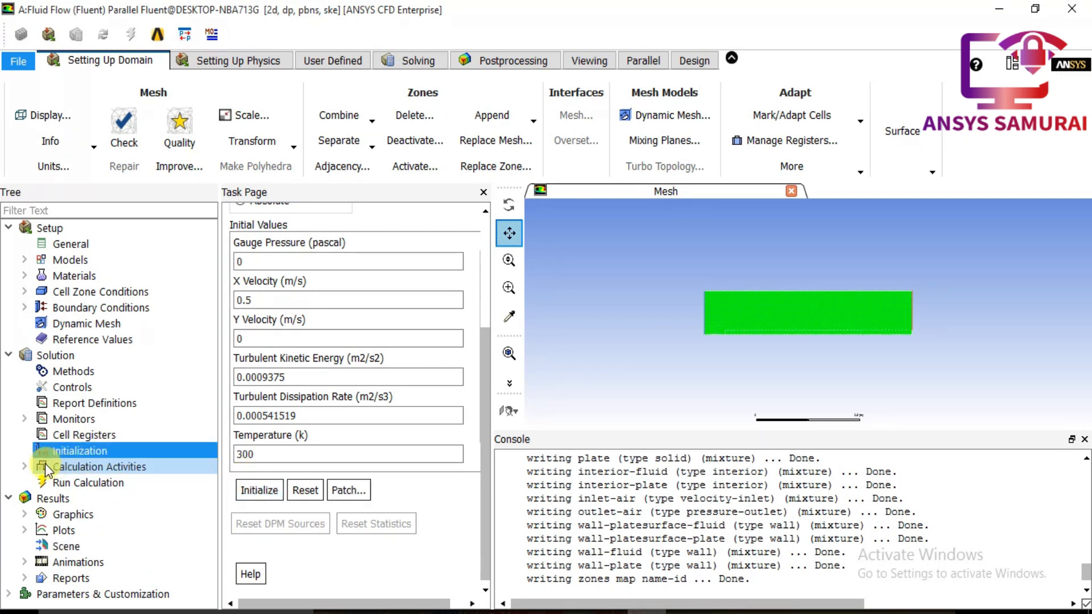
Step: Start a new solution animation definition under the calculation activities and add a contours object to it
{"action": "left_click", "coordinate": [25, 466]}
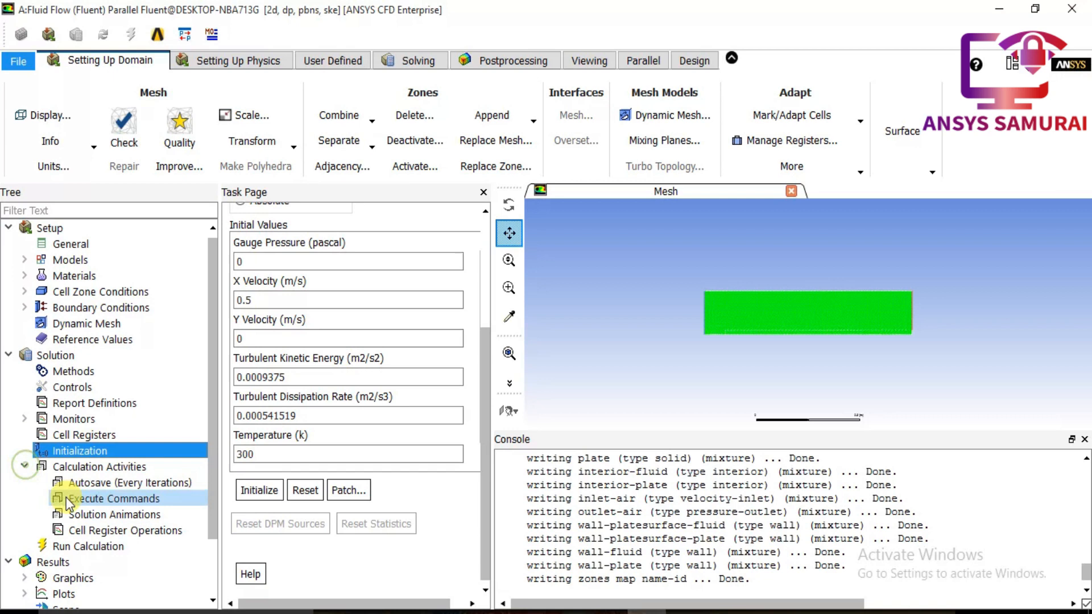
{"action": "double_click", "coordinate": [94, 514]}
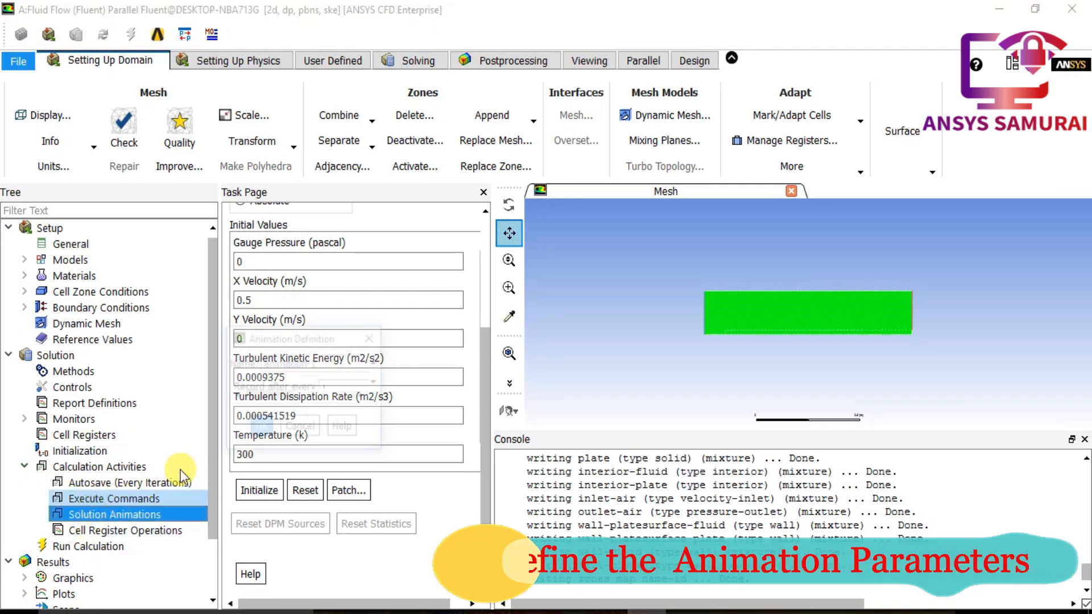
{"action": "left_click_drag", "start_coordinate": [364, 347], "coordinate": [368, 119]}
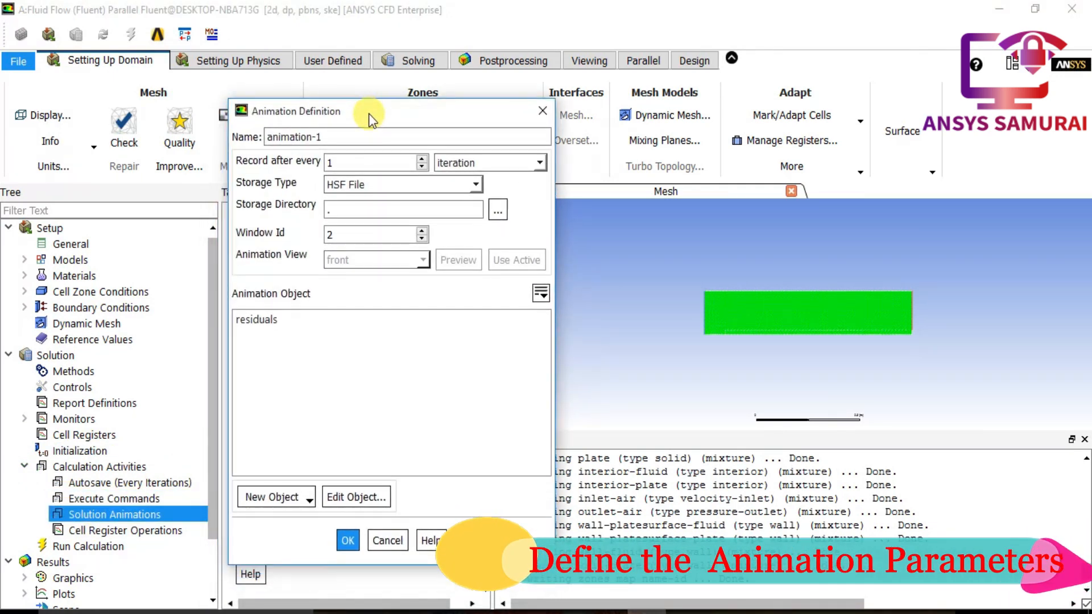
{"action": "left_click", "coordinate": [263, 499]}
{"action": "left_click", "coordinate": [276, 453]}
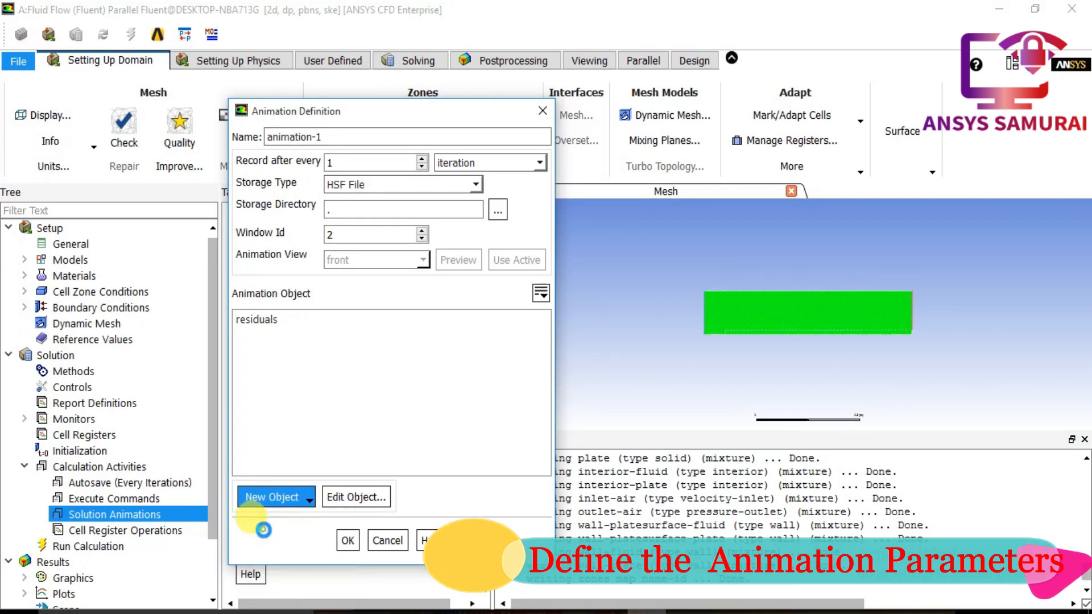
Step: Define a filled Velocity Magnitude contour on all surfaces, display it and assign it as the object of animation-1
{"action": "left_click_drag", "start_coordinate": [381, 329], "coordinate": [408, 148]}
{"action": "left_click", "coordinate": [265, 234]}
{"action": "left_click", "coordinate": [445, 238]}
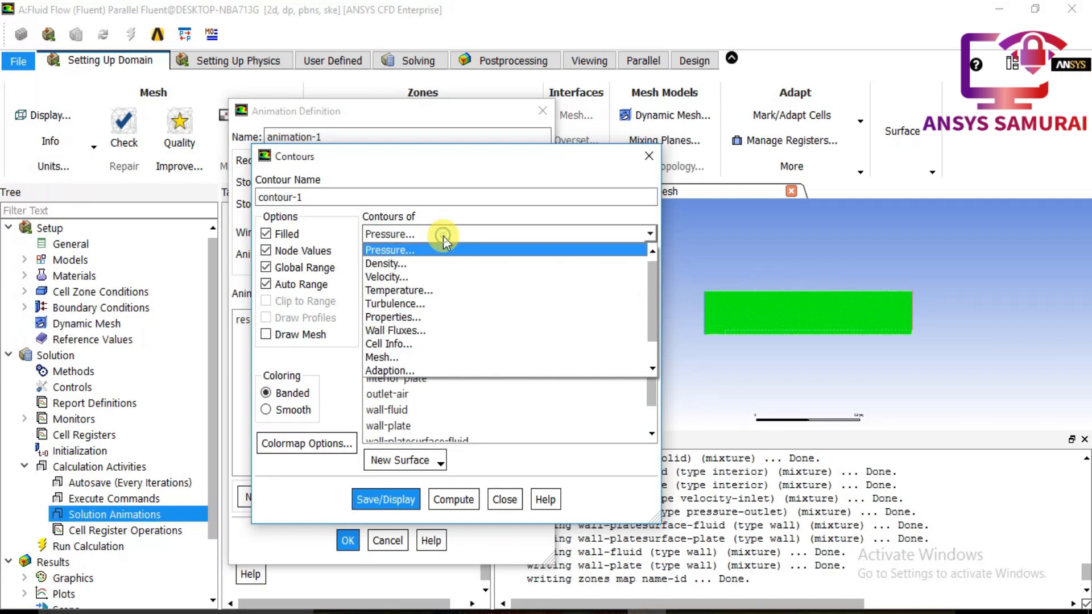
{"action": "left_click", "coordinate": [428, 277]}
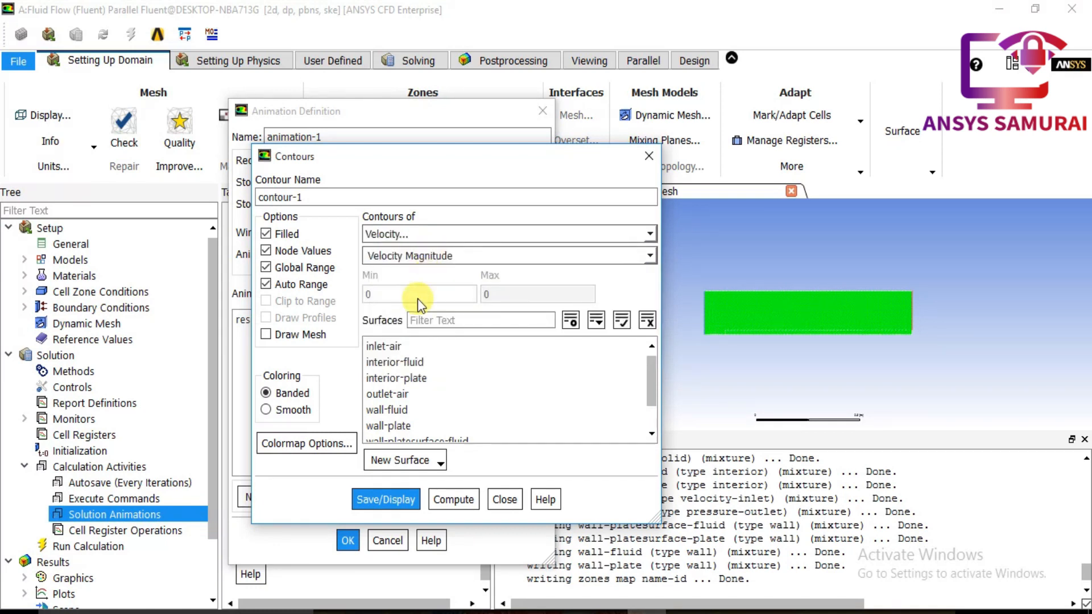
{"action": "left_click", "coordinate": [622, 320]}
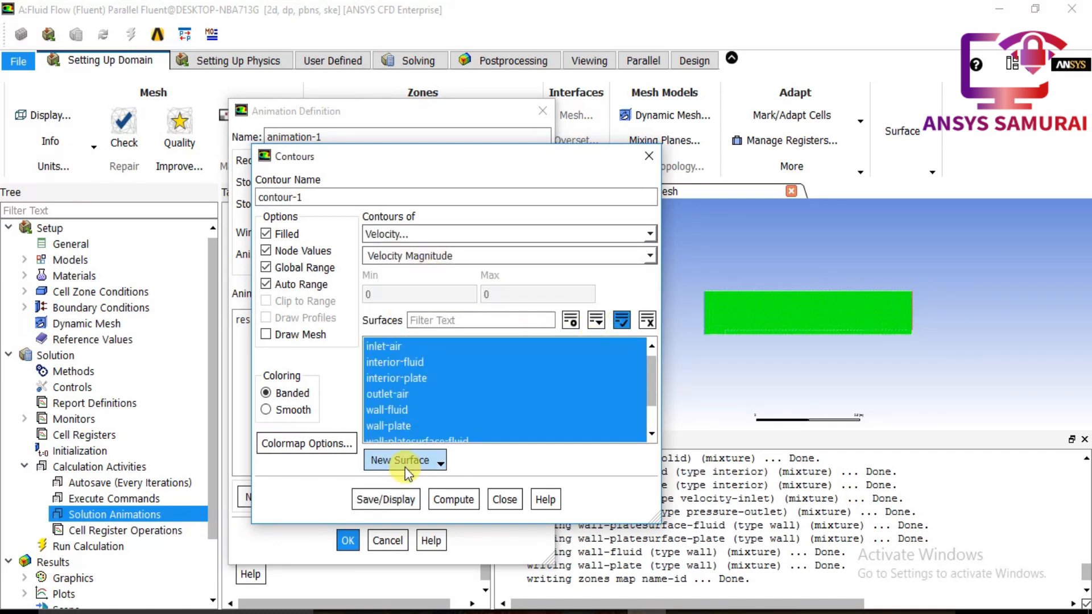
{"action": "left_click", "coordinate": [395, 502]}
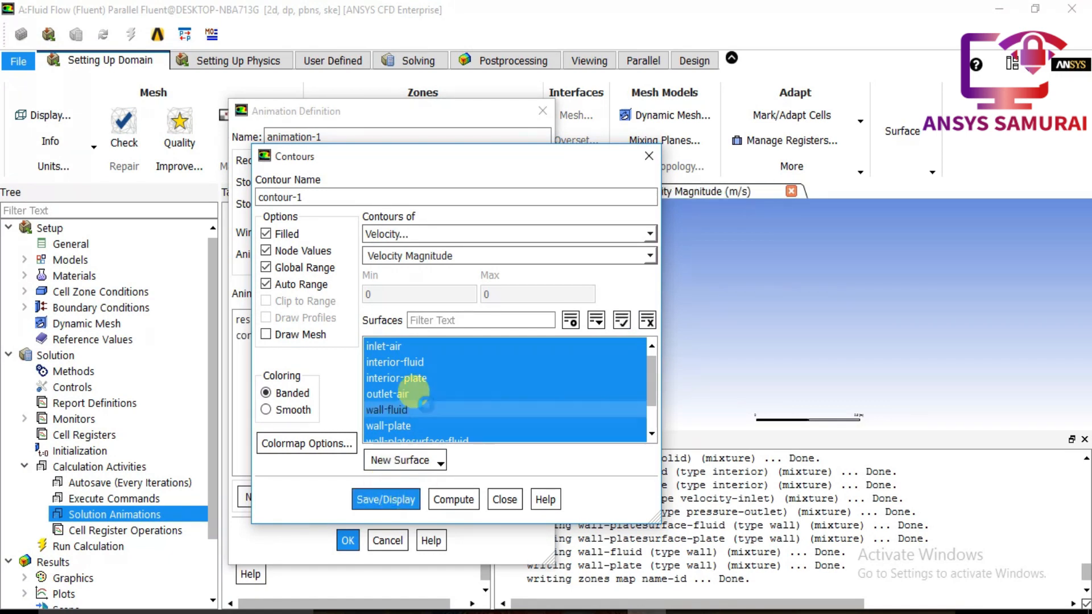
{"action": "left_click", "coordinate": [510, 504]}
{"action": "left_click", "coordinate": [261, 336]}
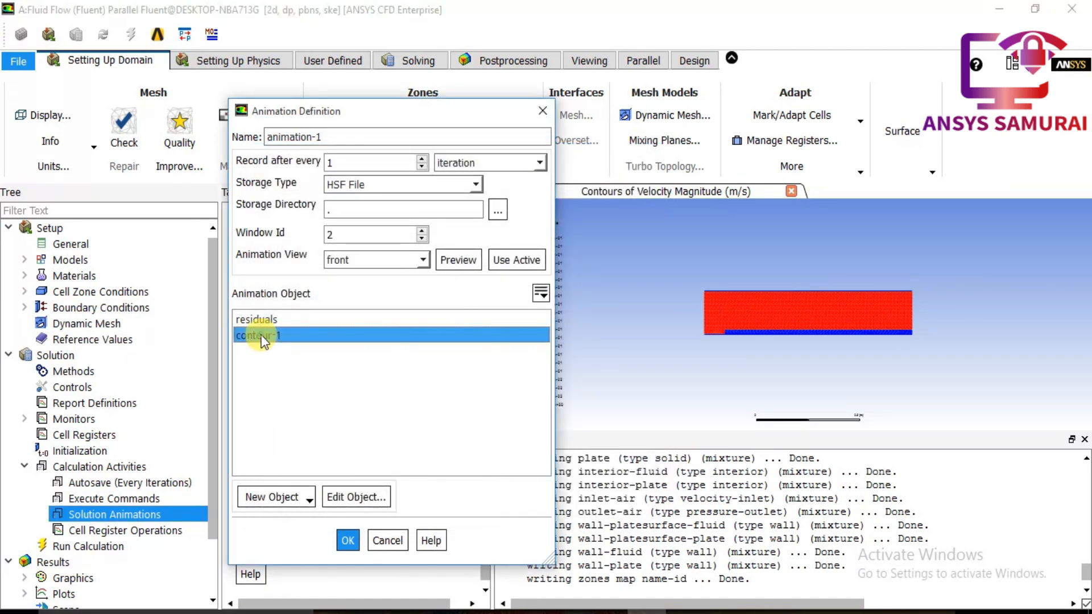
{"action": "left_click", "coordinate": [347, 540]}
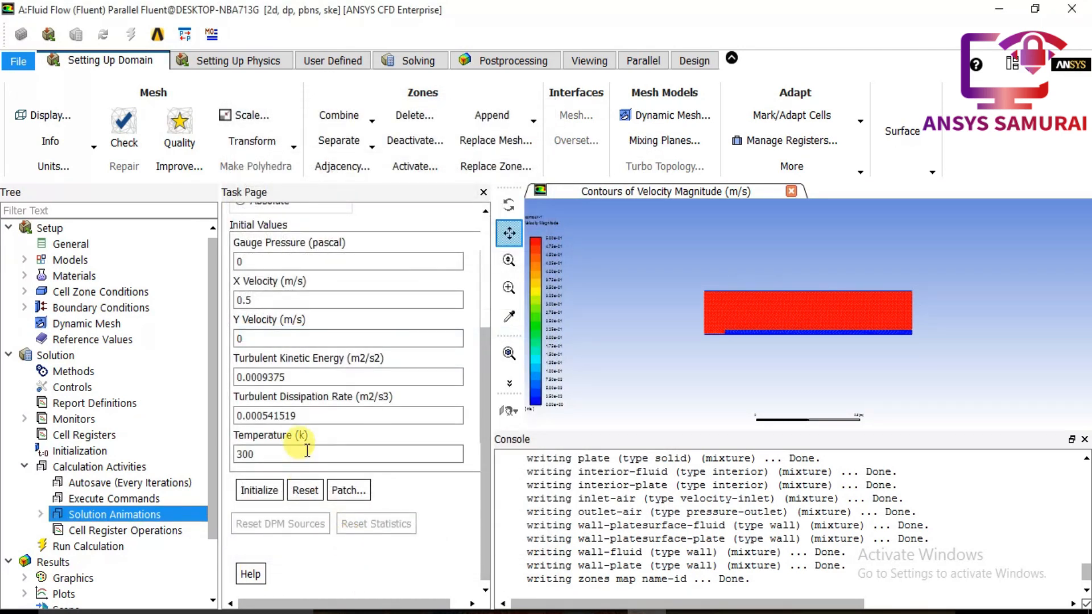
Step: Create a second solution animation that records a new filled Static Temperature contour on all surfaces
{"action": "double_click", "coordinate": [71, 517]}
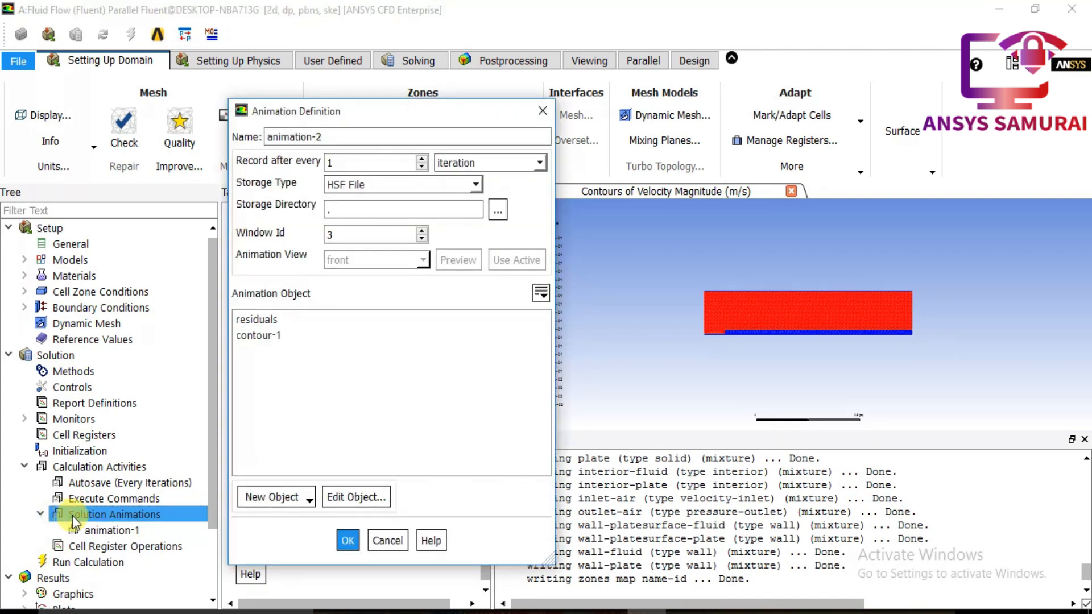
{"action": "left_click", "coordinate": [275, 496]}
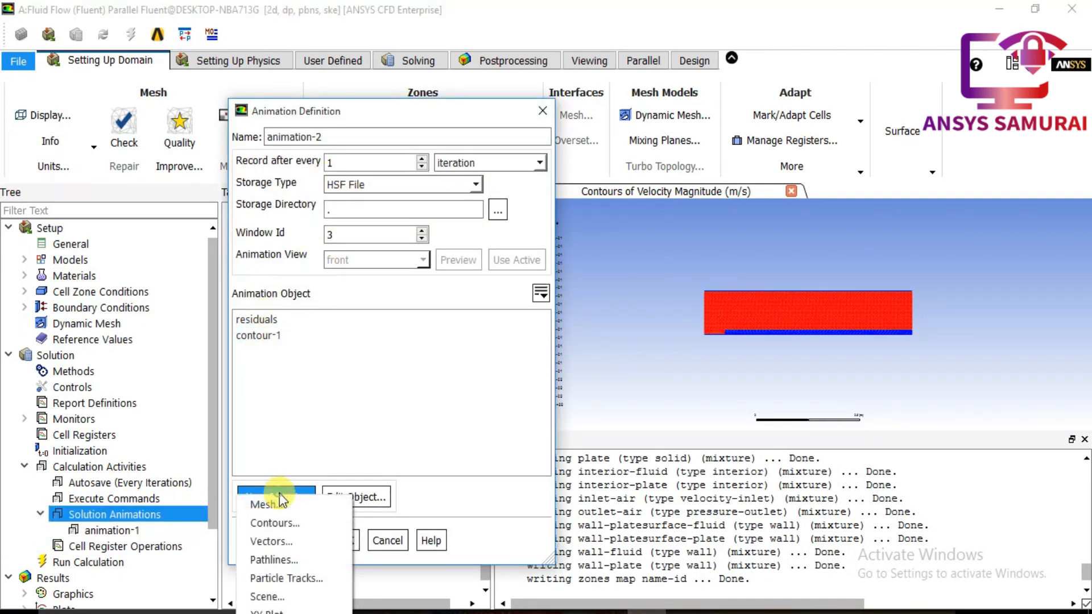
{"action": "left_click", "coordinate": [277, 526]}
{"action": "left_click", "coordinate": [267, 234]}
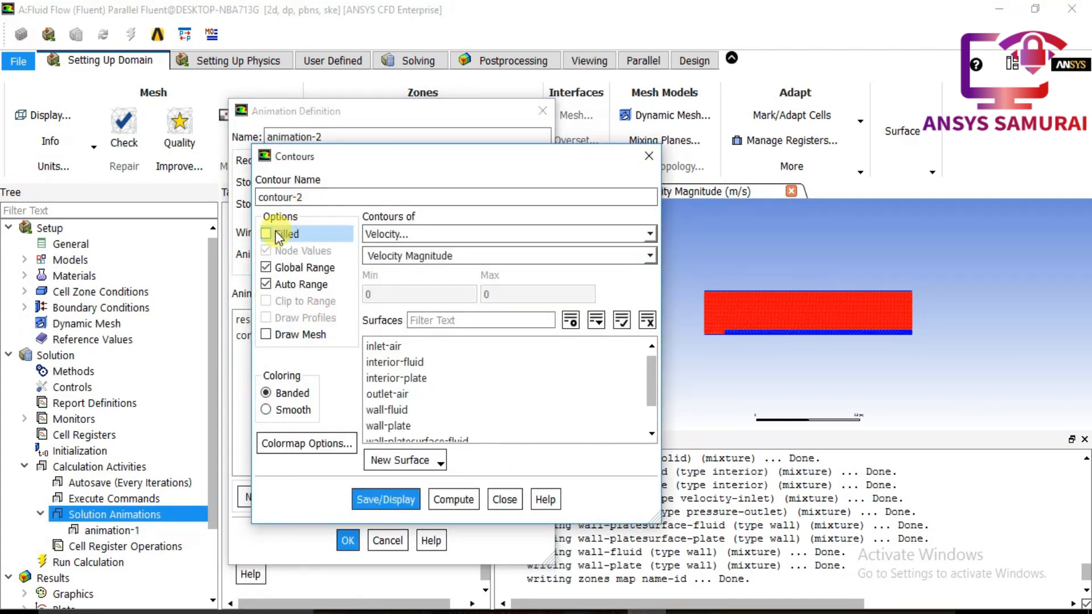
{"action": "left_click", "coordinate": [427, 233]}
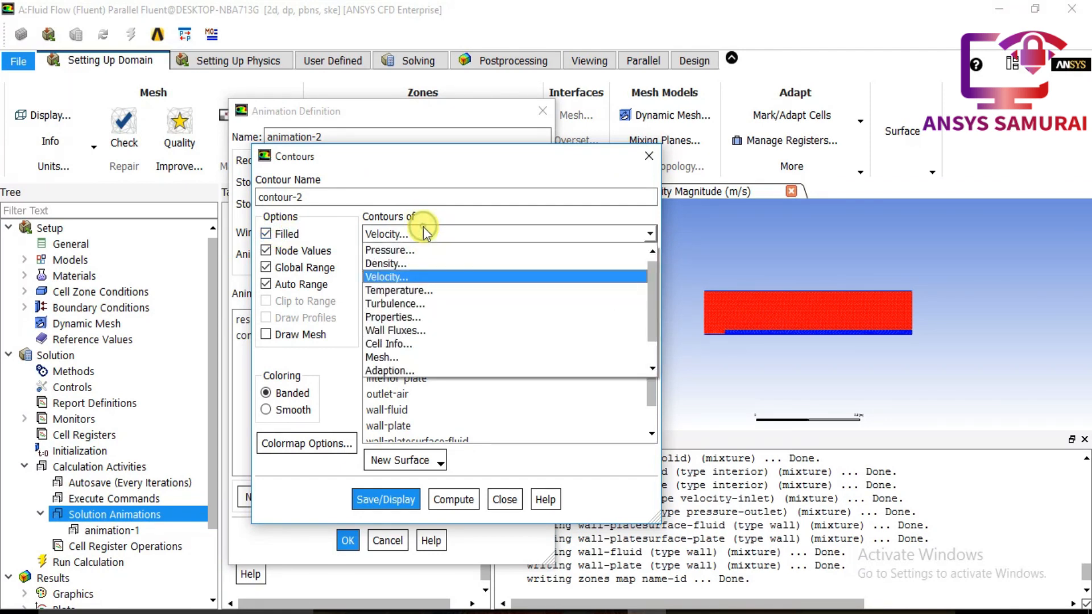
{"action": "left_click", "coordinate": [411, 290]}
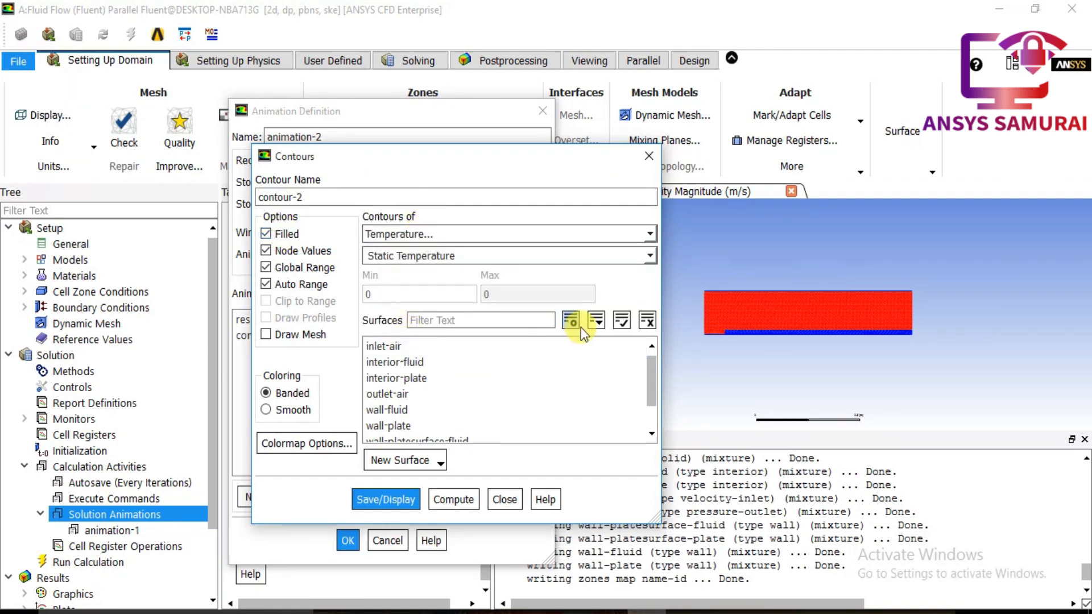
{"action": "left_click", "coordinate": [621, 321]}
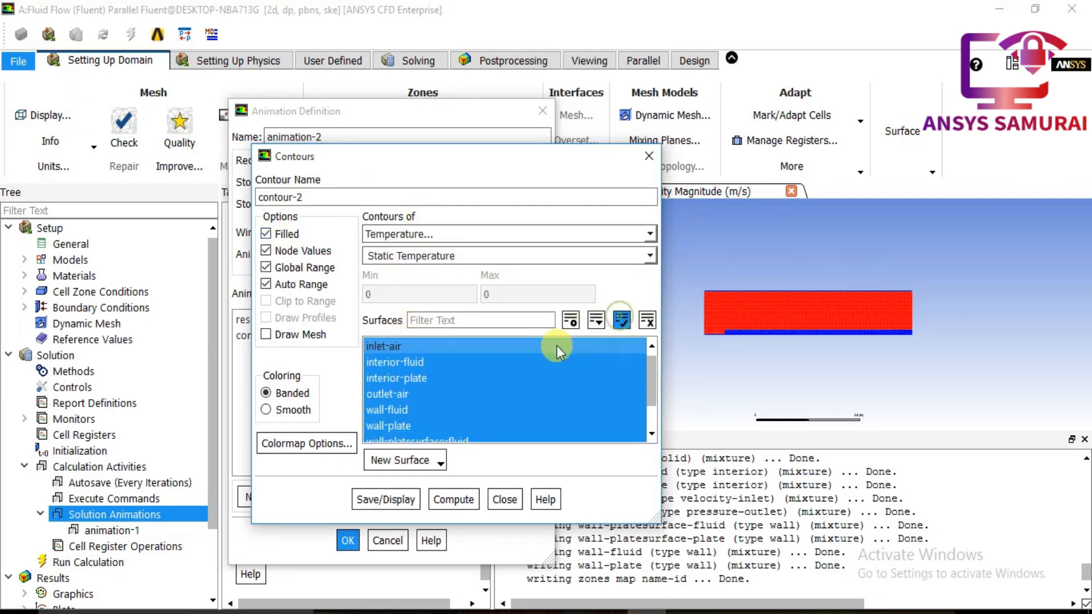
{"action": "left_click", "coordinate": [408, 501]}
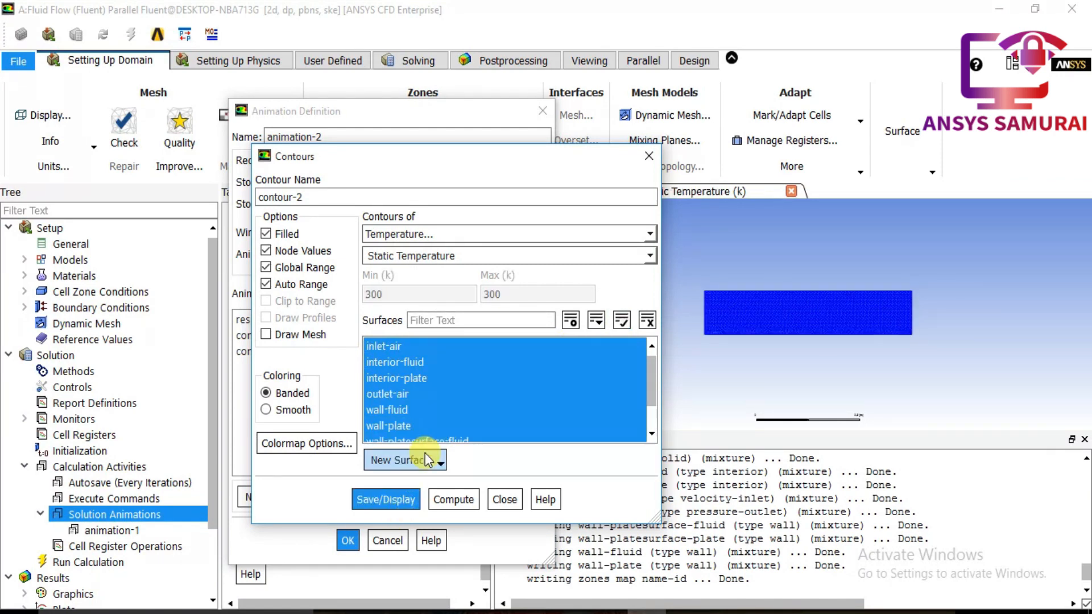
{"action": "left_click", "coordinate": [502, 500]}
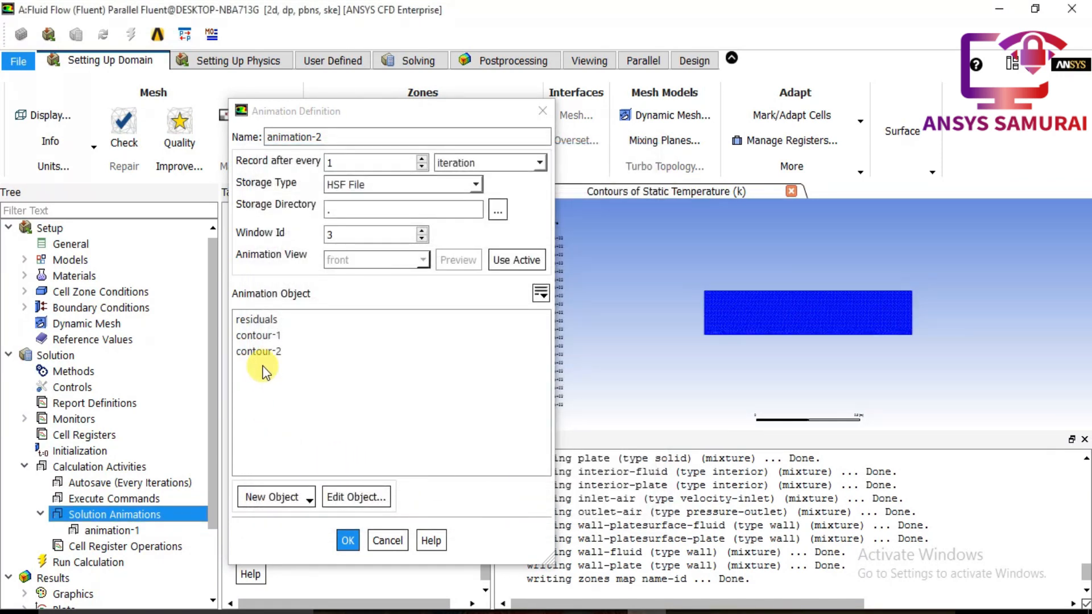
{"action": "left_click", "coordinate": [262, 354]}
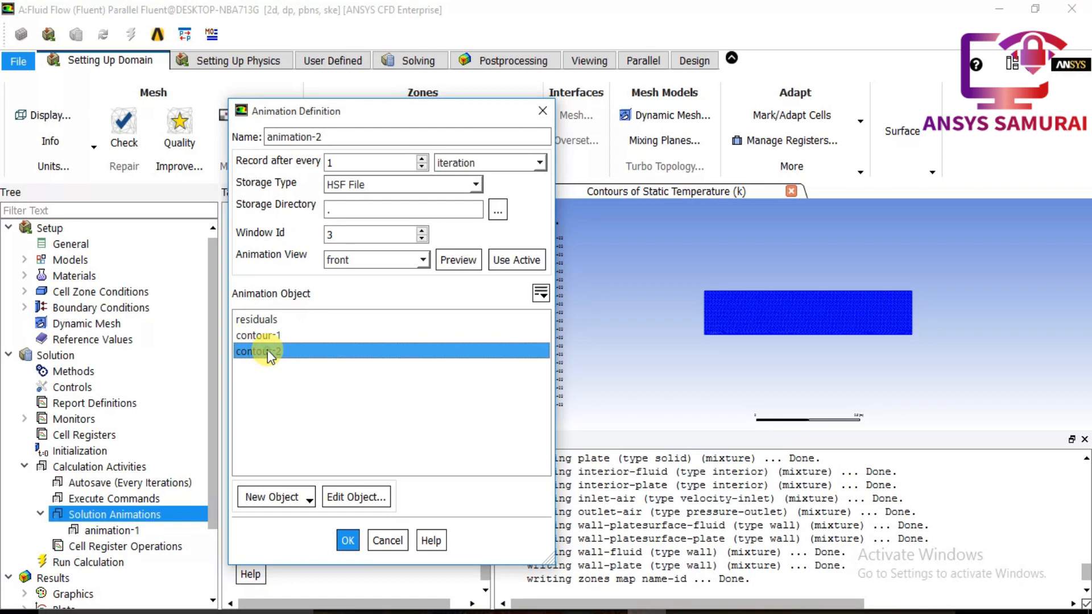
{"action": "left_click", "coordinate": [348, 541]}
Step: Set the number of iterations to 250 and run the calculation
{"action": "left_click_drag", "start_coordinate": [212, 487], "coordinate": [210, 569]}
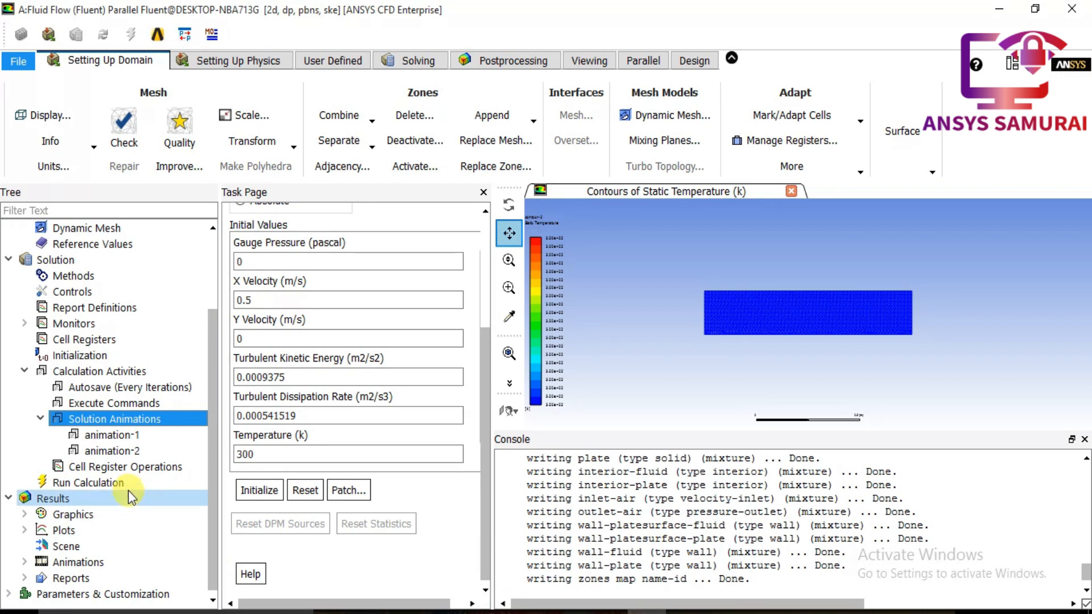
{"action": "left_click", "coordinate": [114, 483]}
{"action": "double_click", "coordinate": [257, 310]}
{"action": "type", "text": "250"}
{"action": "left_click", "coordinate": [252, 416]}
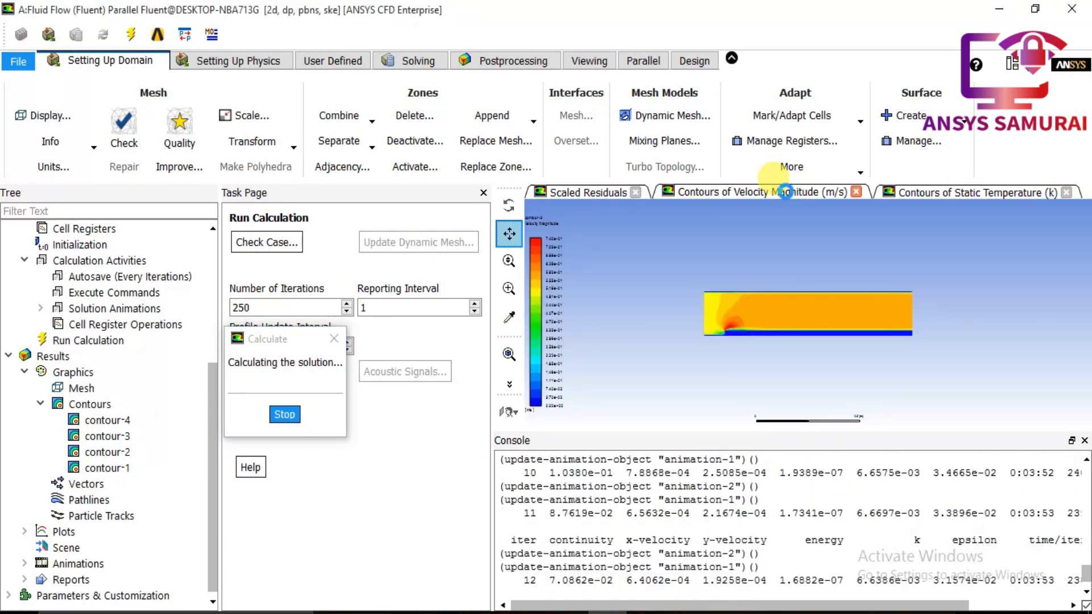
Step: View the scaled residuals plot, dismiss the calculation notice and check the console for the convergence line
{"action": "left_click", "coordinate": [593, 191]}
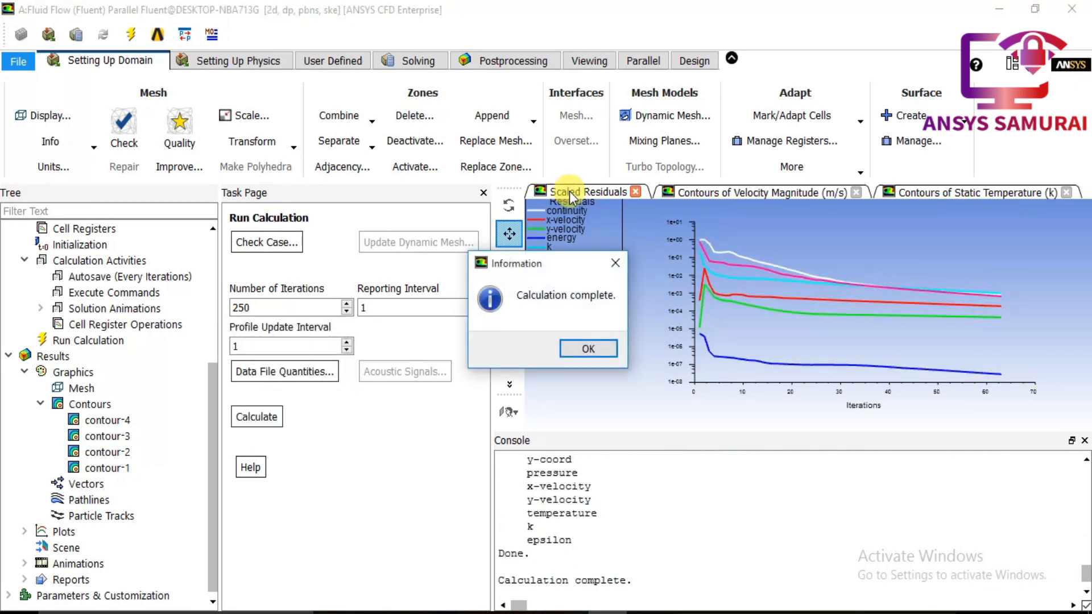
{"action": "left_click", "coordinate": [598, 350]}
{"action": "scroll", "coordinate": [591, 506], "scroll_direction": "up", "scroll_amount": 3}
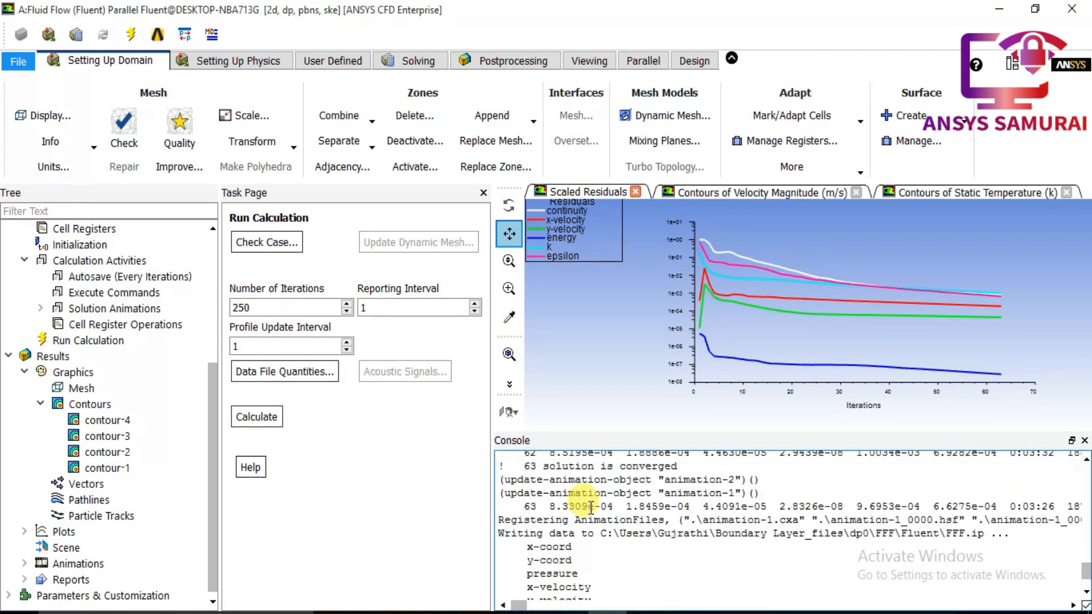
{"action": "mouse_move", "coordinate": [537, 472]}
{"action": "left_mouse_down"}
{"action": "mouse_move", "coordinate": [657, 461]}
{"action": "mouse_move", "coordinate": [502, 455]}
{"action": "mouse_move", "coordinate": [521, 485]}
{"action": "left_mouse_up"}
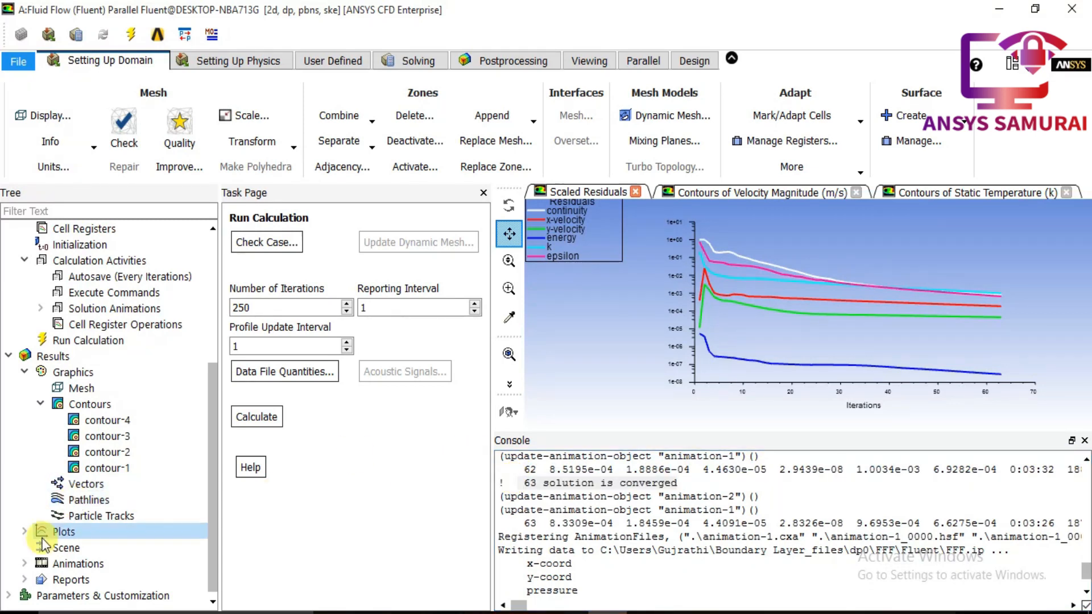
Step: Open the solution animation playback and play animation-2 with an increased replay speed
{"action": "double_click", "coordinate": [65, 561]}
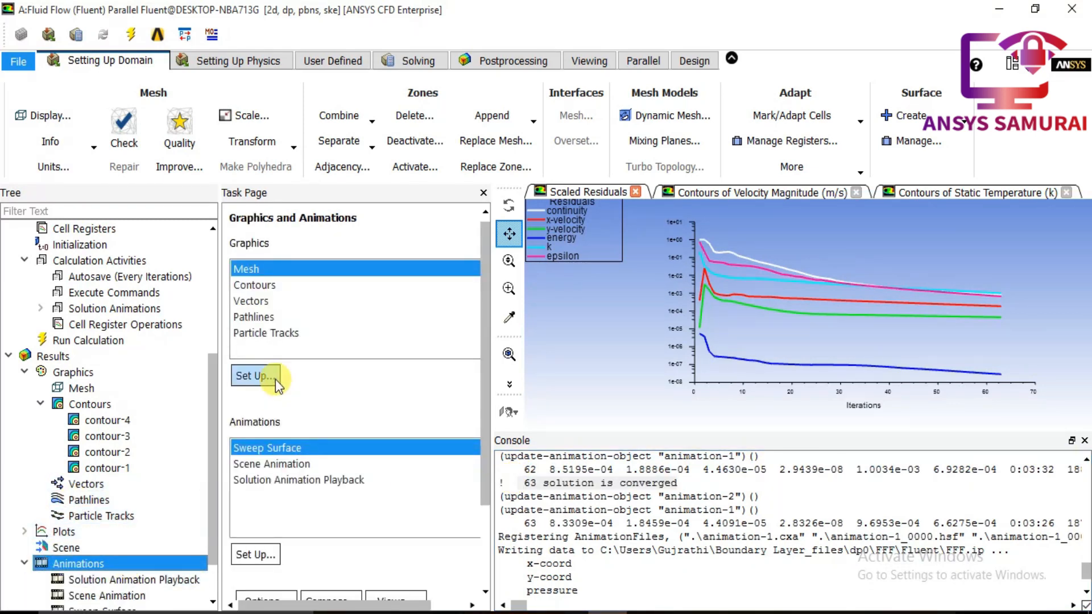
{"action": "left_click", "coordinate": [108, 579]}
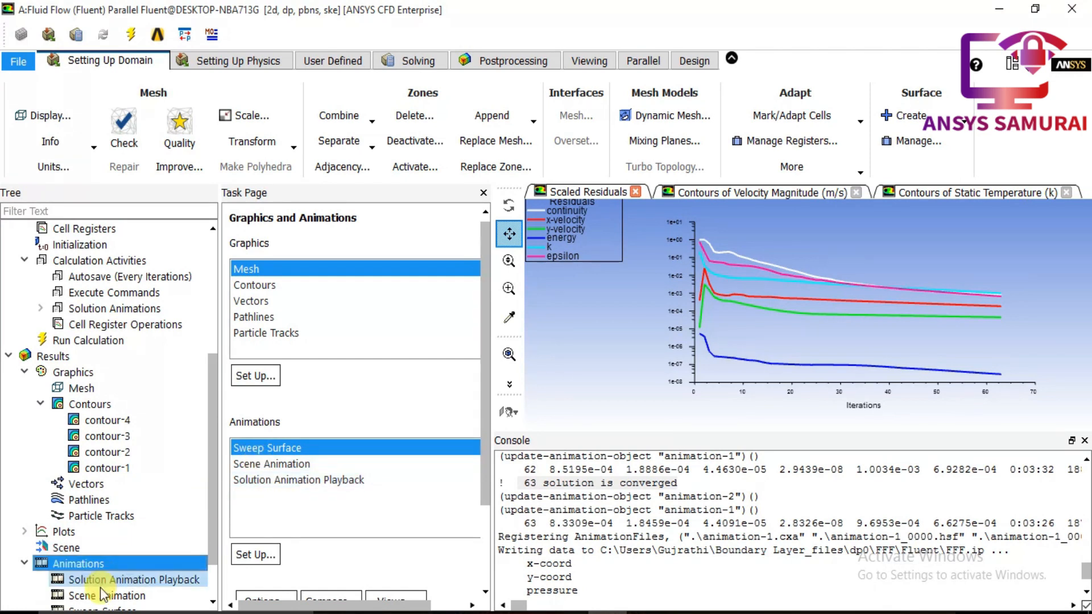
{"action": "scroll", "coordinate": [108, 566], "scroll_direction": "down", "scroll_amount": 1}
{"action": "double_click", "coordinate": [117, 526]}
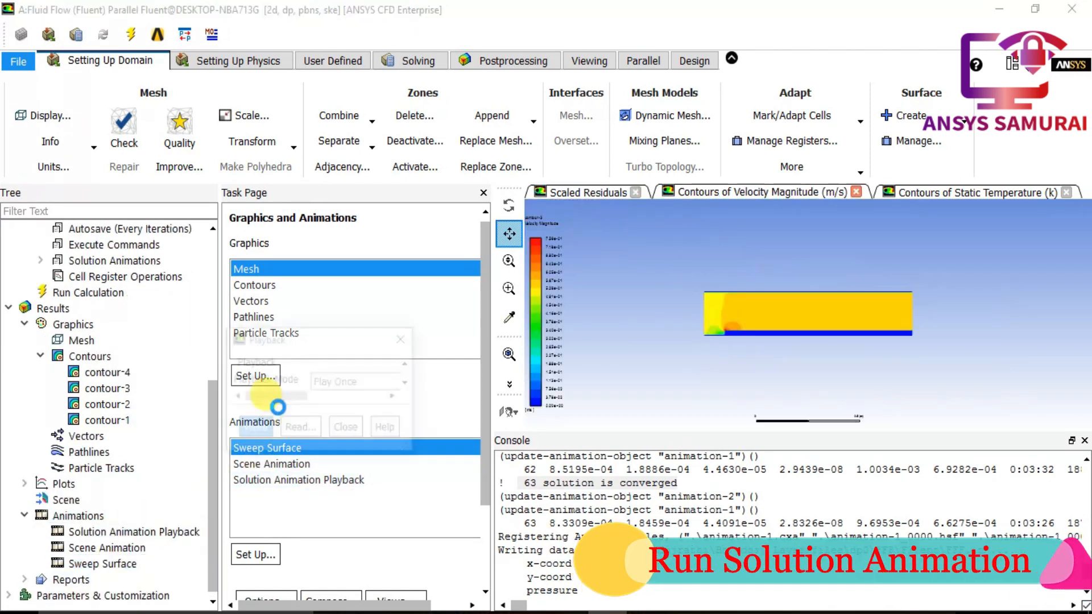
{"action": "left_click_drag", "start_coordinate": [359, 341], "coordinate": [340, 210]}
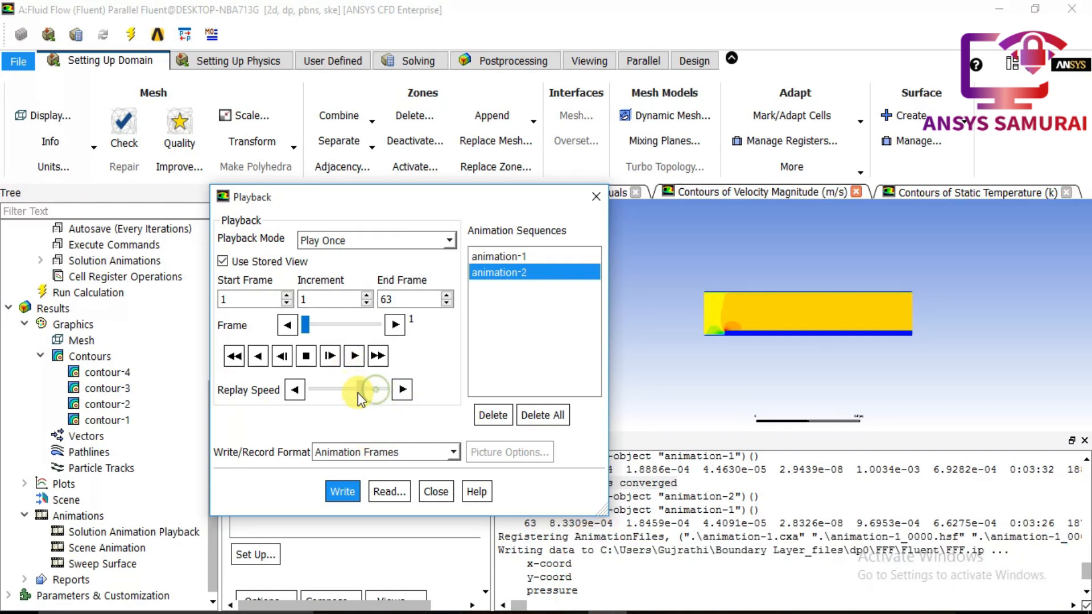
{"action": "left_click", "coordinate": [353, 355]}
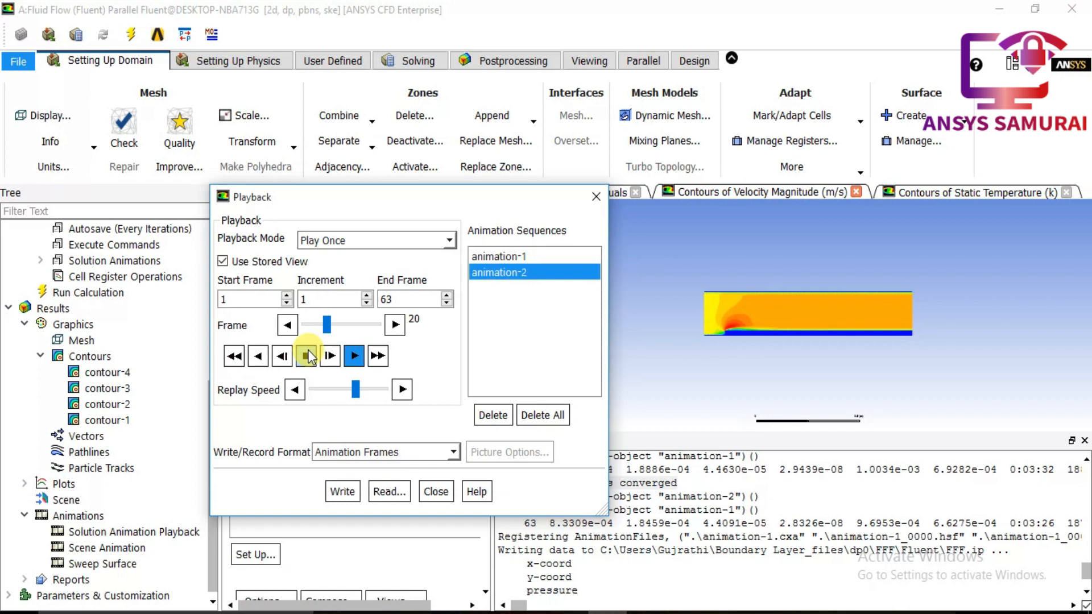
{"action": "left_click_drag", "start_coordinate": [355, 390], "coordinate": [373, 391]}
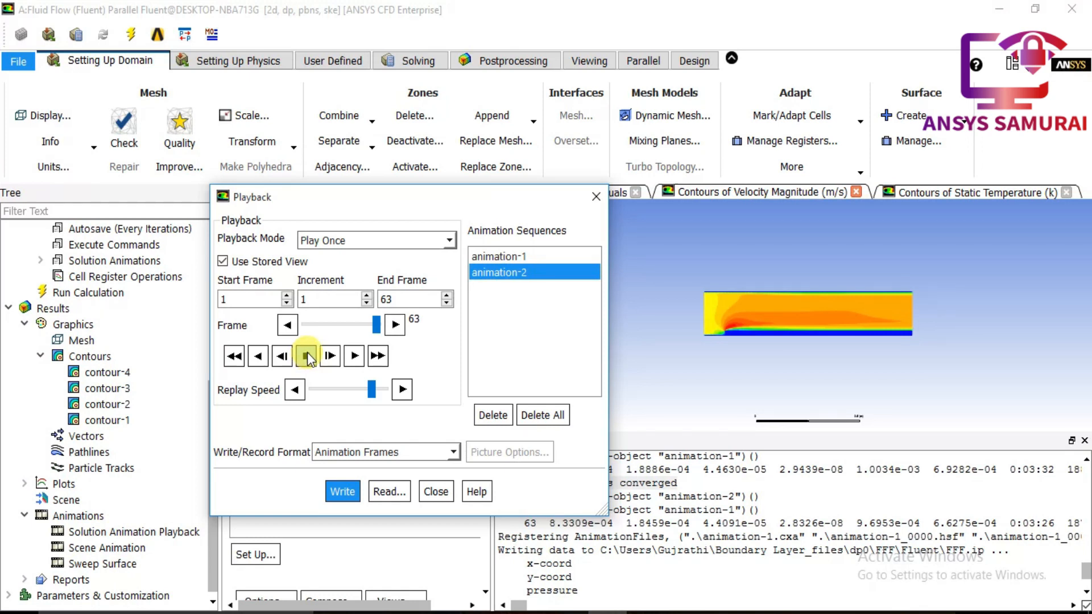
Step: Play animation-1 with an increased replay speed and close the playback window
{"action": "left_click", "coordinate": [503, 257]}
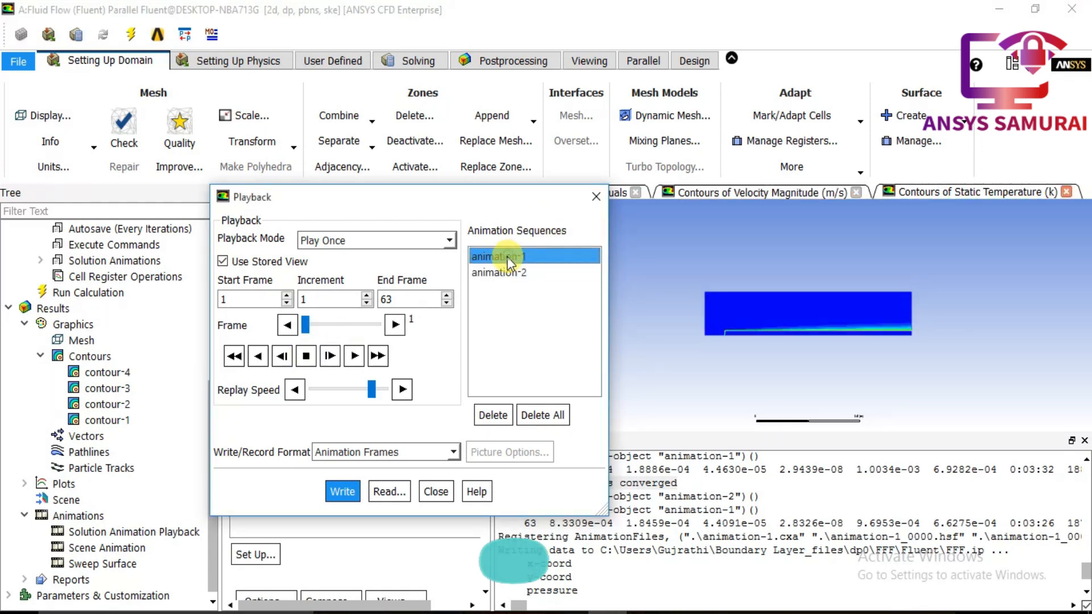
{"action": "left_click", "coordinate": [356, 356]}
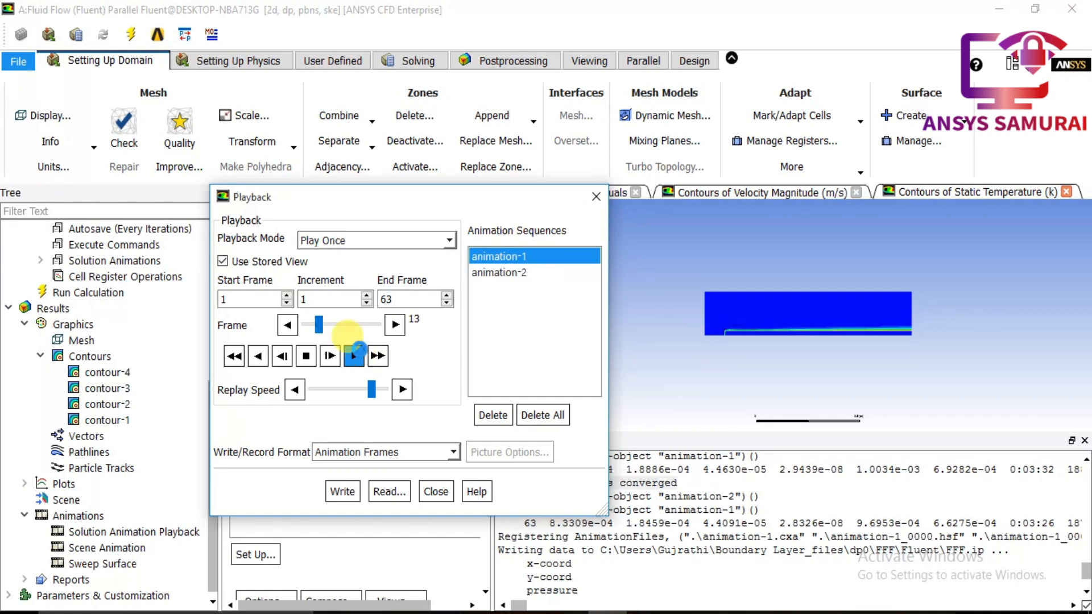
{"action": "left_click_drag", "start_coordinate": [373, 390], "coordinate": [376, 390]}
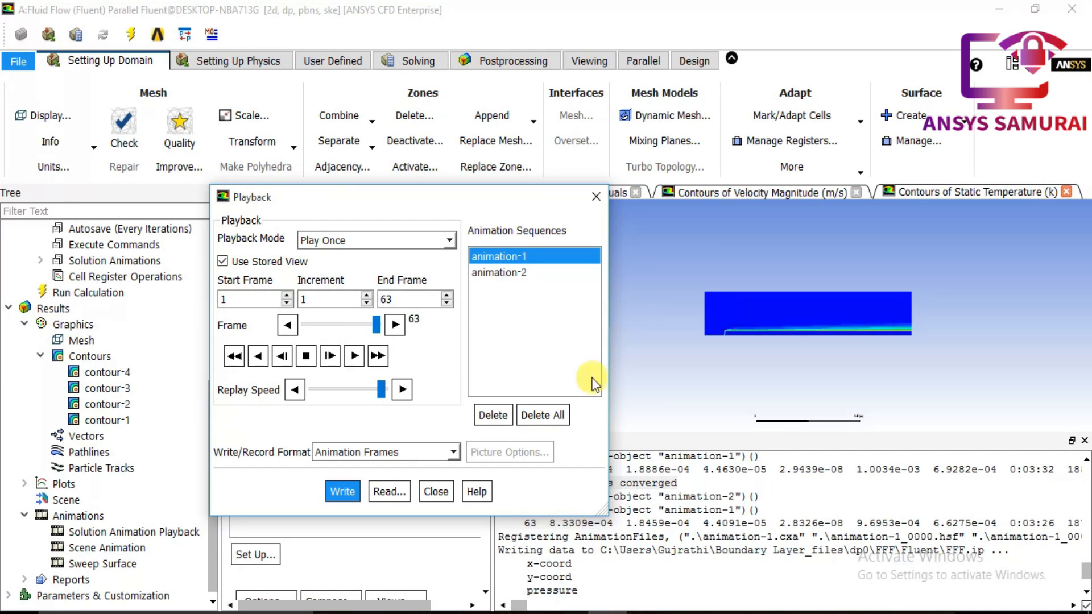
{"action": "left_click", "coordinate": [434, 491]}
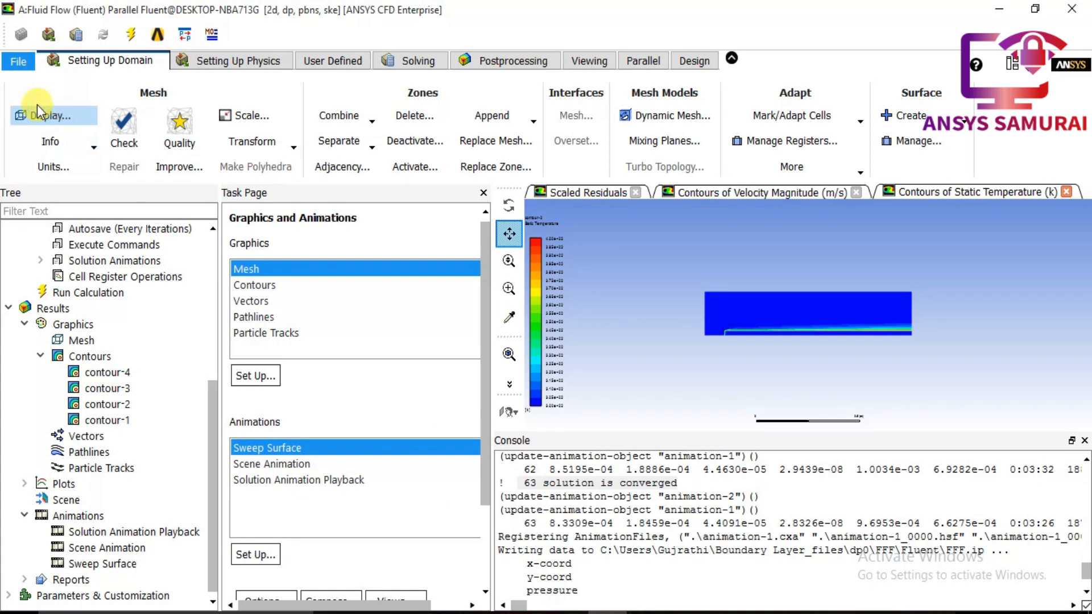
Step: Close Fluent and open the Results cell of the Fluid Flow system in CFD-Post from Workbench
{"action": "left_click", "coordinate": [19, 62]}
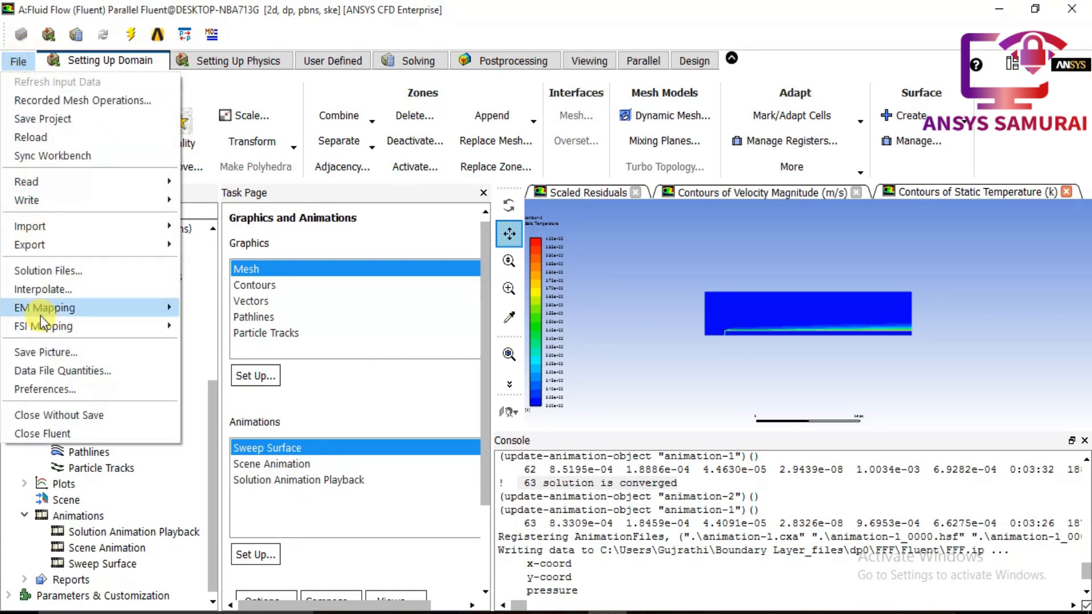
{"action": "left_click", "coordinate": [46, 435]}
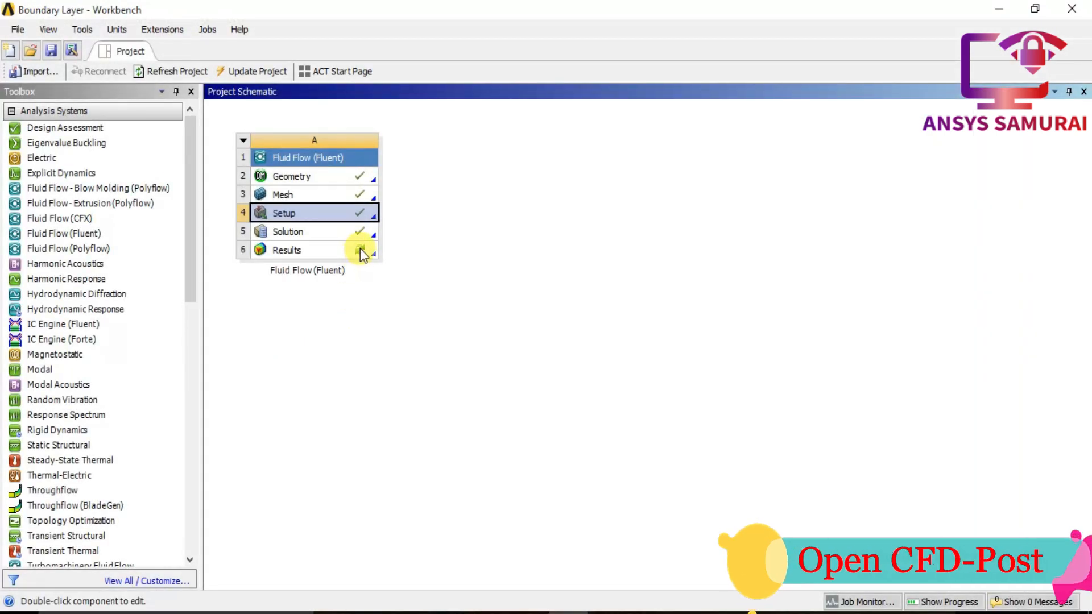
{"action": "left_click", "coordinate": [360, 251]}
{"action": "right_click", "coordinate": [361, 250]}
{"action": "left_click", "coordinate": [375, 258]}
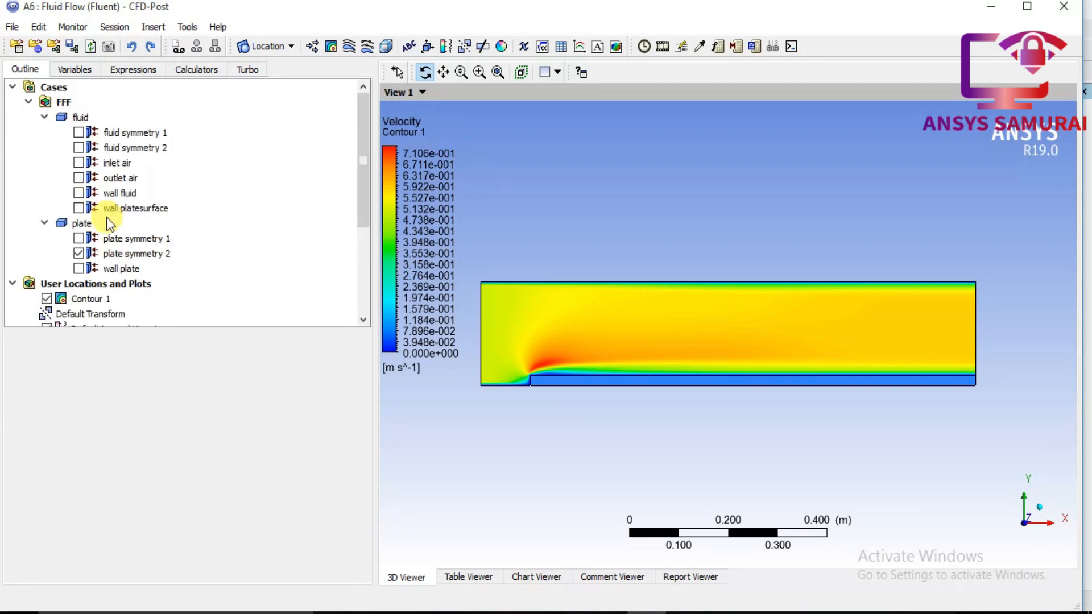
Step: Hide Contour 1 under the user locations and plots
{"action": "scroll", "coordinate": [57, 242], "scroll_direction": "down", "scroll_amount": 1}
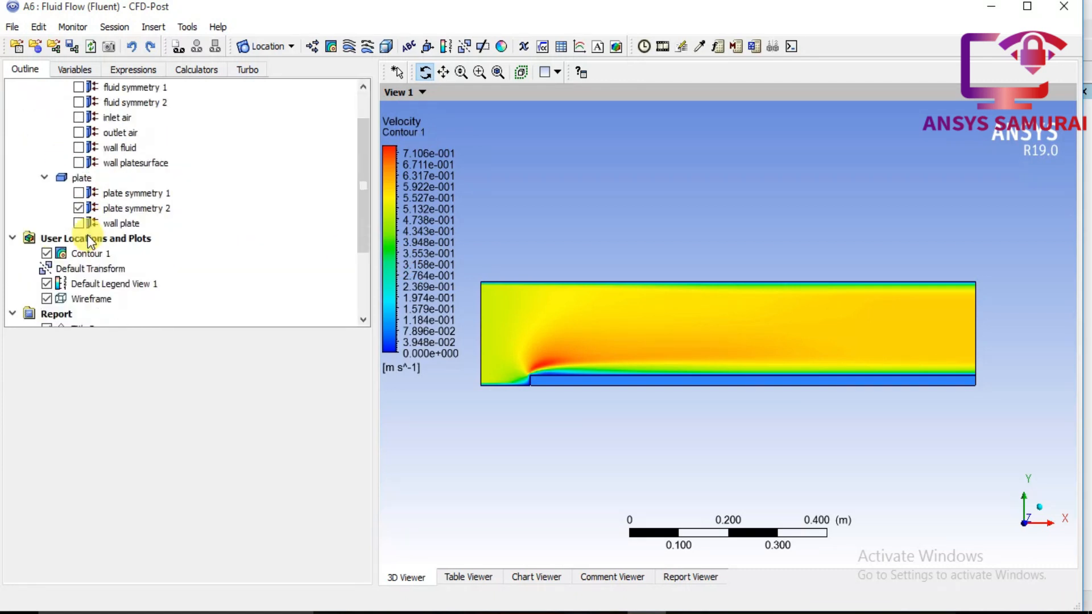
{"action": "left_click", "coordinate": [46, 253]}
{"action": "scroll", "coordinate": [228, 233], "scroll_direction": "up", "scroll_amount": 1}
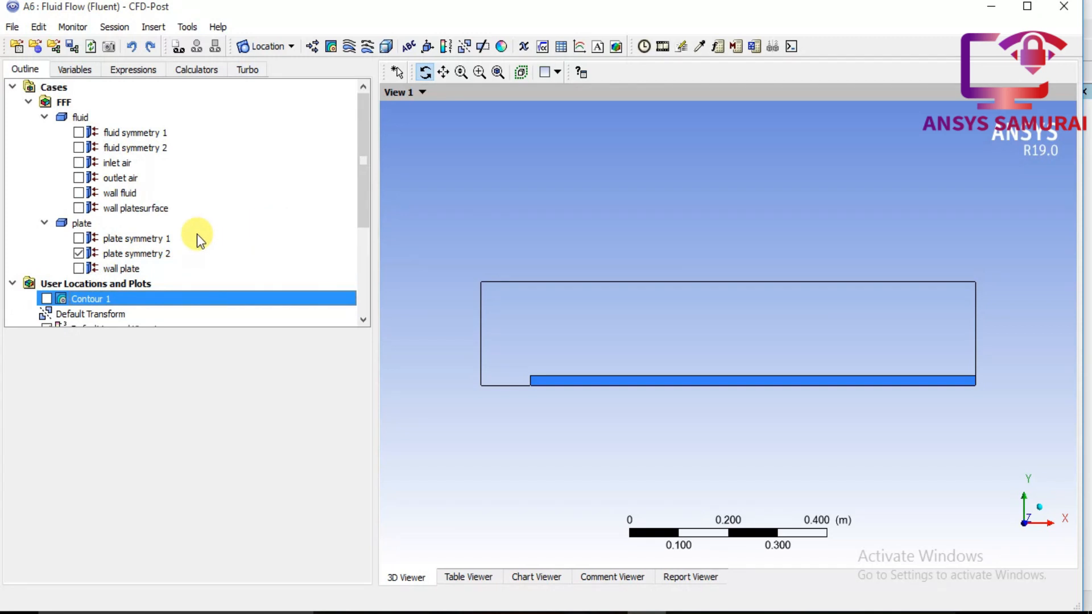
{"action": "left_click", "coordinate": [331, 47]}
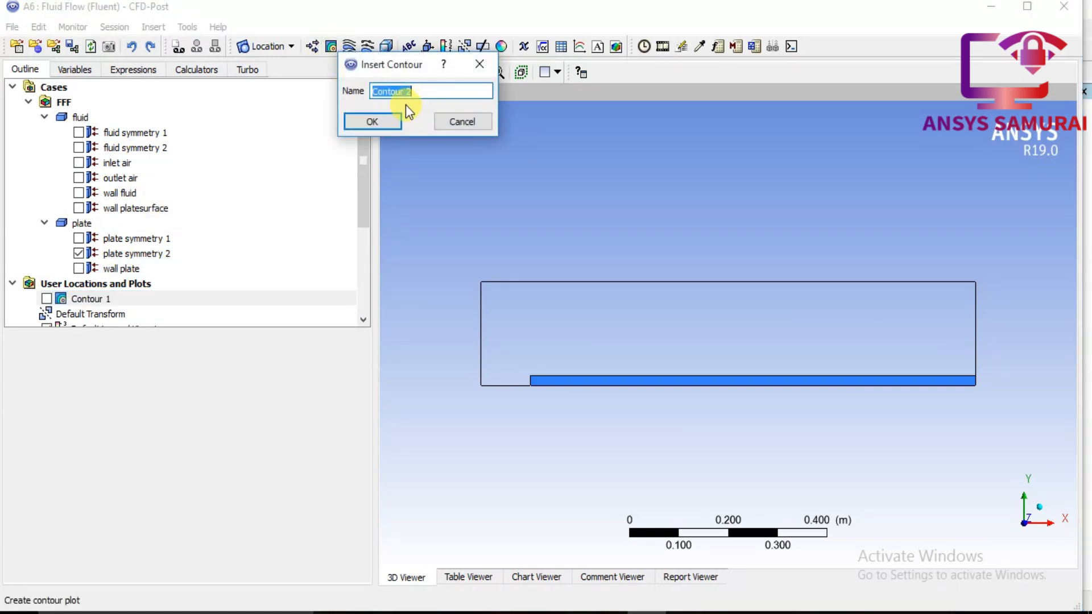
{"action": "left_click", "coordinate": [373, 121]}
{"action": "scroll", "coordinate": [124, 319], "scroll_direction": "down", "scroll_amount": 1}
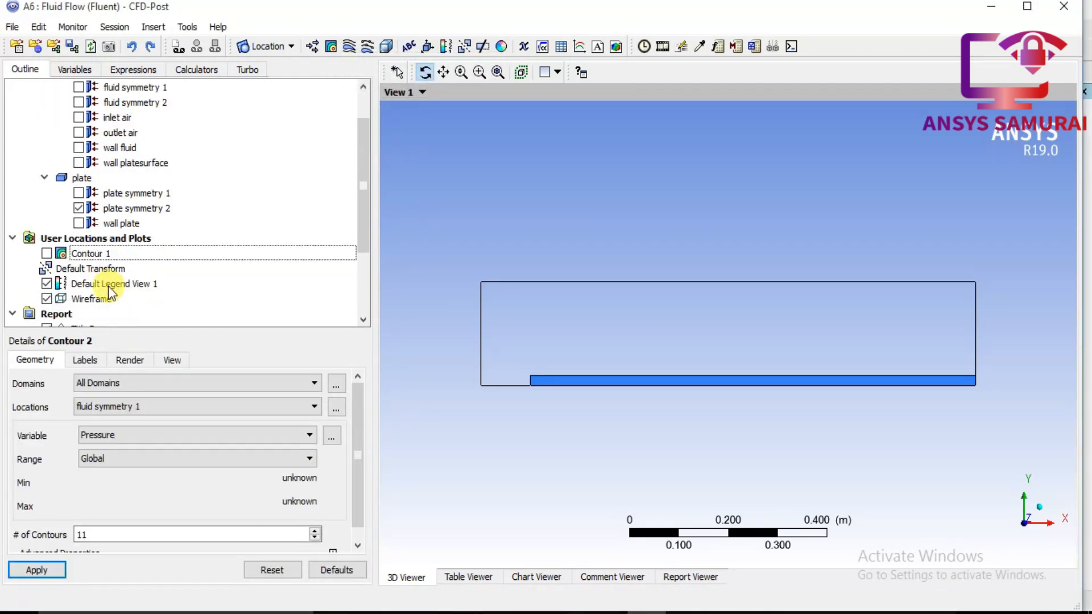
{"action": "scroll", "coordinate": [97, 264], "scroll_direction": "up", "scroll_amount": 1}
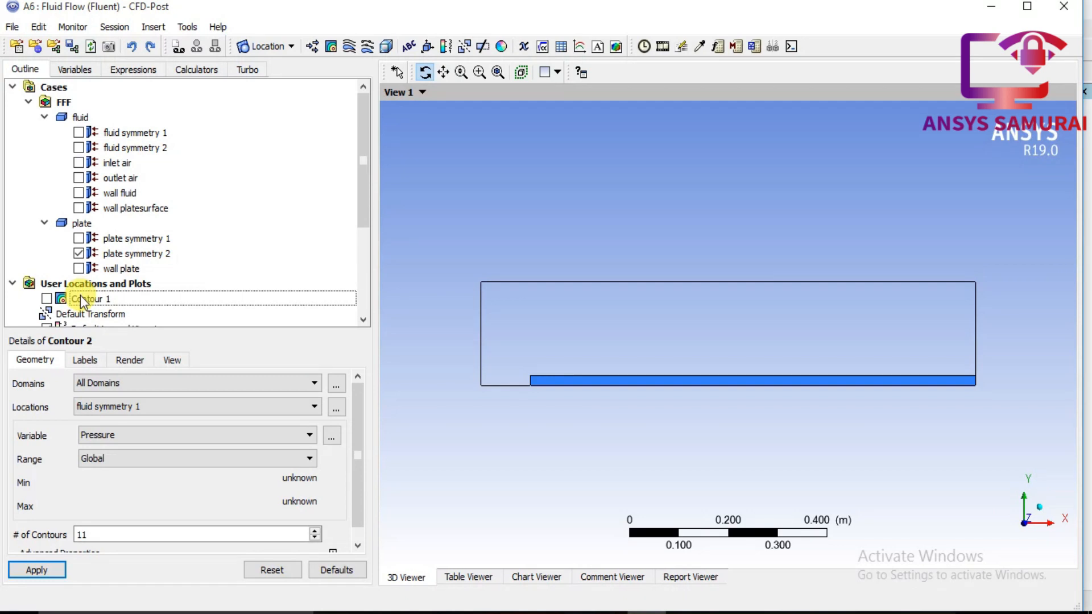
Step: Display Contour 1 on fluid symmetry 2 and apply Temperature as its variable
{"action": "left_click", "coordinate": [80, 296]}
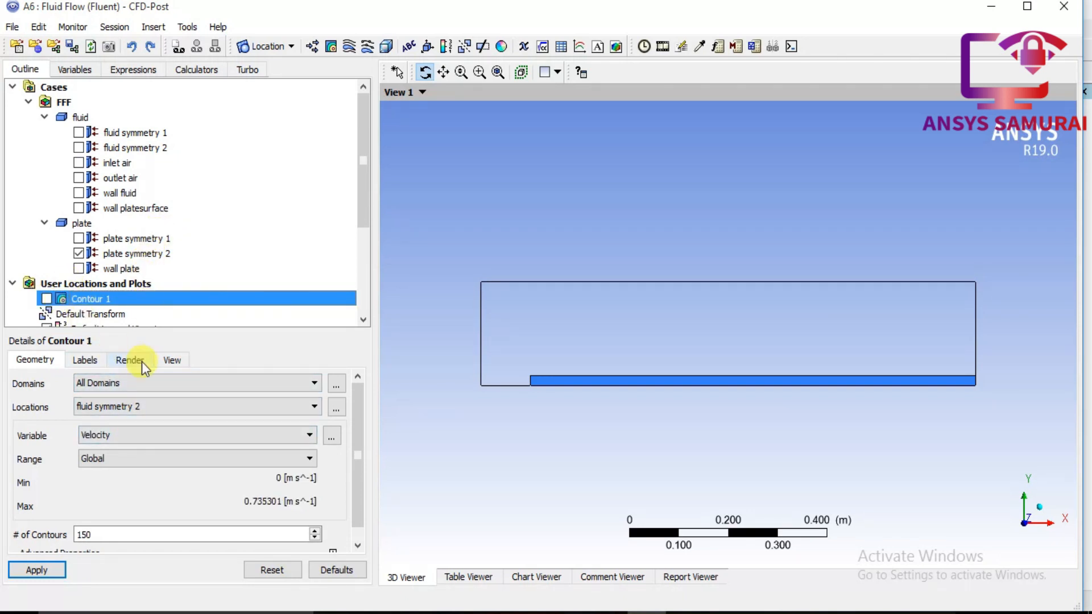
{"action": "left_click", "coordinate": [47, 298]}
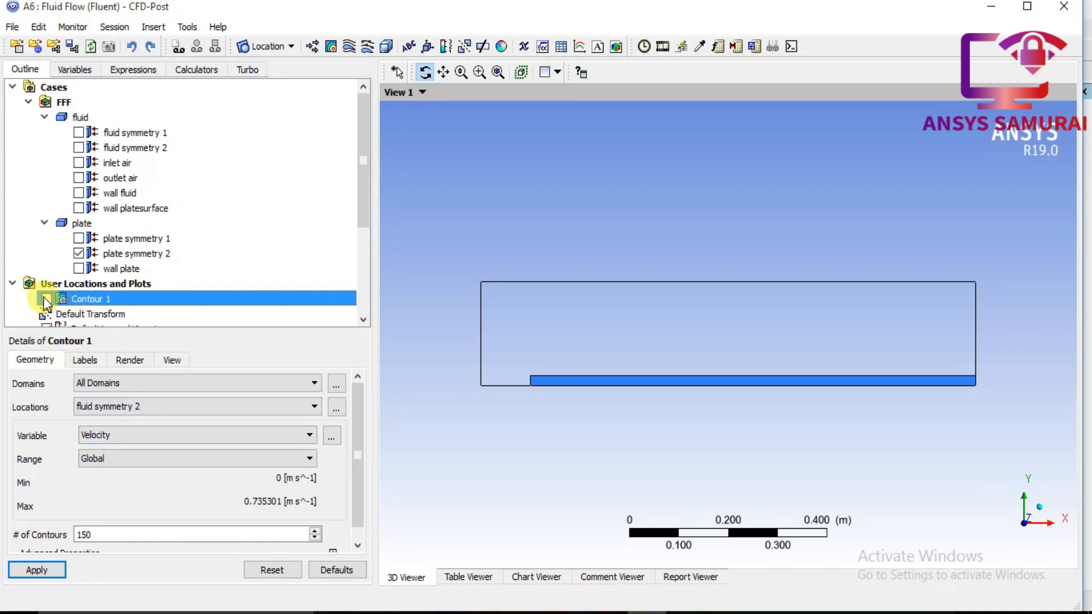
{"action": "left_click", "coordinate": [172, 434]}
{"action": "left_click", "coordinate": [171, 435]}
{"action": "left_click", "coordinate": [168, 434]}
{"action": "left_click", "coordinate": [147, 494]}
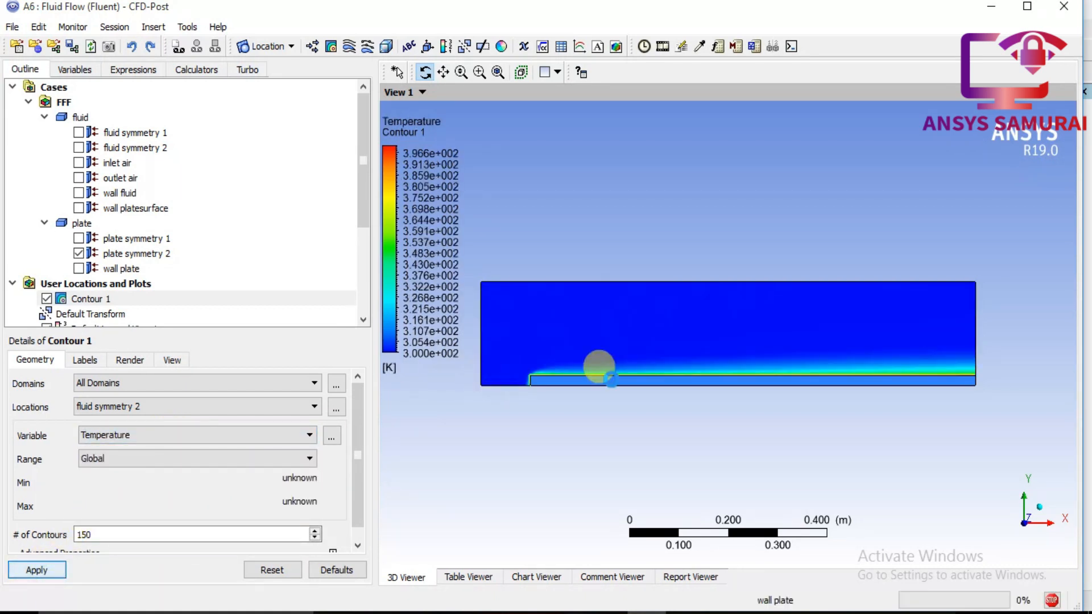
{"action": "scroll", "coordinate": [694, 348], "scroll_direction": "down", "scroll_amount": 2}
{"action": "scroll", "coordinate": [694, 348], "scroll_direction": "up", "scroll_amount": 5}
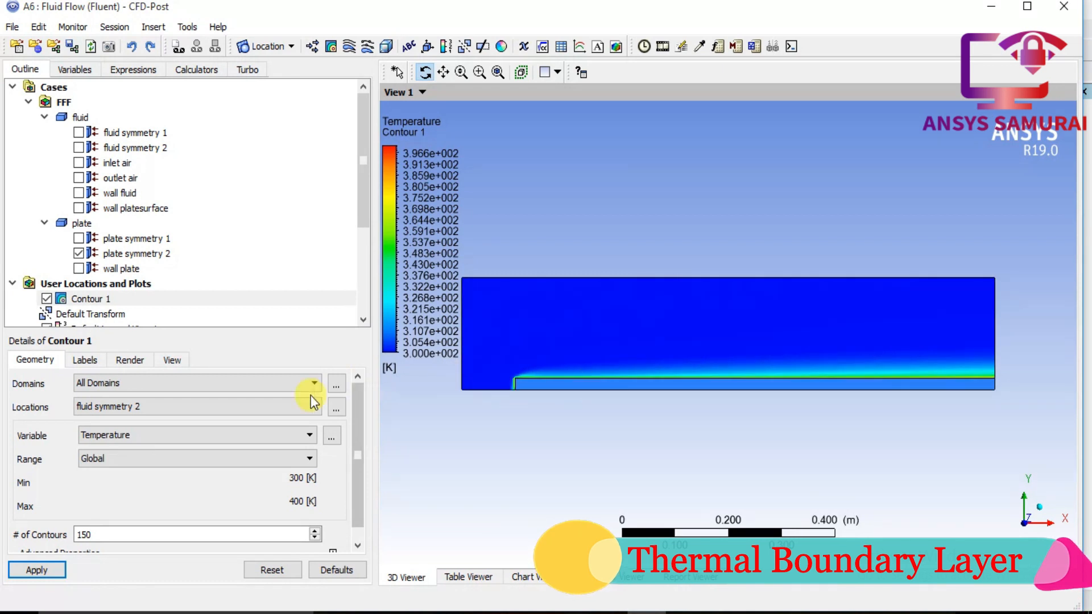
Step: Apply Velocity as the variable of Contour 1 to view the velocity boundary layer, and hide the contour
{"action": "left_click", "coordinate": [150, 435]}
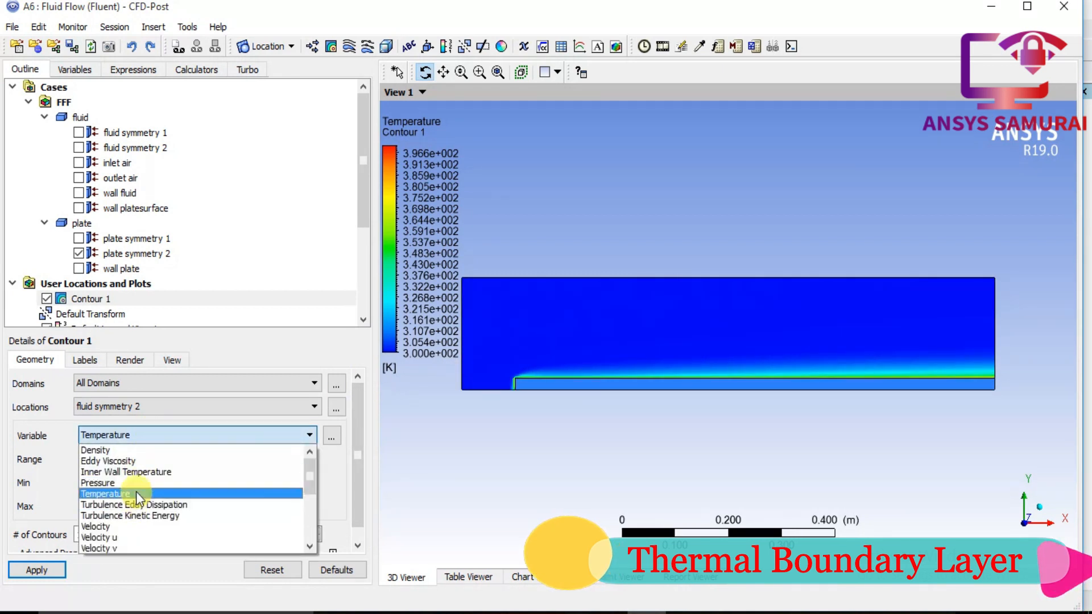
{"action": "left_click", "coordinate": [133, 527]}
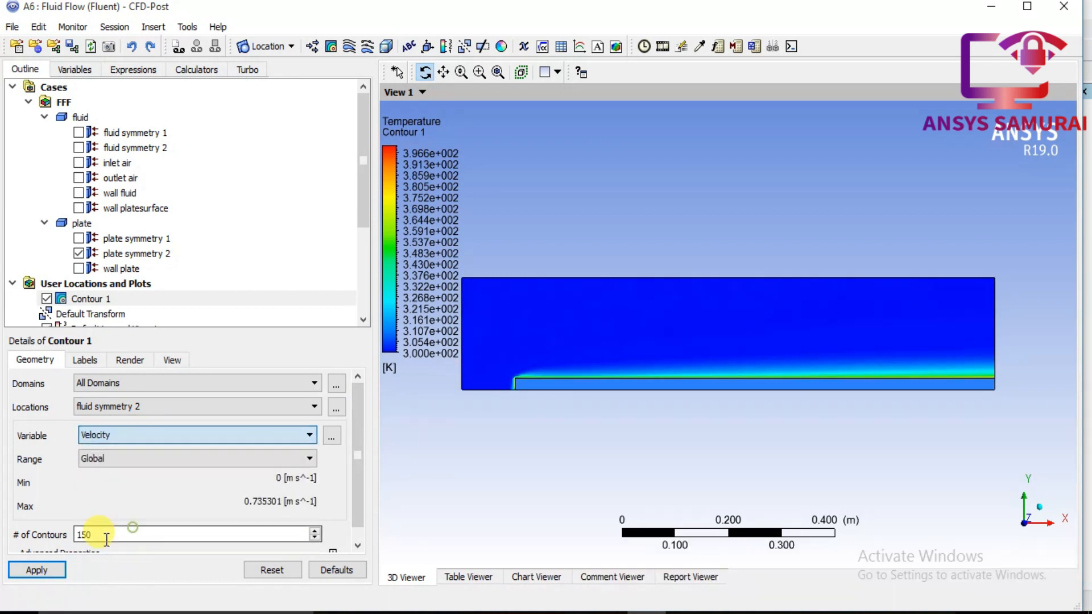
{"action": "left_click", "coordinate": [37, 570]}
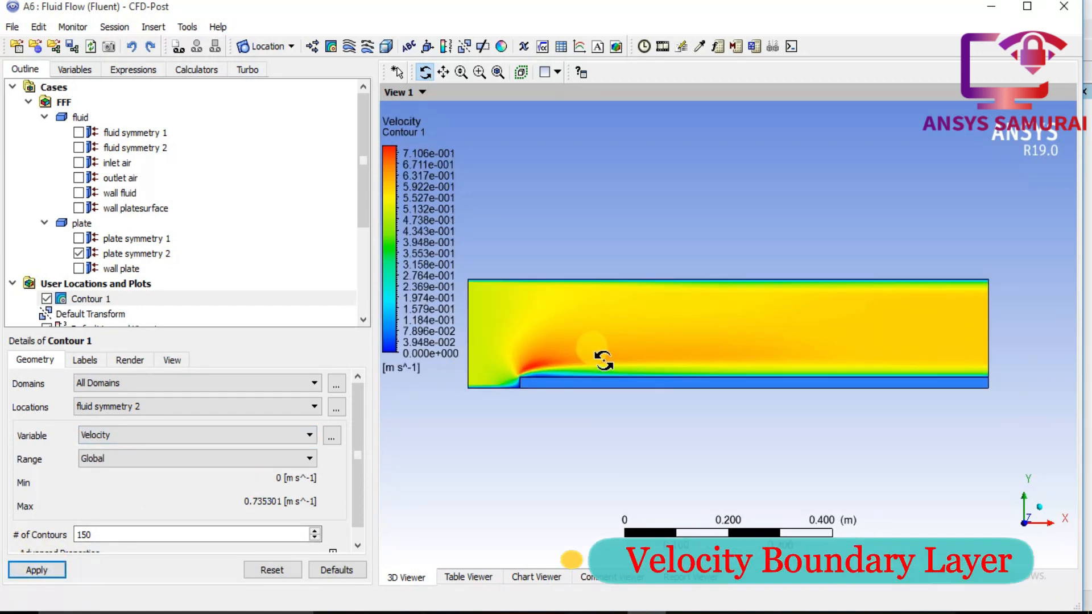
{"action": "left_click", "coordinate": [47, 298]}
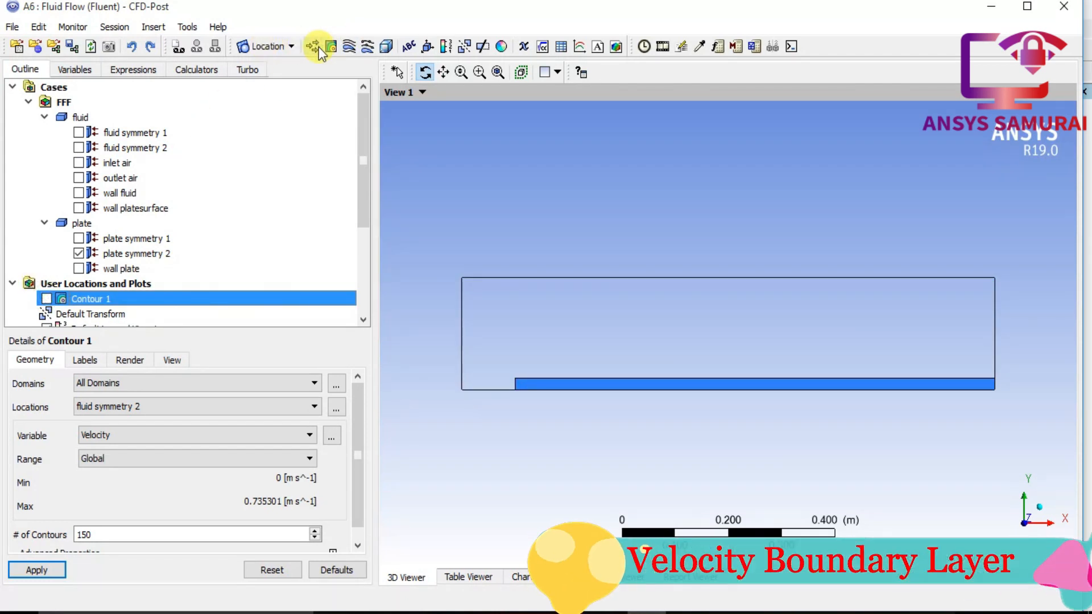
Step: Create a 3D streamline named Streamline 1 starting from inlet air with 100 equally spaced points
{"action": "left_click", "coordinate": [349, 48]}
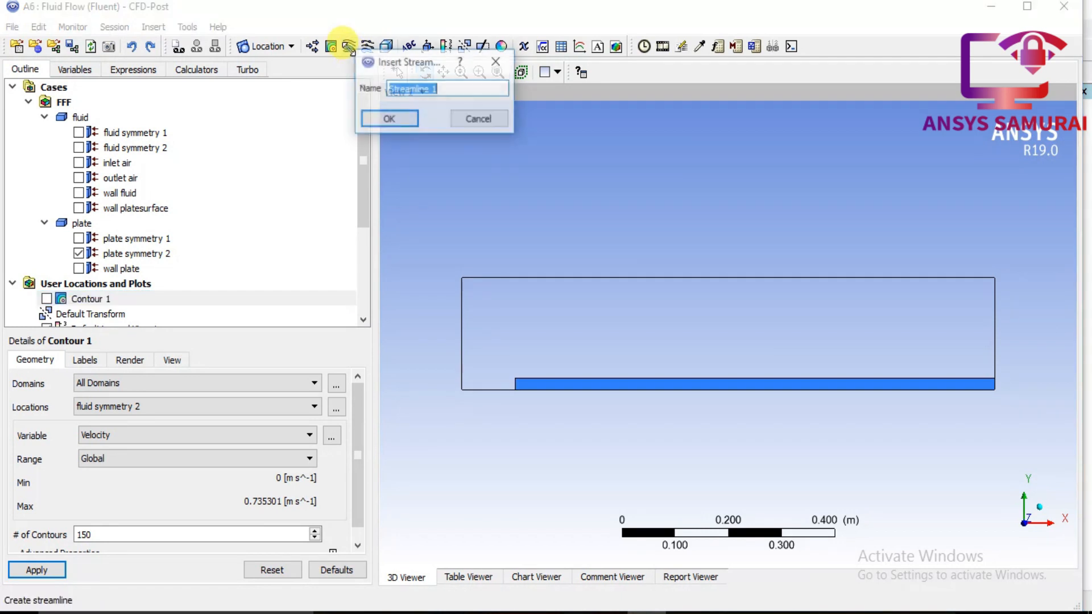
{"action": "left_click", "coordinate": [378, 118]}
{"action": "scroll", "coordinate": [116, 318], "scroll_direction": "down", "scroll_amount": 2}
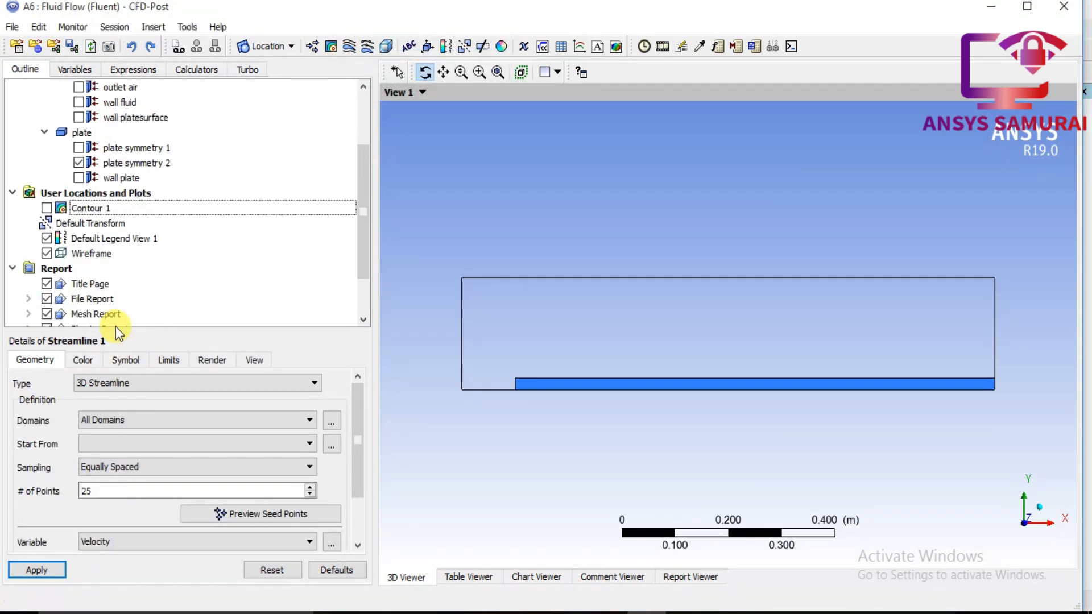
{"action": "scroll", "coordinate": [132, 309], "scroll_direction": "up", "scroll_amount": 1}
{"action": "scroll", "coordinate": [94, 279], "scroll_direction": "down", "scroll_amount": 2}
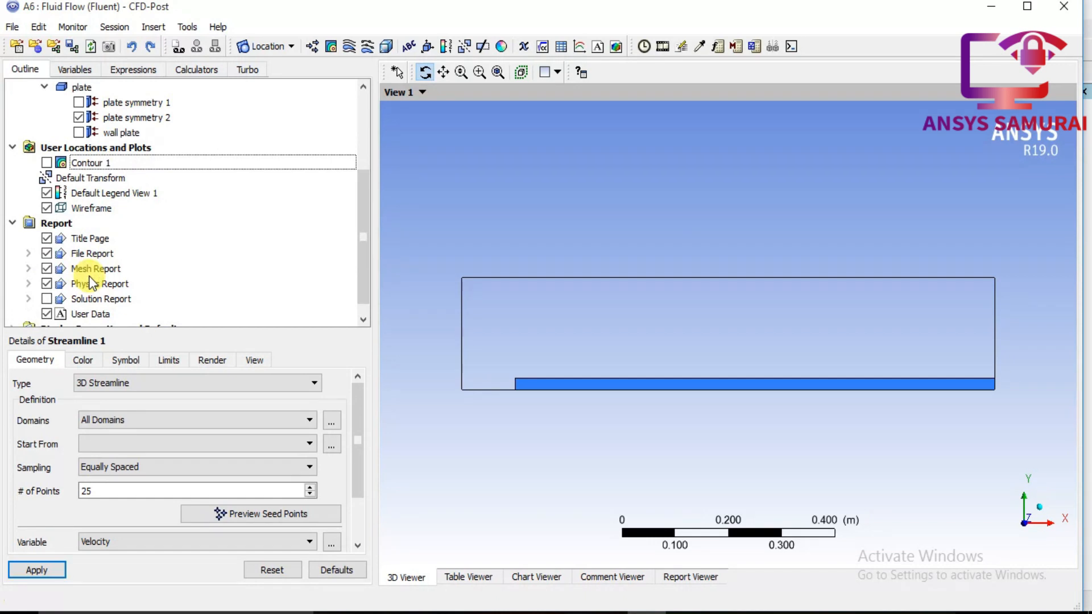
{"action": "scroll", "coordinate": [91, 283], "scroll_direction": "up", "scroll_amount": 2}
{"action": "scroll", "coordinate": [89, 282], "scroll_direction": "up", "scroll_amount": 1}
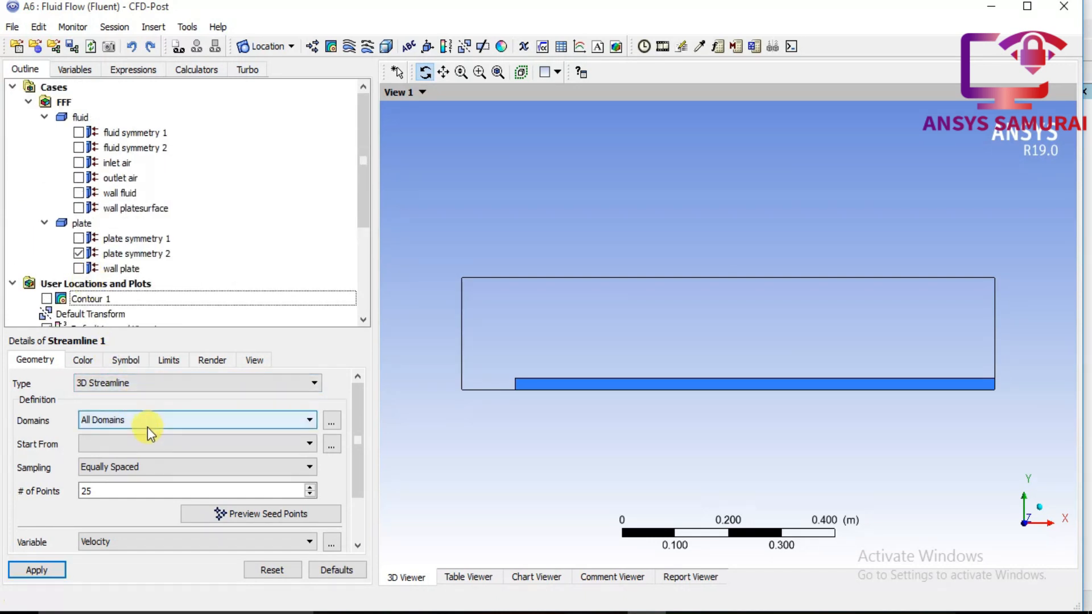
{"action": "left_click", "coordinate": [166, 440]}
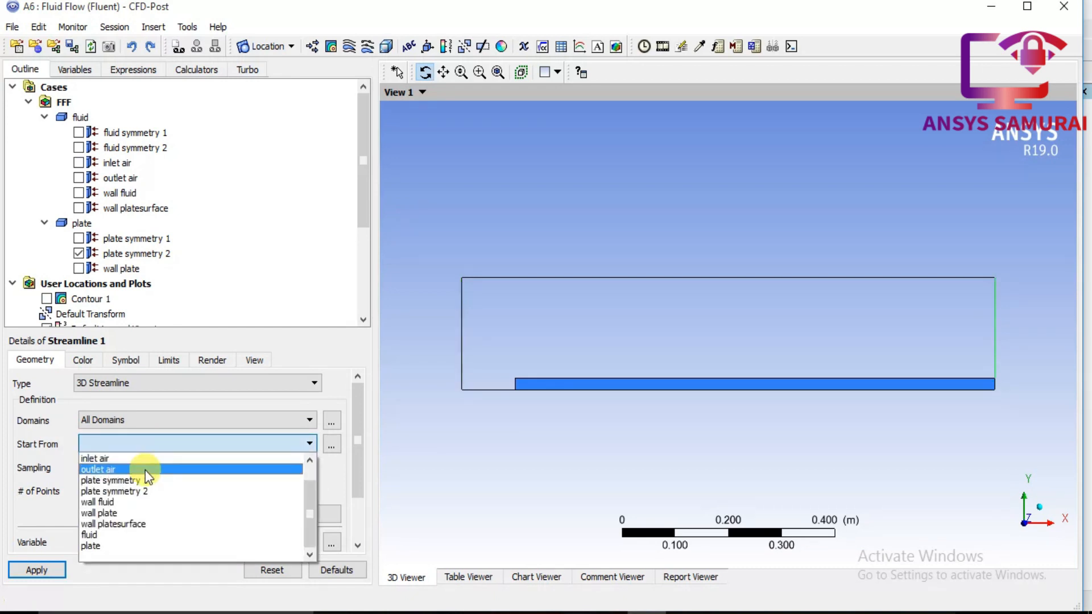
{"action": "left_click", "coordinate": [147, 459]}
{"action": "left_click", "coordinate": [89, 493]}
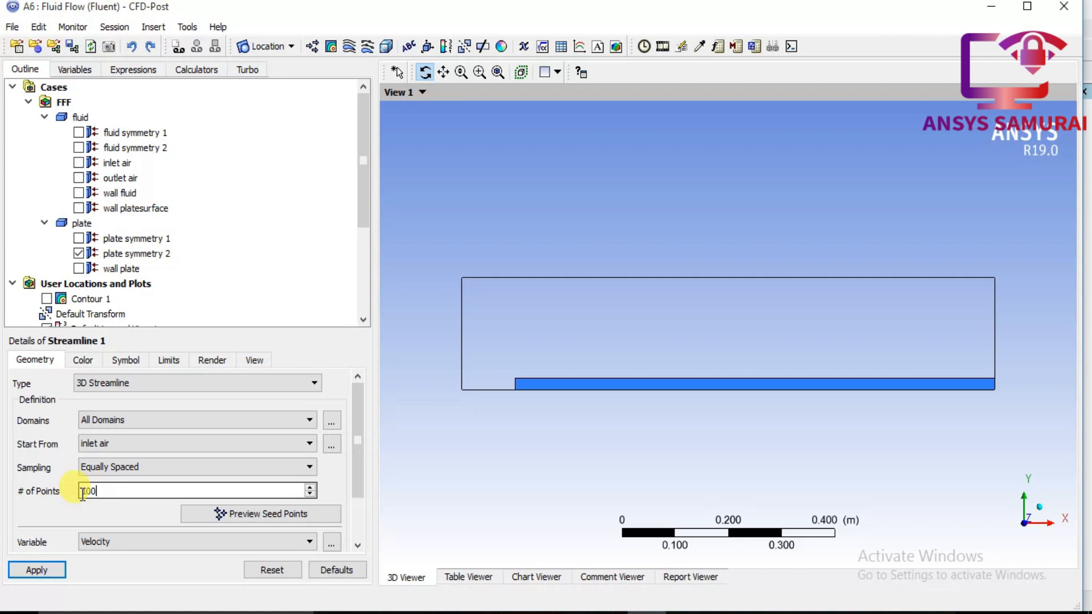
{"action": "left_click", "coordinate": [35, 570]}
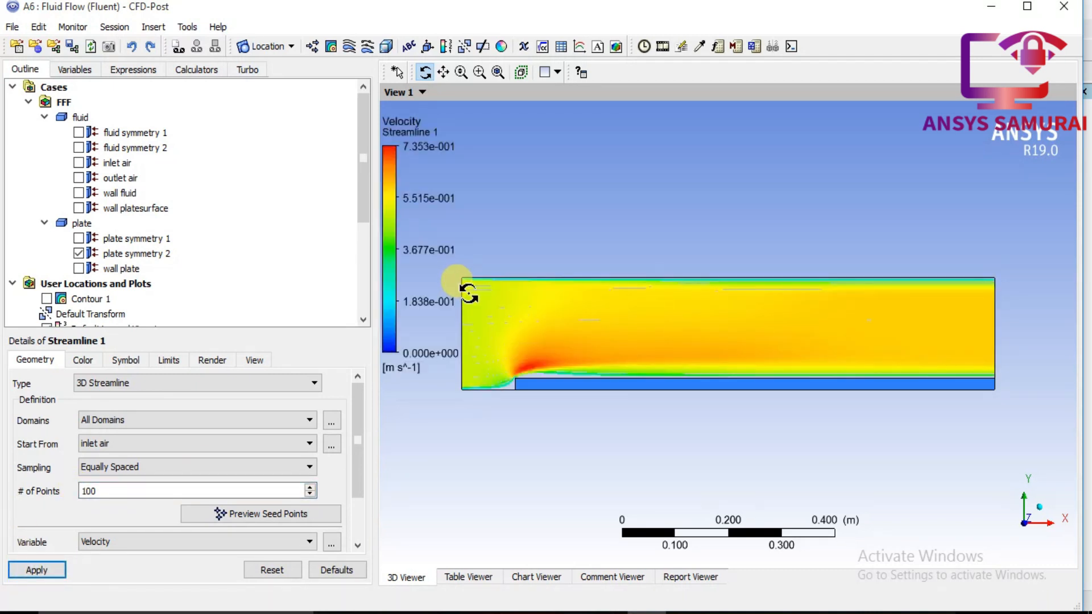
Step: Play a quick animation of Streamline 1 and stop it
{"action": "left_click", "coordinate": [663, 47]}
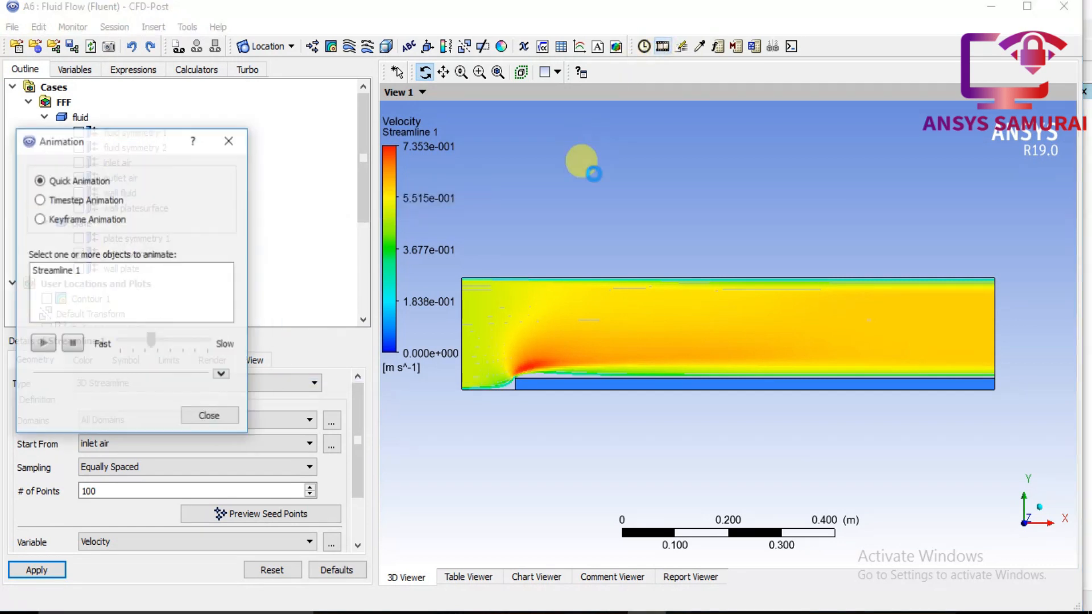
{"action": "left_click", "coordinate": [58, 275]}
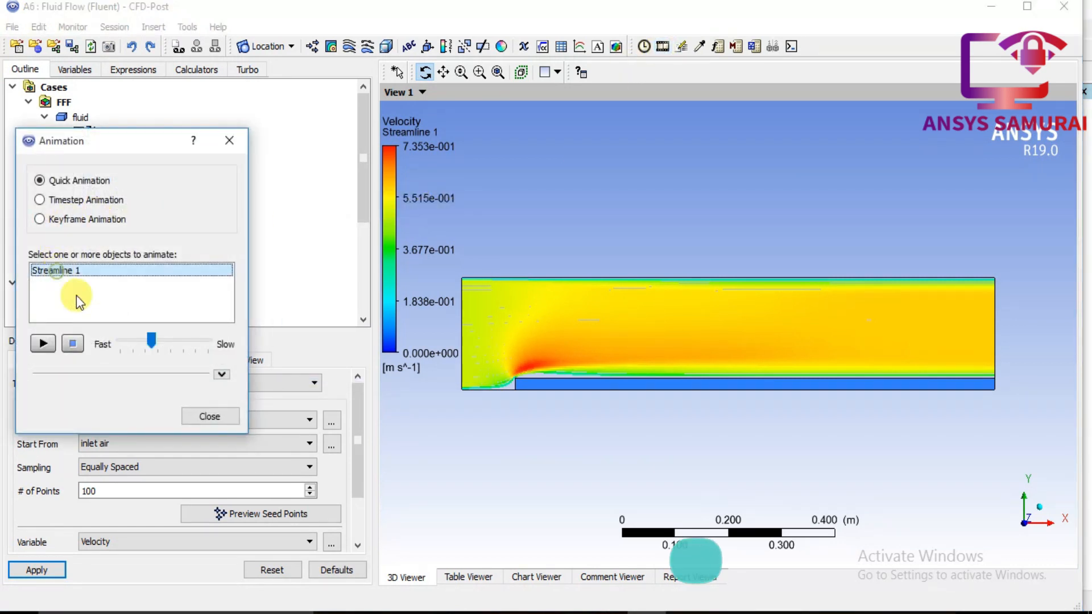
{"action": "left_click", "coordinate": [44, 343]}
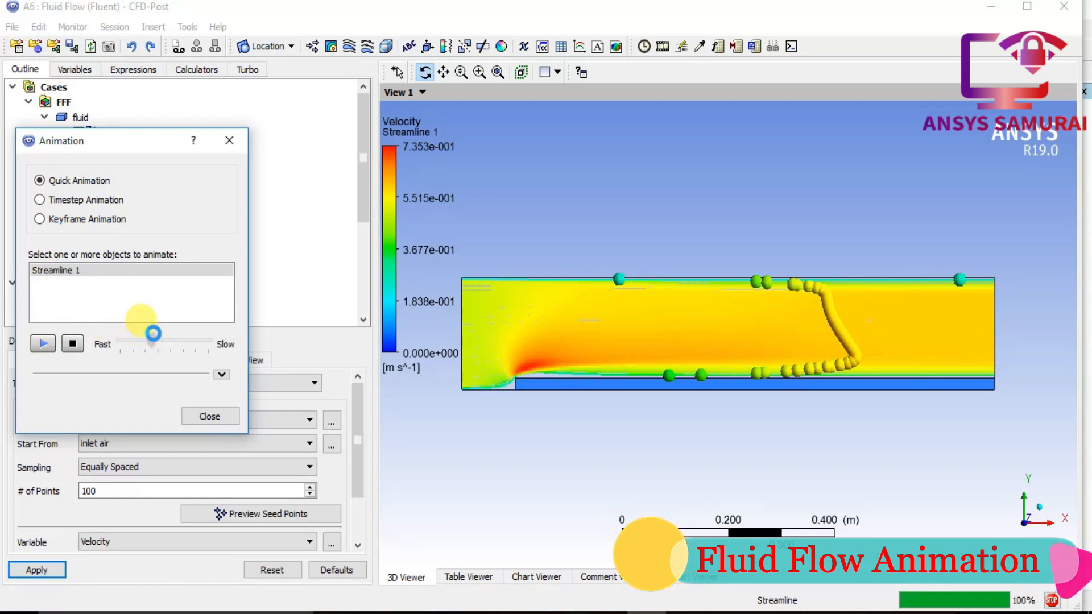
{"action": "left_click", "coordinate": [73, 343]}
Step: Replay the streamline animation at a slower speed, stop it and close the animation window
{"action": "left_click_drag", "start_coordinate": [151, 339], "coordinate": [171, 340]}
{"action": "left_click", "coordinate": [44, 343]}
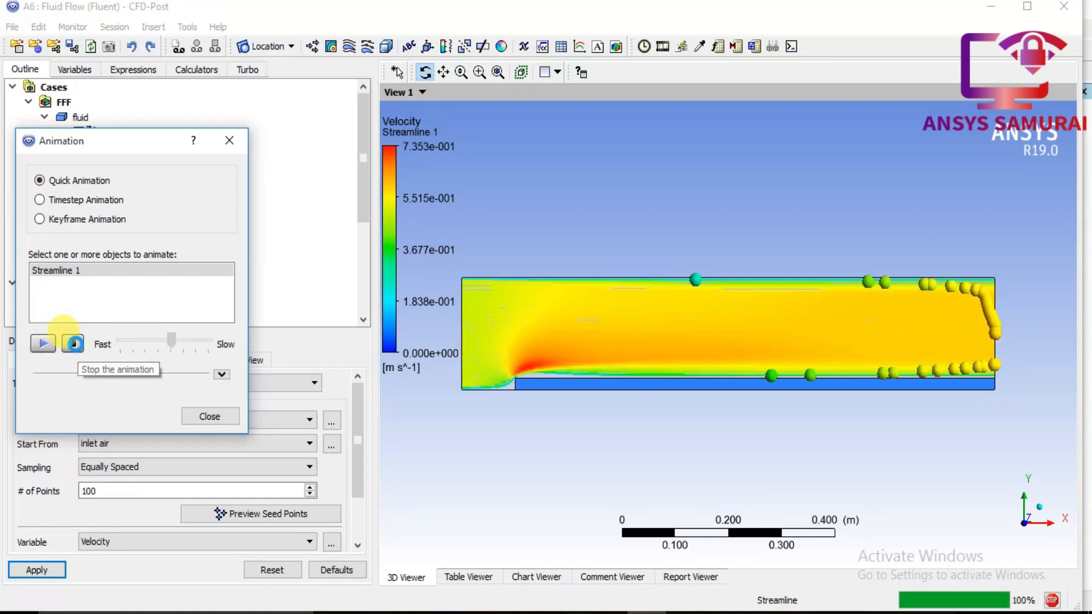
{"action": "left_click", "coordinate": [75, 343]}
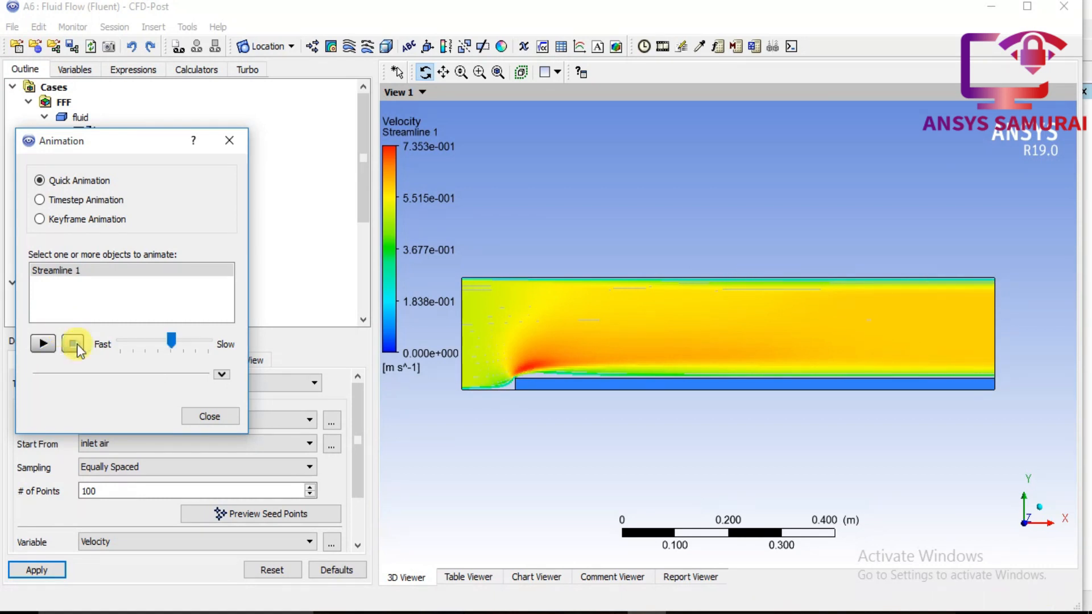
{"action": "left_click", "coordinate": [208, 417]}
Step: Close the CFD-Post session
{"action": "left_click", "coordinate": [12, 27]}
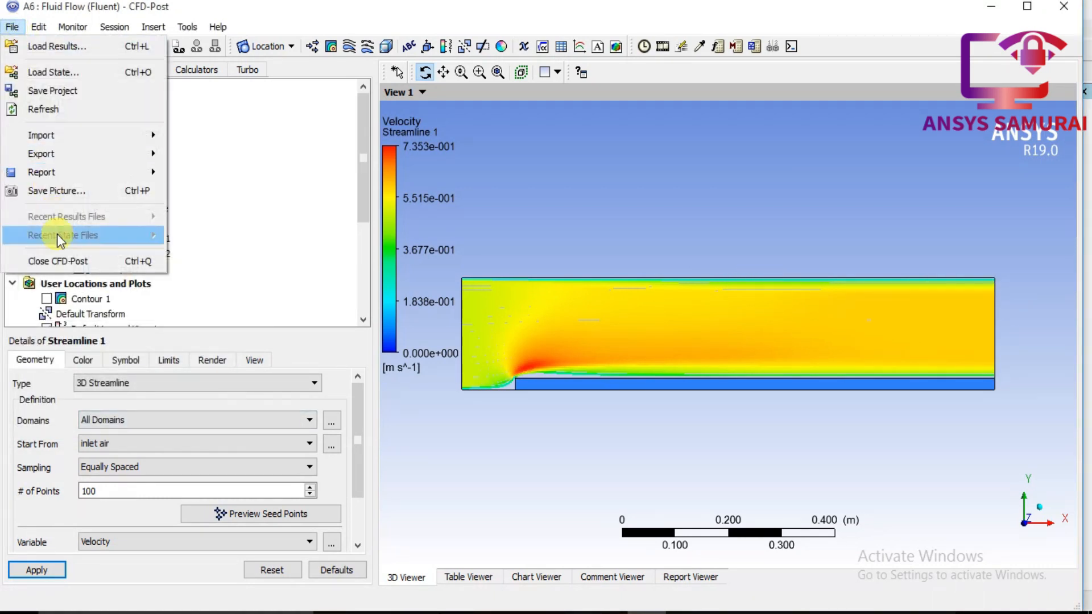
{"action": "left_click", "coordinate": [57, 261]}
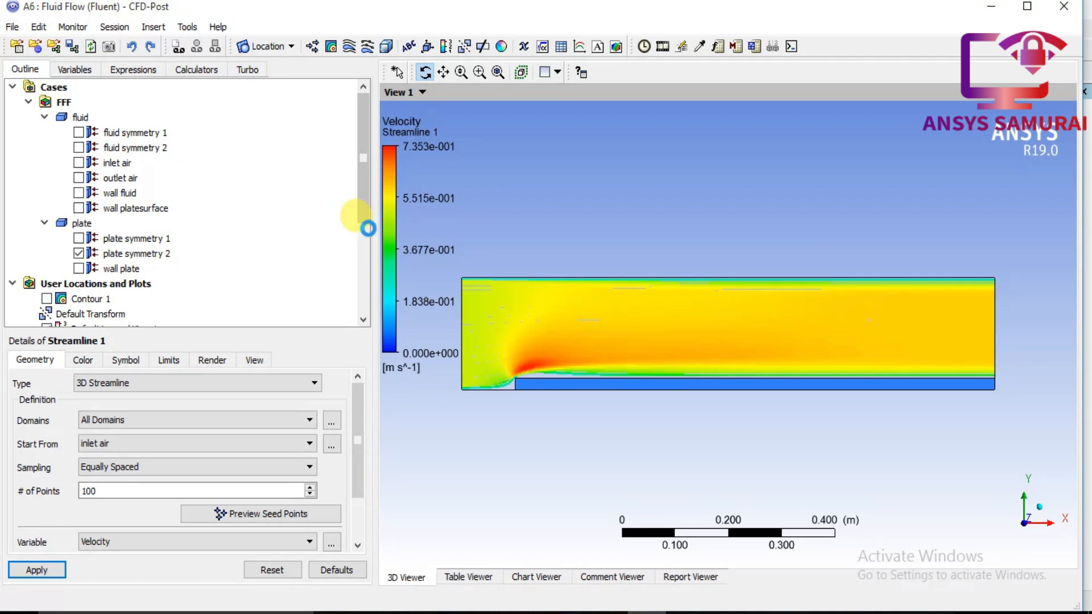